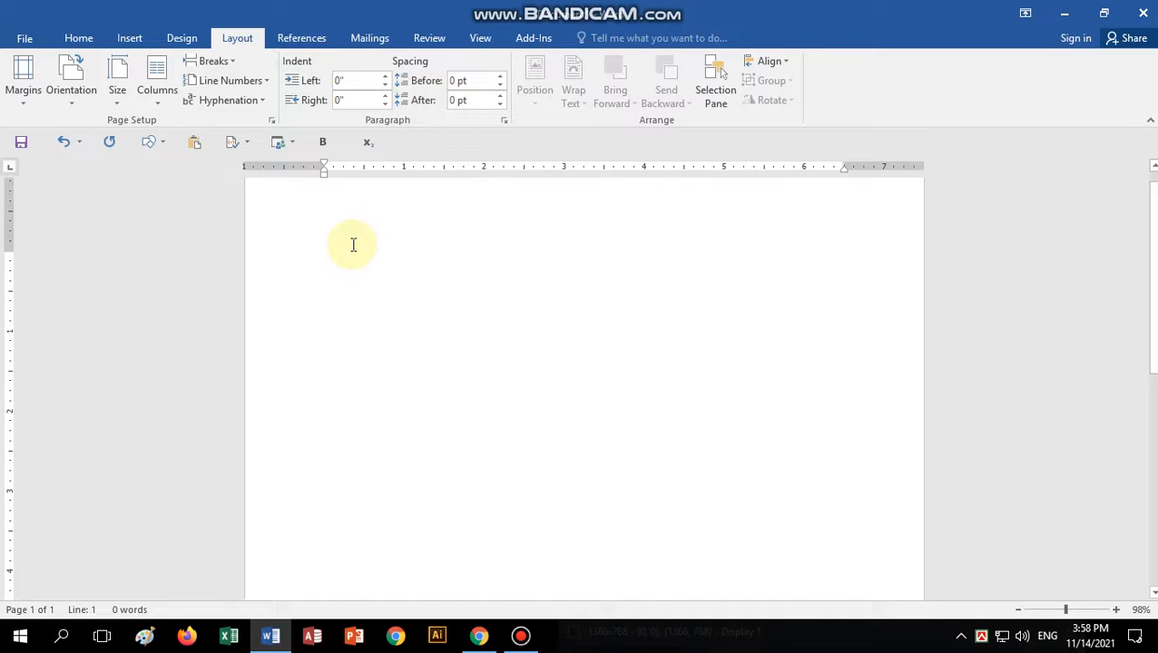
# Fill the blank first page with an unbroken run of the letter w until the text spills onto a second page.
pyautogui.write('wwwwwwwwwwwwwwwwwwwww')
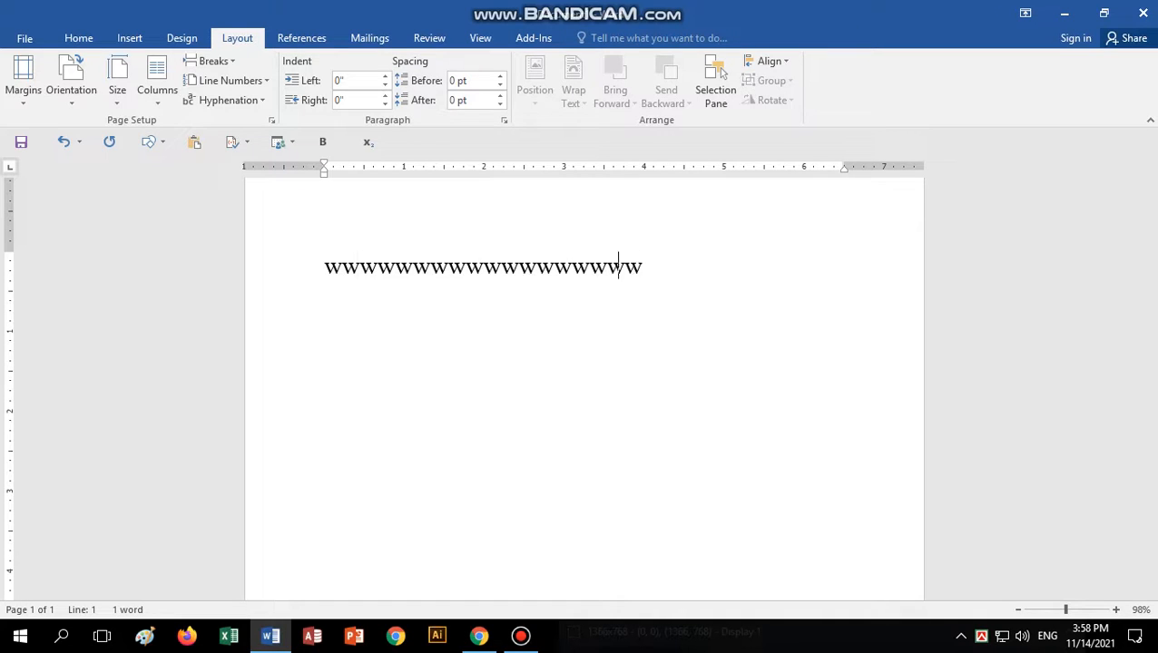
pyautogui.write('wwwwwwwwwwwwwwwwwwwwwwwwwwwwwwwwwwwwwwwwwwwwwwwwwwwwwwwwwwwwwwwwwwwwwwwwwwwwwwwwwwwwwwwwwwww')
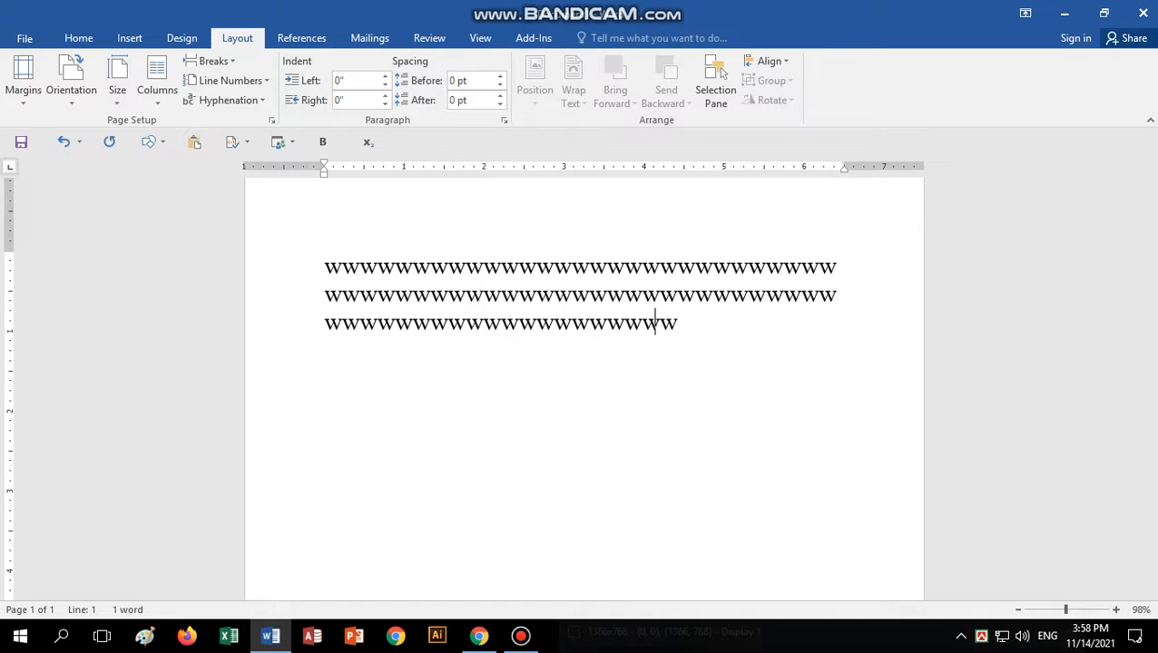
pyautogui.write('wwwwwwwwwwwwwwwwwwwwwwwwwwwwwwwwwwwwwwwwwwwwwwwwwwwwwwwwwwwwwwwwwwwwww')
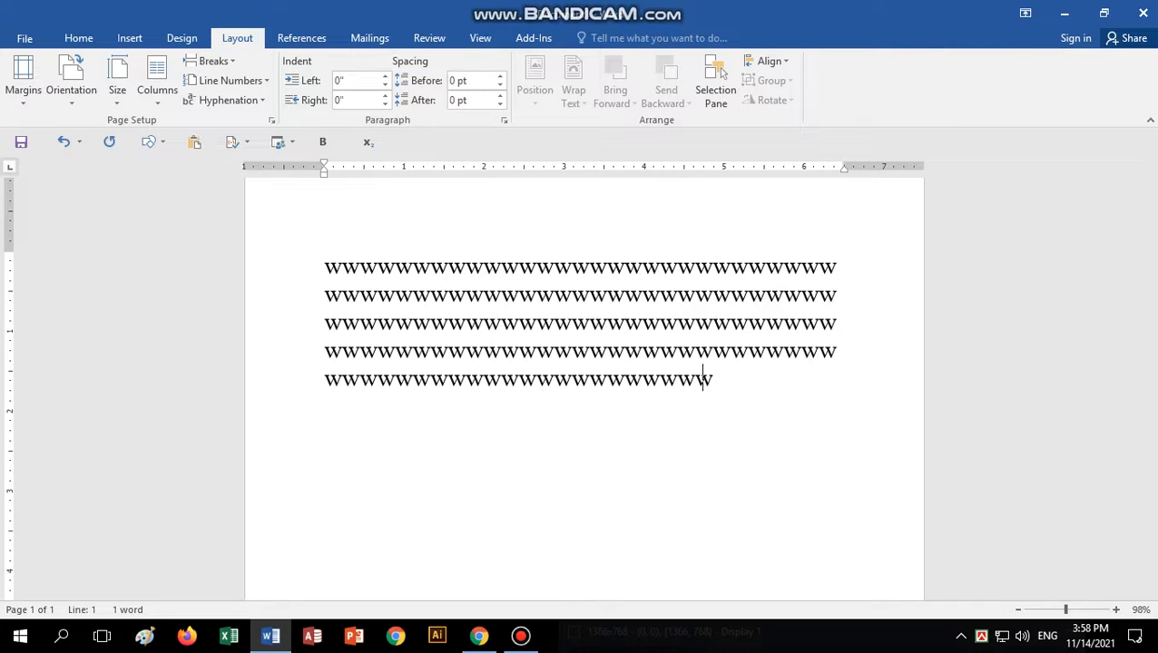
pyautogui.write('wwwwwwwwwwwwwwwwwwwwwwwwwwwwwwwwwwwwwwwwwwwwwwwwwwwwwwwwwwwwwwwwwwwwwwwwwwwwwwwwwwwwwwwwwwwwwwwwwwwwwwwwwwwwwwwwwwwwwwwwwwwwwwwwwwwww')
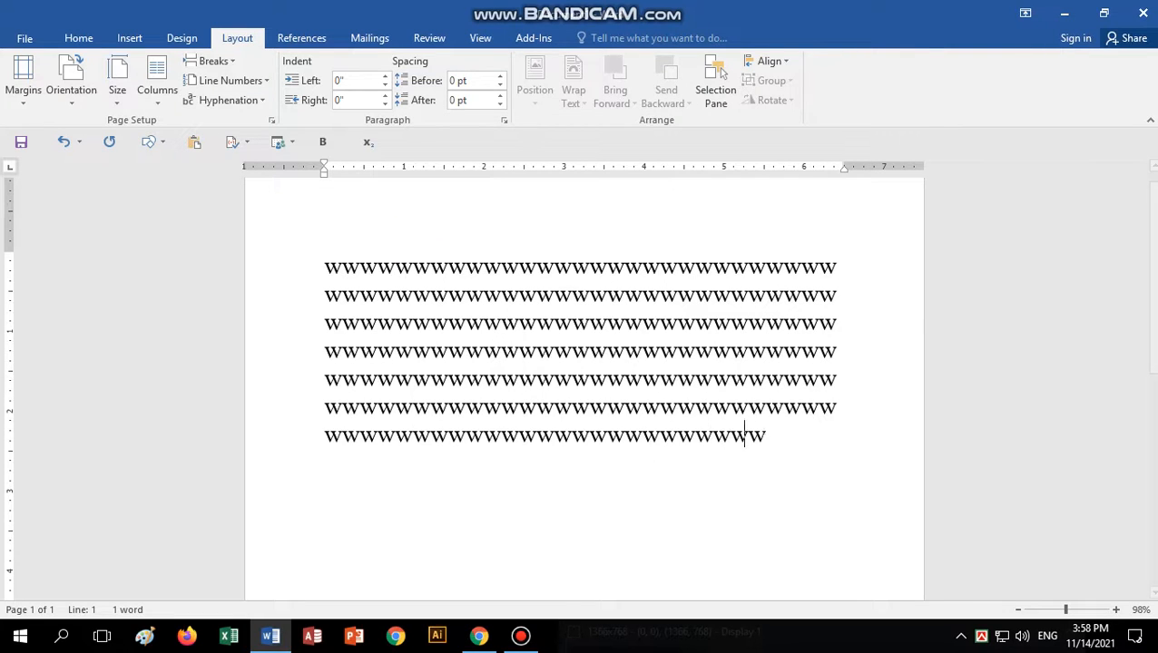
pyautogui.write('wwwwwwwwwwwwwwww')
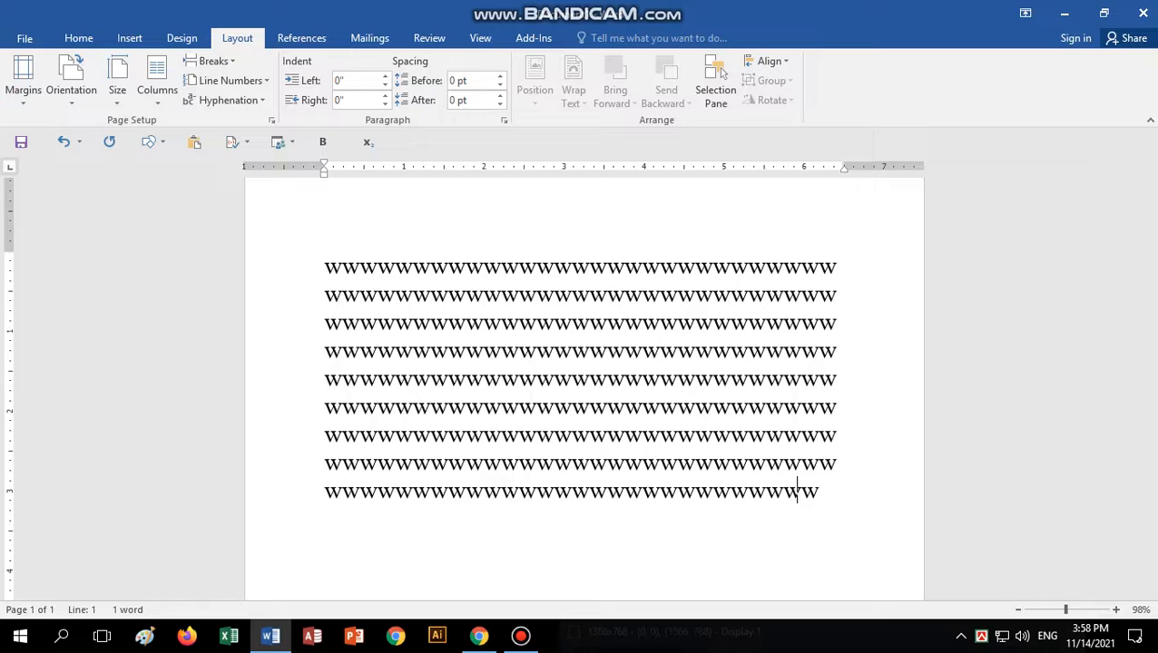
pyautogui.write('wwwwwwwwwwwwwwwwwwwwwwwwwwwwwwwwwwwwwwwwwwwwwwwwwwwwwwwwwwwwwwwwwwwwwww')
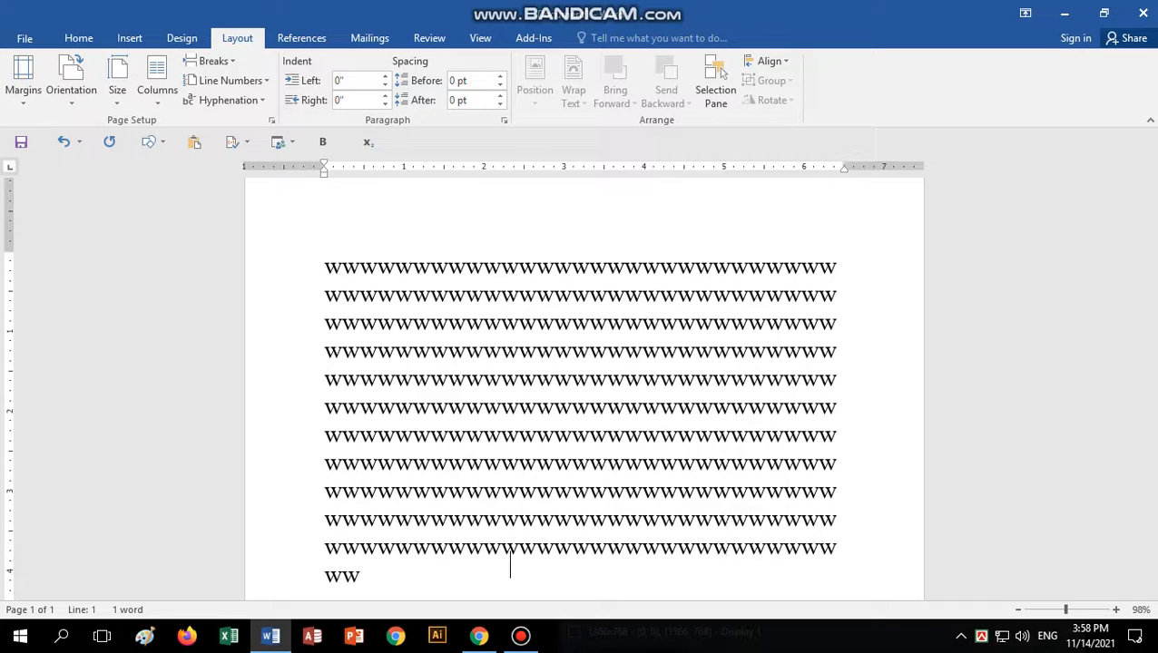
pyautogui.write('wwww')
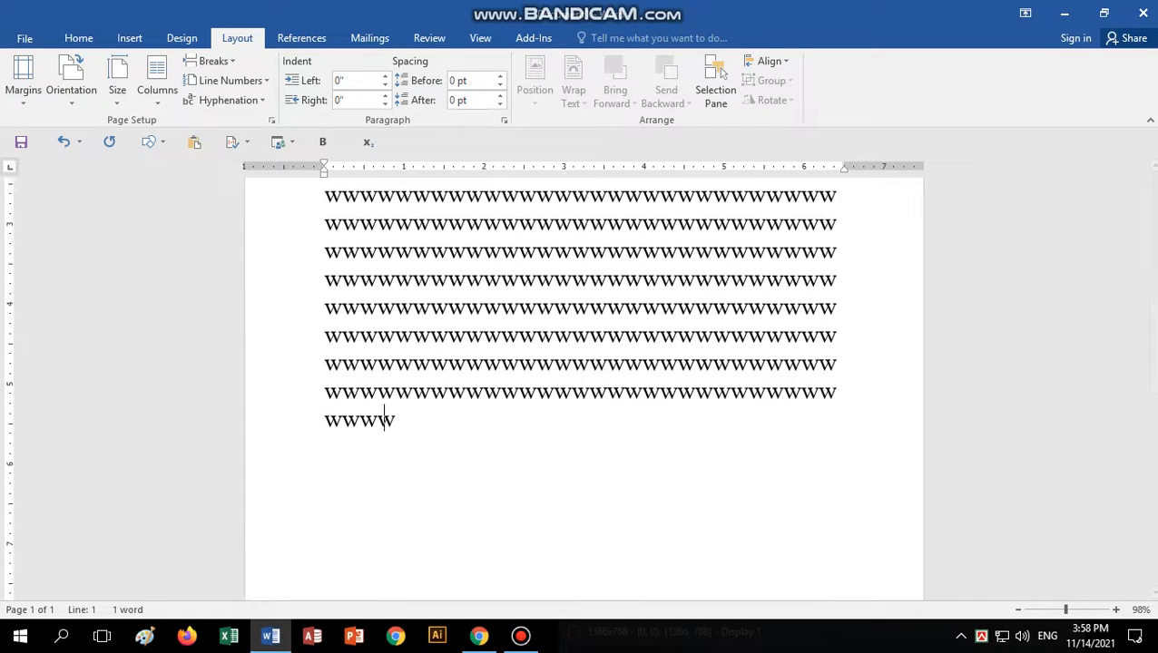
pyautogui.write('wwwwwwwww')
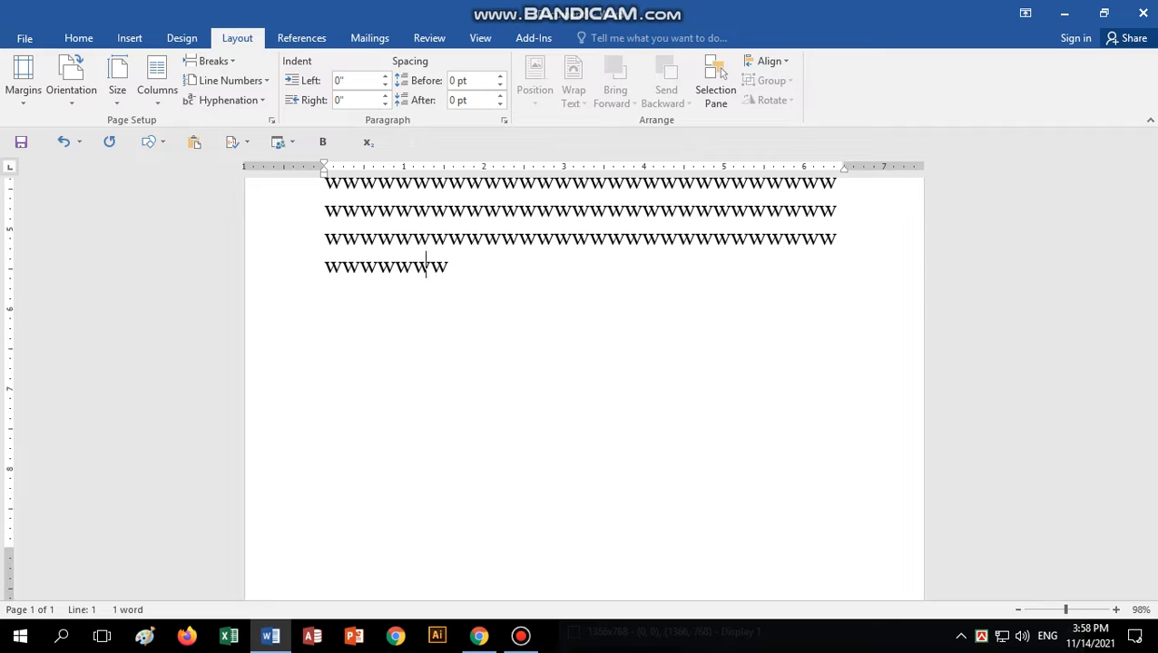
pyautogui.write('wwwwwwwwwwwwwwwwwwwwwwwwwwwwwwwwwwwwwwwwwwwwwwwwwwwwwwwwwwwwwwwwwwwwwwwwwwwwwwwwwwwwwwwwwwwwwwwwwwwwwwwwwwwwwwwwwwwwwwwwwwwwwwwwwwwwwwwwwwwwwwwwwwwwwwwwwwwwwwwwwwwwwwwwwwwwwwwwwwwwwwwwwwwwwwwwwwwwwww')
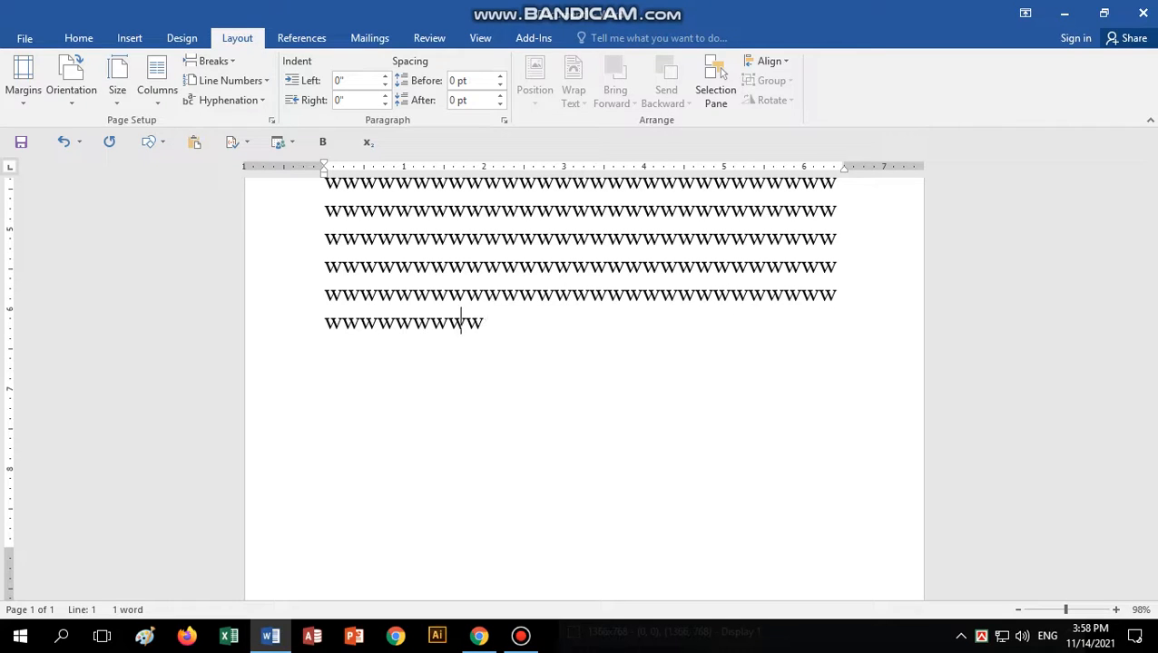
pyautogui.write('wwwwwwwwwwwwwwwwwwwwwwwwwwwwwwwwwwwwwwwwwwwwwwwwwwwwwwwwwwwwwwwwwwwwwwwwwwwwwwwwwwwwwwwwwwwwwwwwwwww')
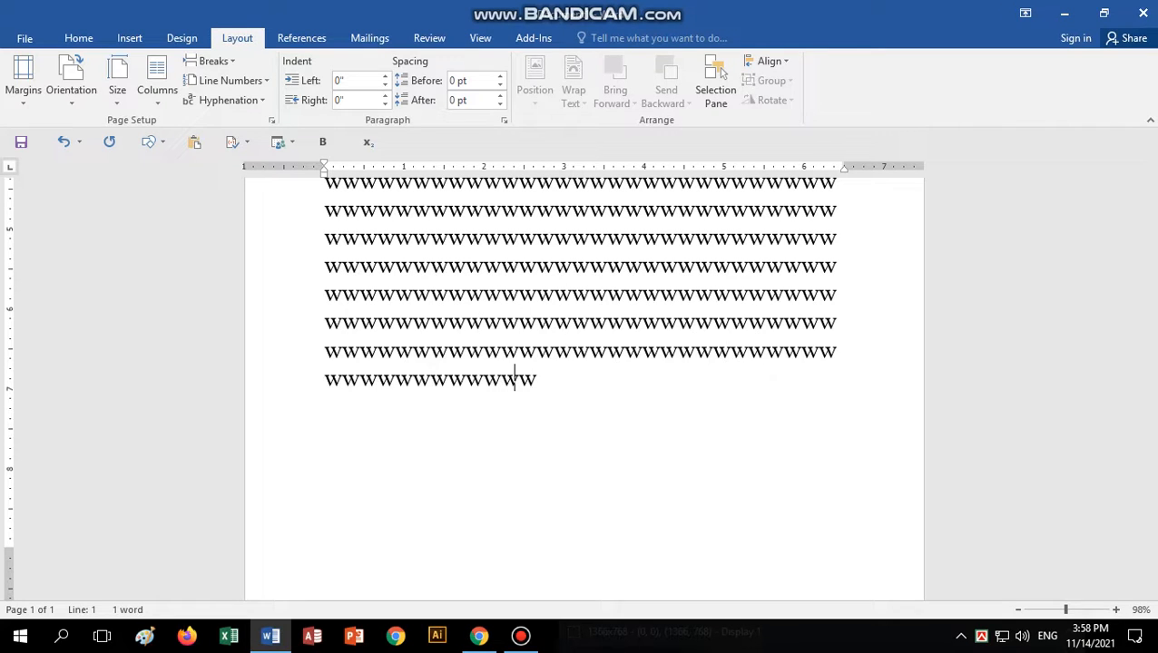
pyautogui.write('wwwwwwwwwwwwwwwww')
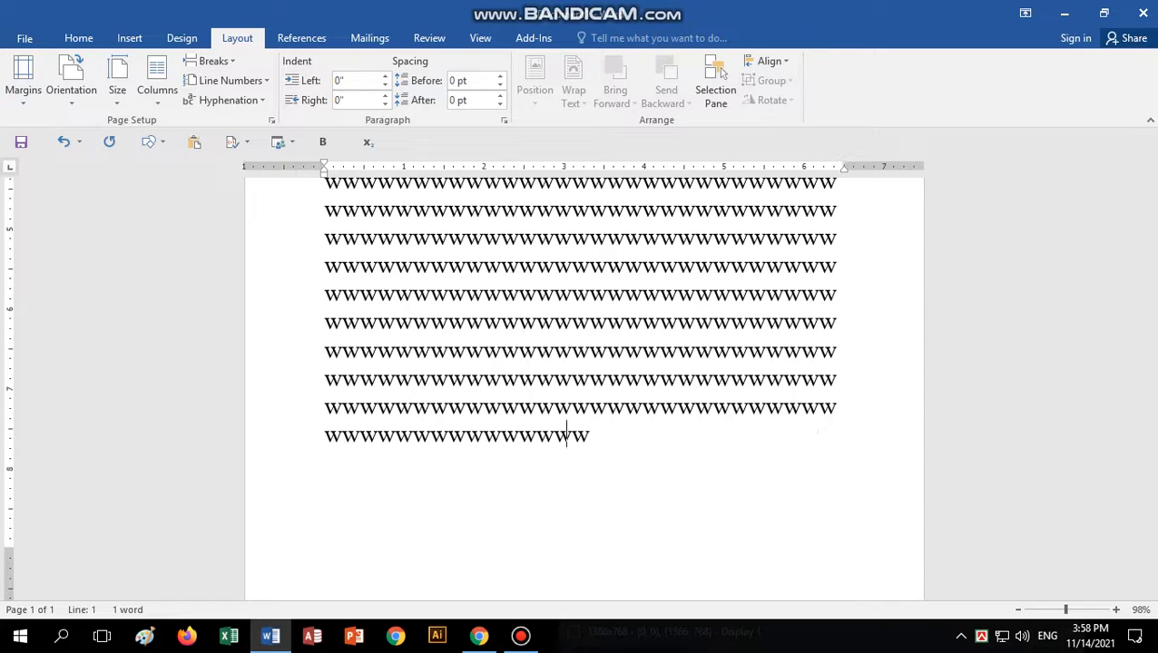
pyautogui.write('wwwwwwwwwwwwwwwwwwwwww')
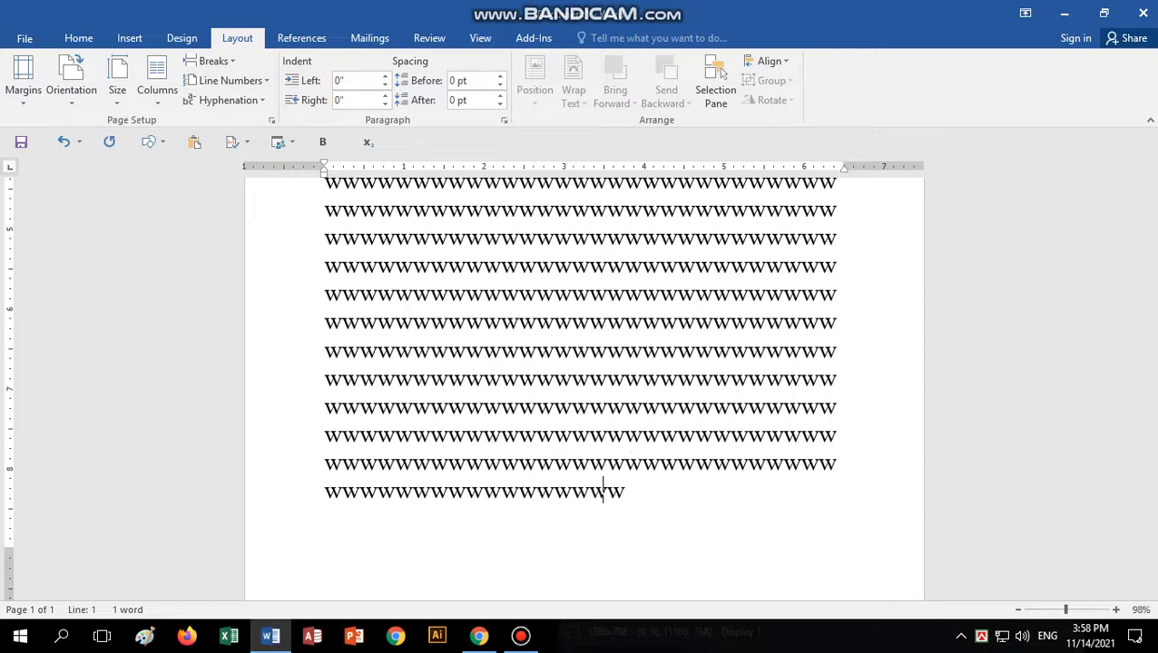
pyautogui.write('wwwwwwwwwwwwwwwwwwwwwwwwwwwwwwwwwwwwwwwwwwwwwwwwwwwwwwwwwwwwwwwwwwwwwwwwwwwwwwwwwwwwwwwwwwwwwwwwwwwwwwwwwwwwwwwwwwwwwwwwwwwwwwwwwwww')
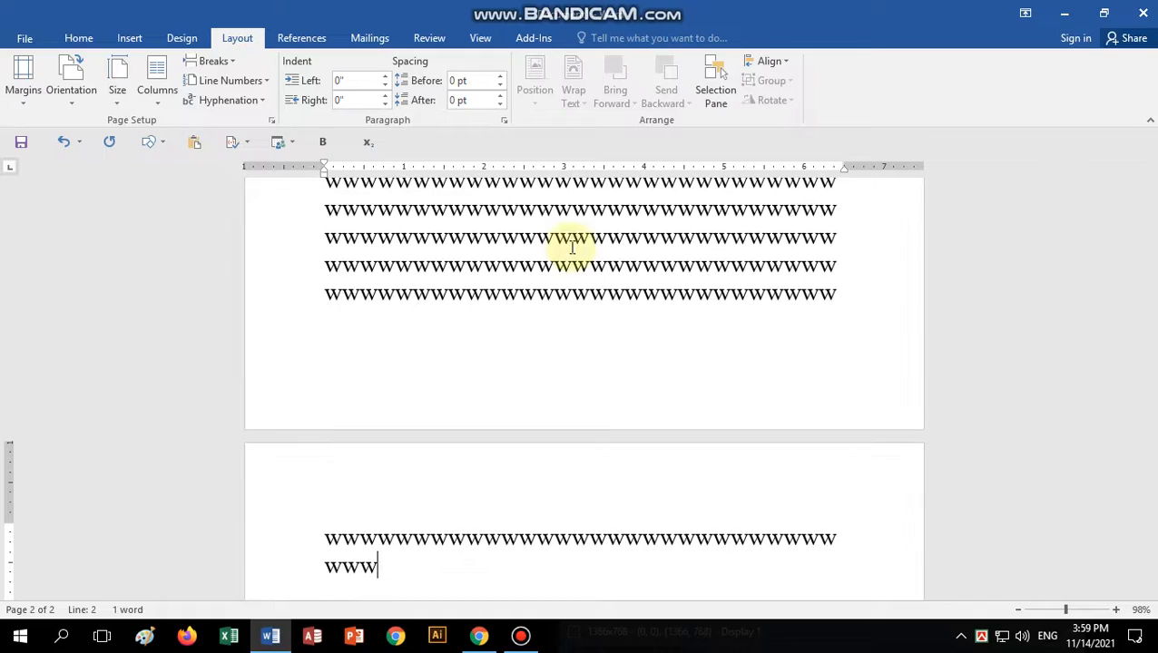
# Delete the overflowing w characters from the second page so the text fills exactly one page.
pyautogui.press('BackSpace')
pyautogui.press('BackSpace')
pyautogui.press('BackSpace')
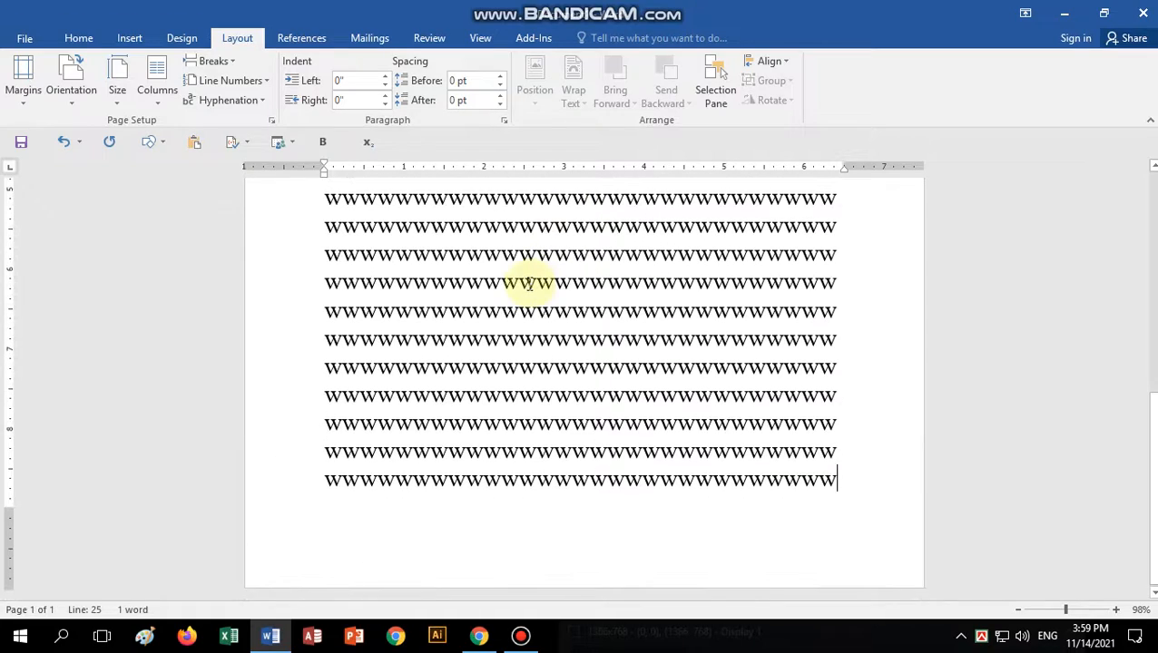
# Open the custom margins settings with the whole page in view and move the dialog clear of the text.
pyautogui.keyDown('ctrl'); pyautogui.scroll(-5, 502, 255); pyautogui.keyUp('ctrl')
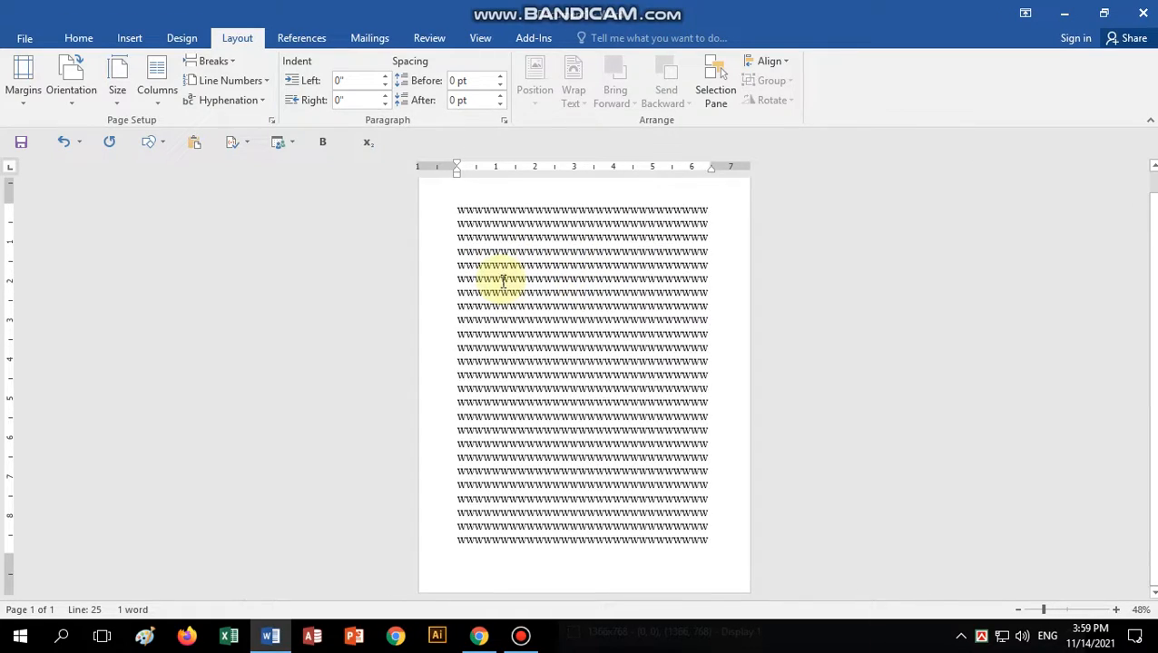
pyautogui.keyDown('ctrl'); pyautogui.scroll(-1, 504, 281); pyautogui.keyUp('ctrl')
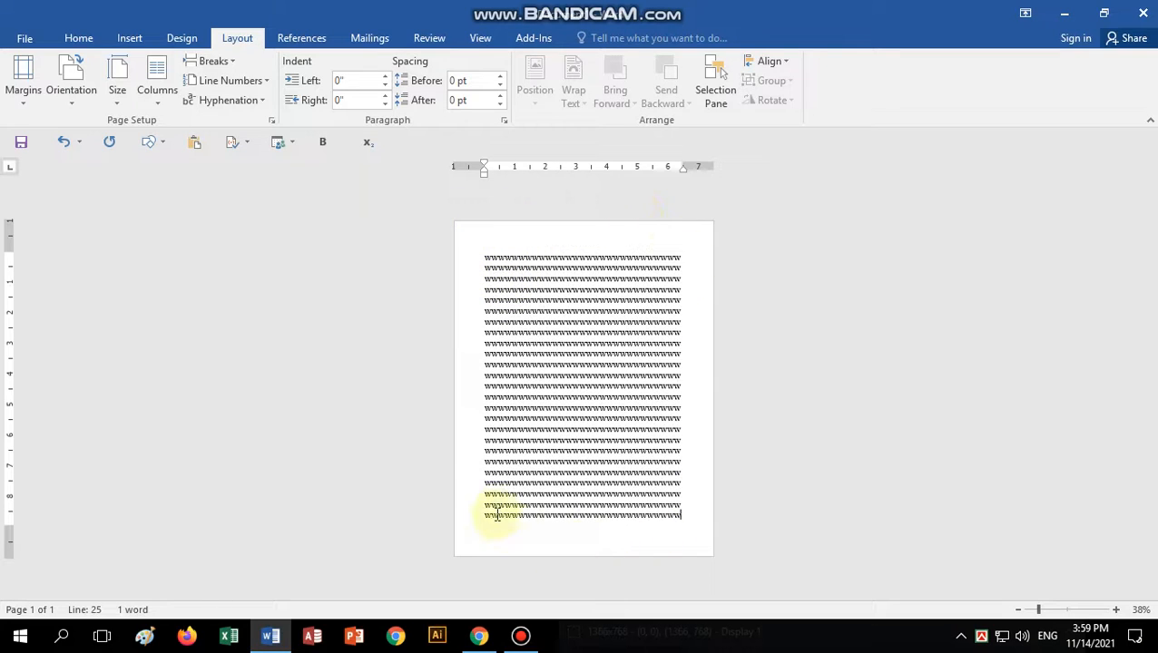
pyautogui.click(27, 91)
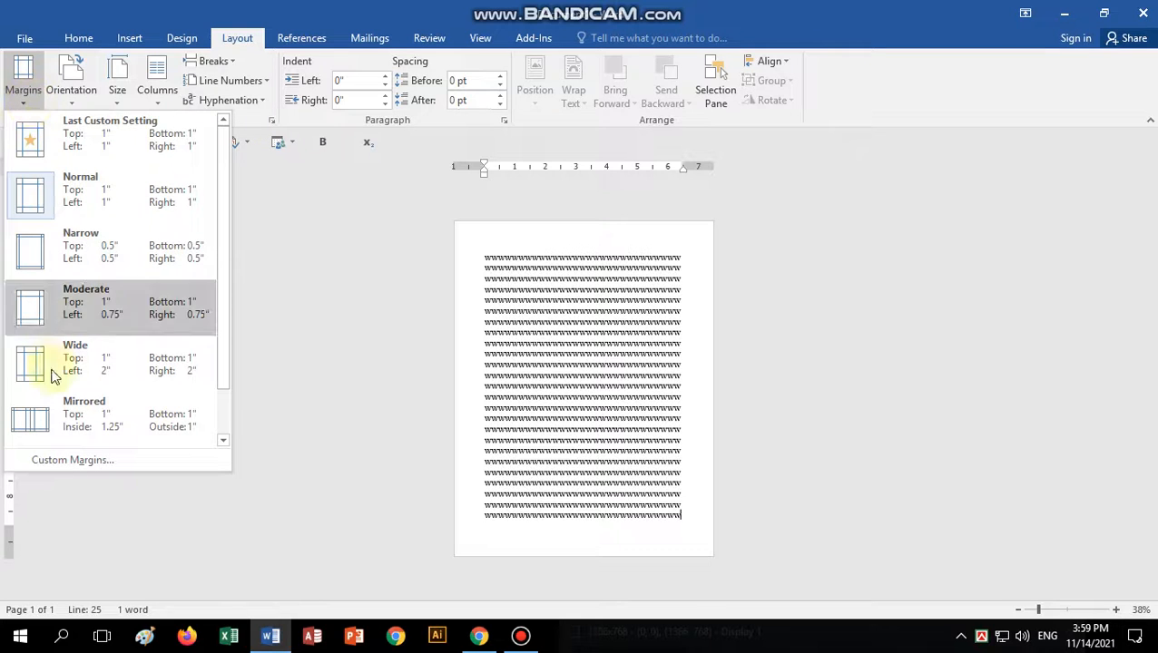
pyautogui.click(87, 462)
pyautogui.moveTo(606, 123); pyautogui.dragTo(902, 111)
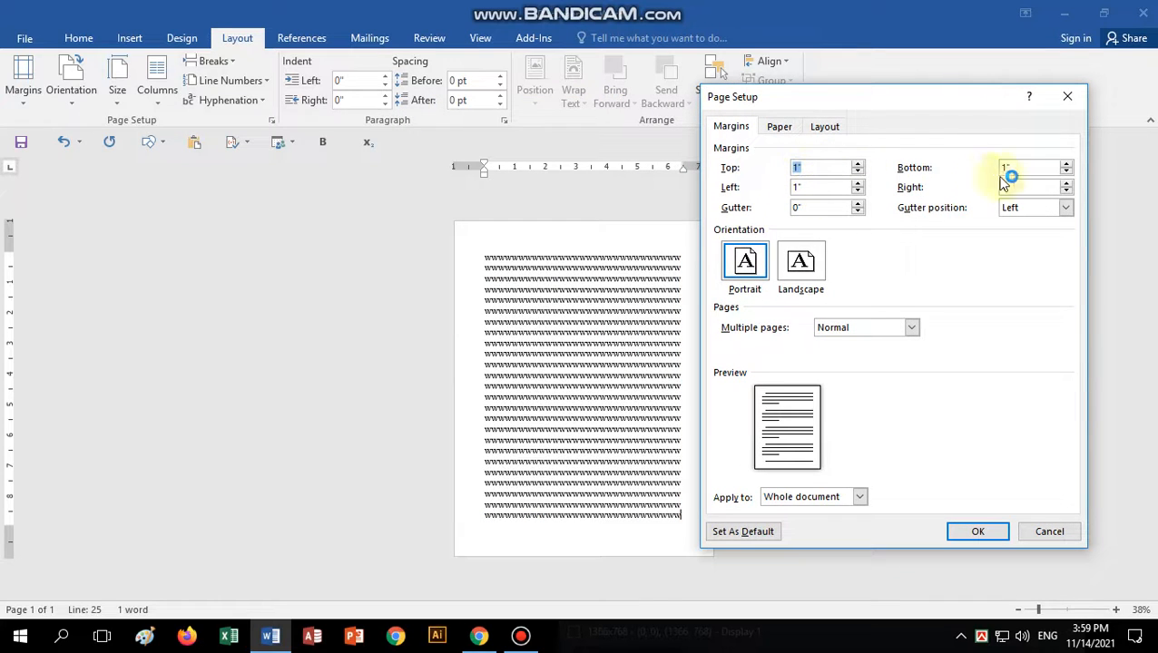
# Examine the top, left, right and gutter margin settings and the available gutter positions.
pyautogui.click(819, 189)
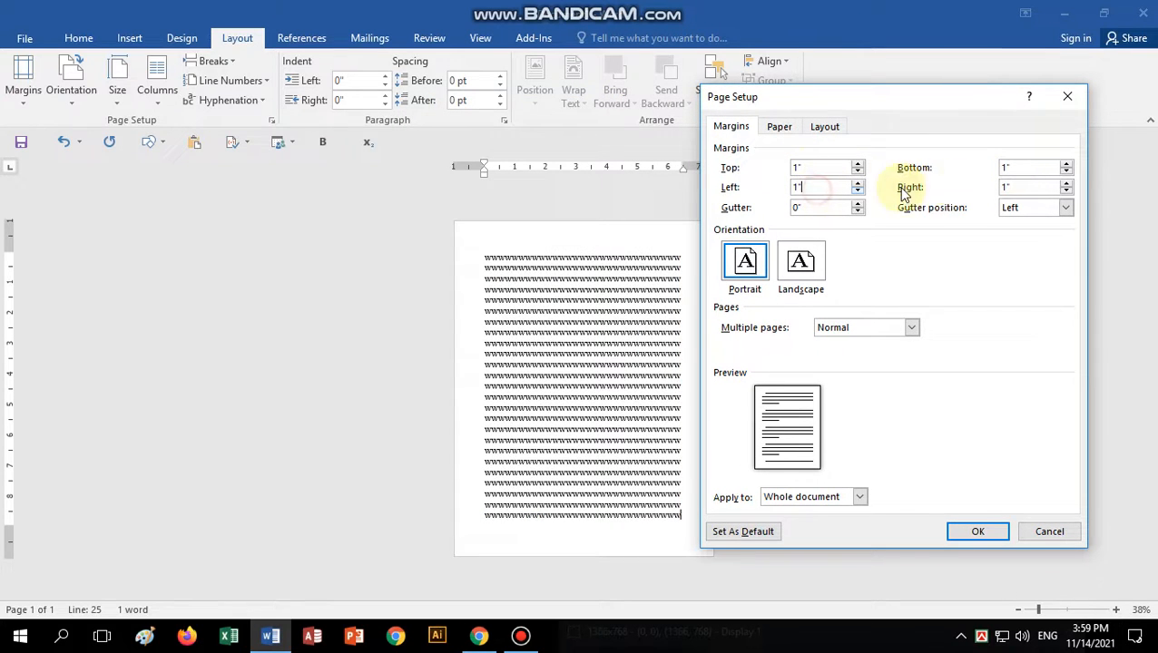
pyautogui.click(1014, 187)
pyautogui.click(814, 207)
pyautogui.click(1010, 210)
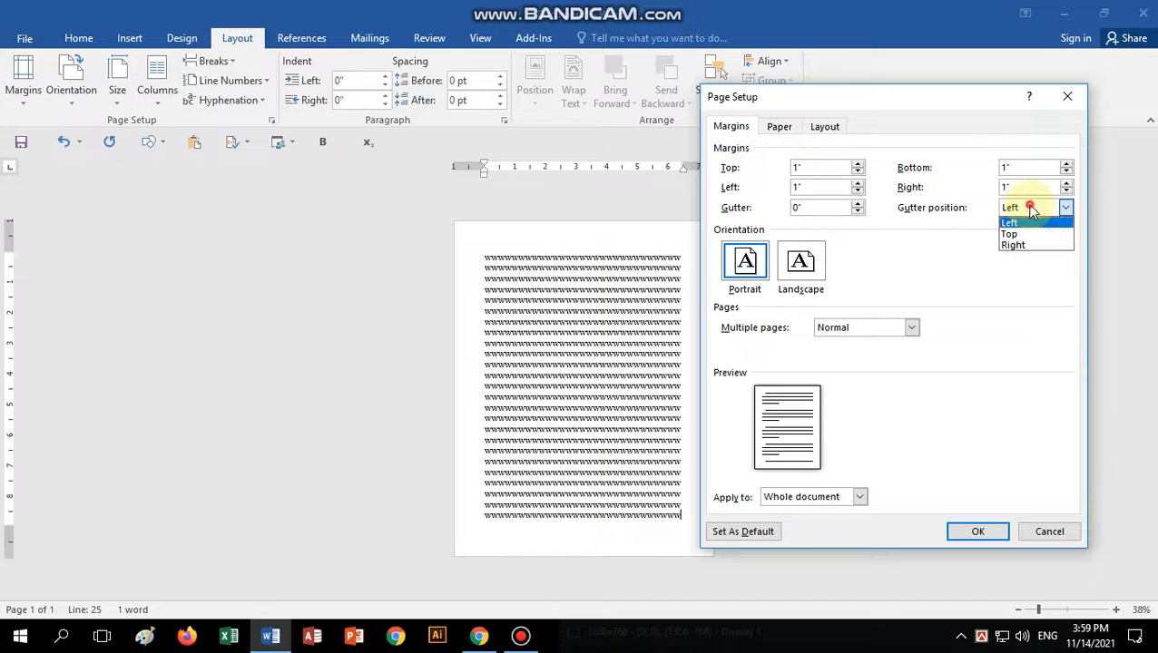
pyautogui.click(1030, 208)
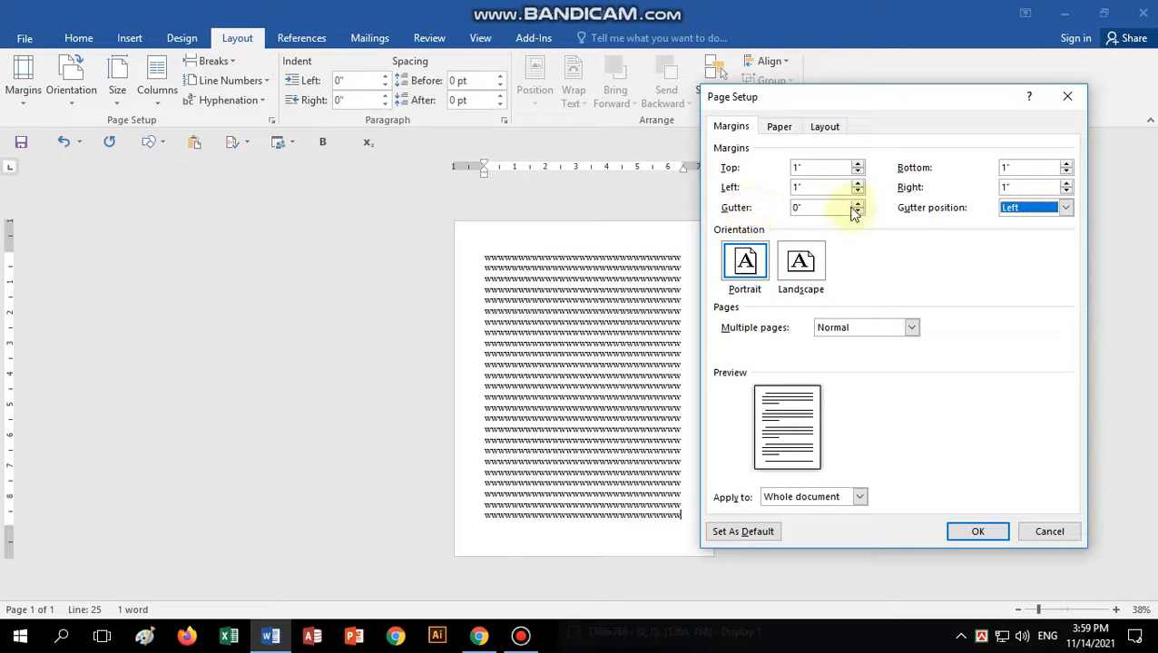
pyautogui.click(808, 167)
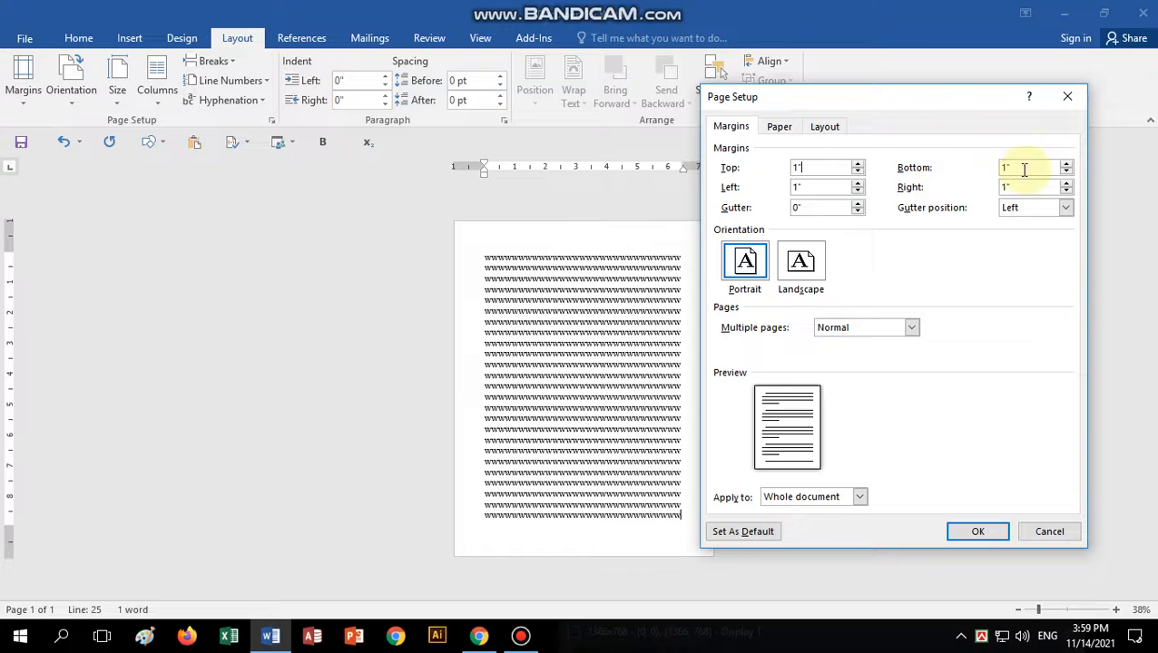
pyautogui.click(804, 185)
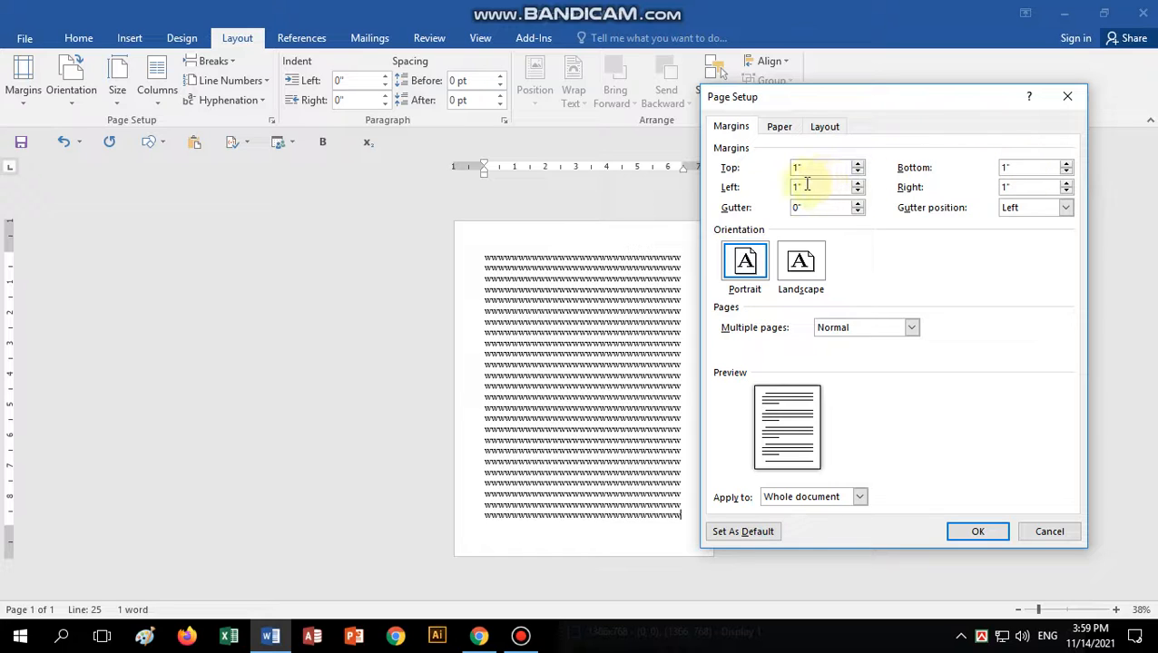
pyautogui.click(1023, 184)
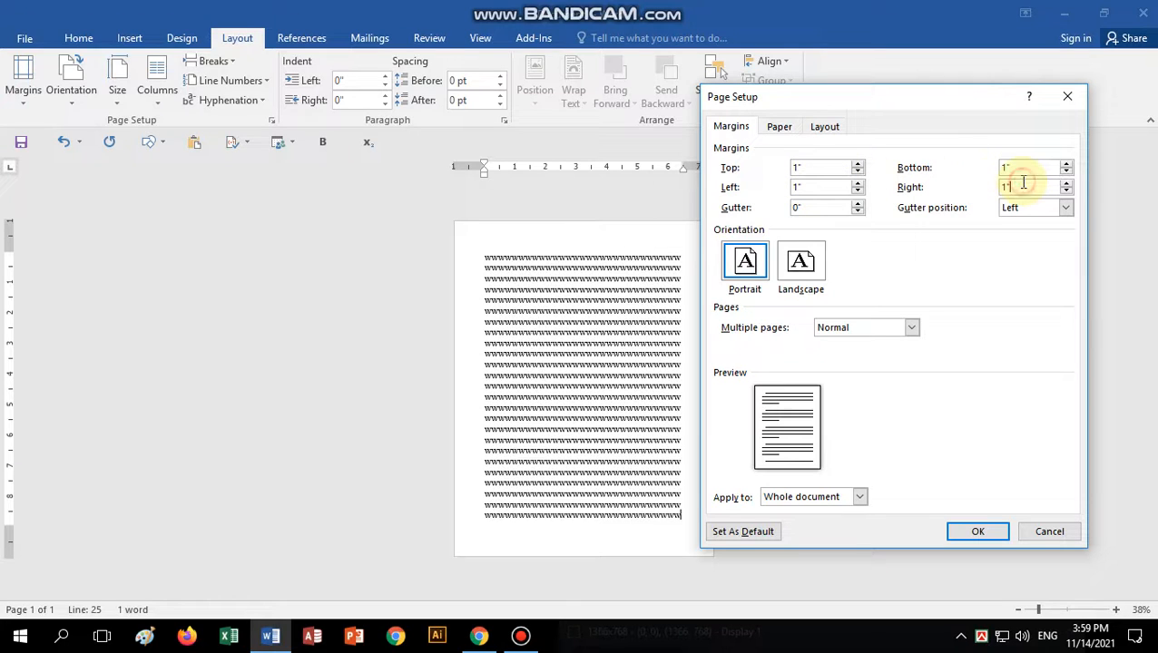
# Raise the top margin to 1.3" and return it to 1".
pyautogui.click(858, 166)
pyautogui.click(858, 166)
pyautogui.click(858, 166)
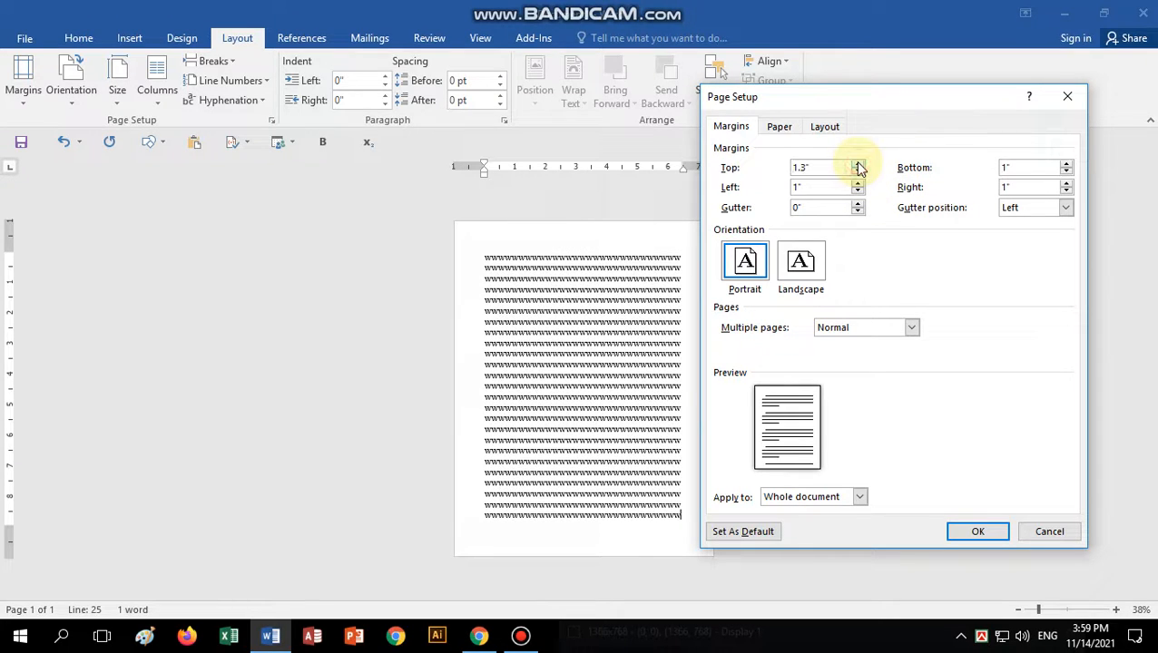
pyautogui.click(857, 172)
pyautogui.click(857, 173)
pyautogui.click(858, 172)
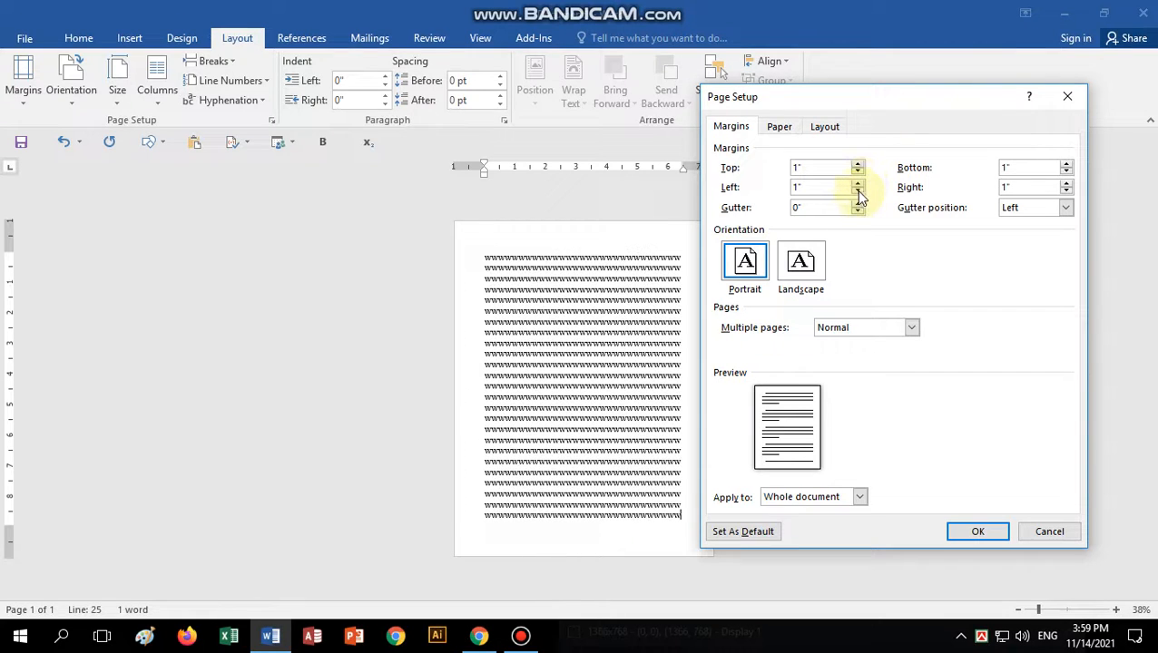
# Reduce the left margin by a few increments and return it to 1".
pyautogui.click(859, 193)
pyautogui.click(859, 194)
pyautogui.click(858, 193)
pyautogui.click(857, 182)
pyautogui.click(857, 183)
pyautogui.click(858, 182)
pyautogui.click(857, 183)
# Set the gutter width to 0.4".
pyautogui.click(857, 203)
pyautogui.click(858, 204)
pyautogui.click(857, 203)
pyautogui.click(857, 204)
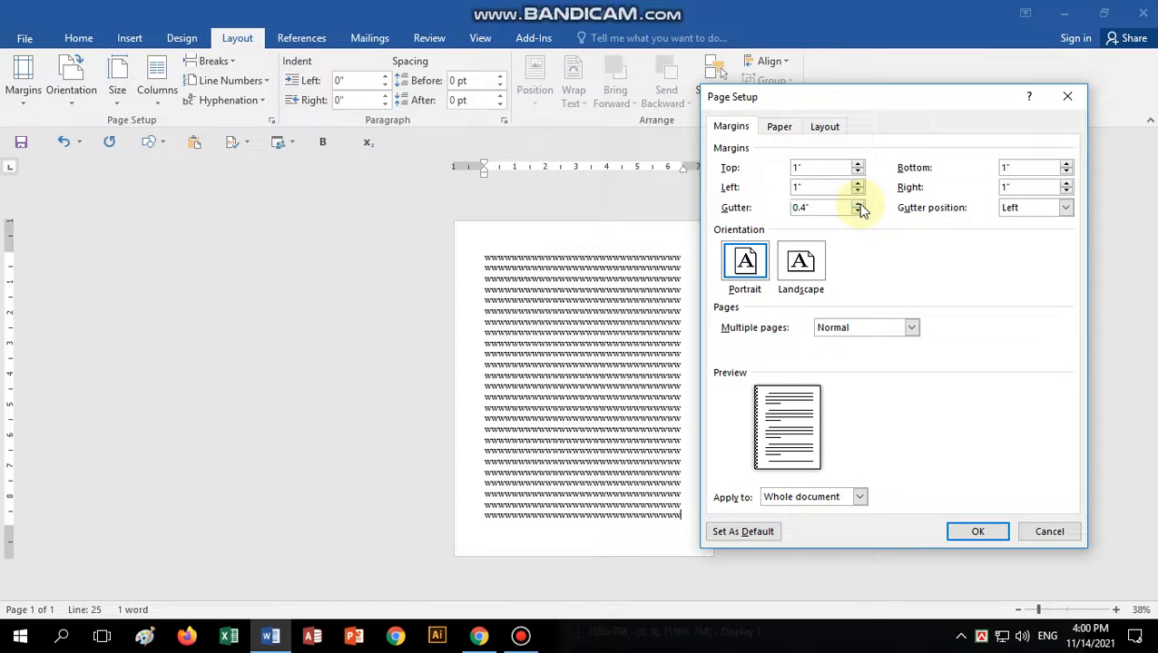
# Preview the Top gutter position, switch it back to Left, and apply the page setup to the whole document.
pyautogui.click(1050, 212)
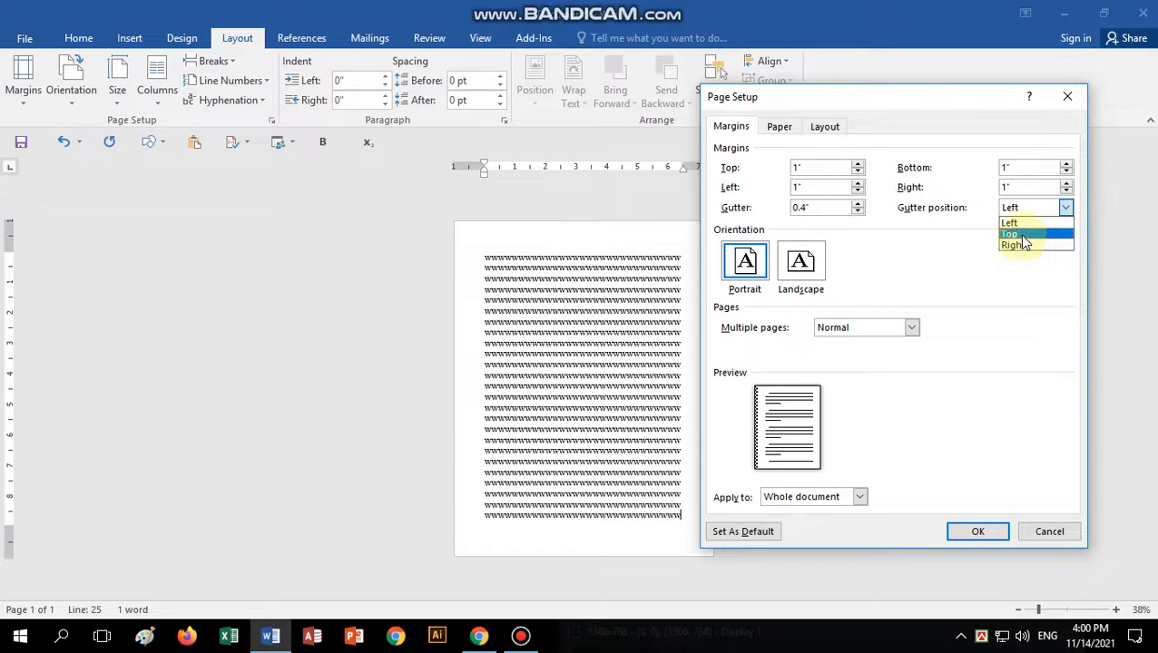
pyautogui.click(1022, 235)
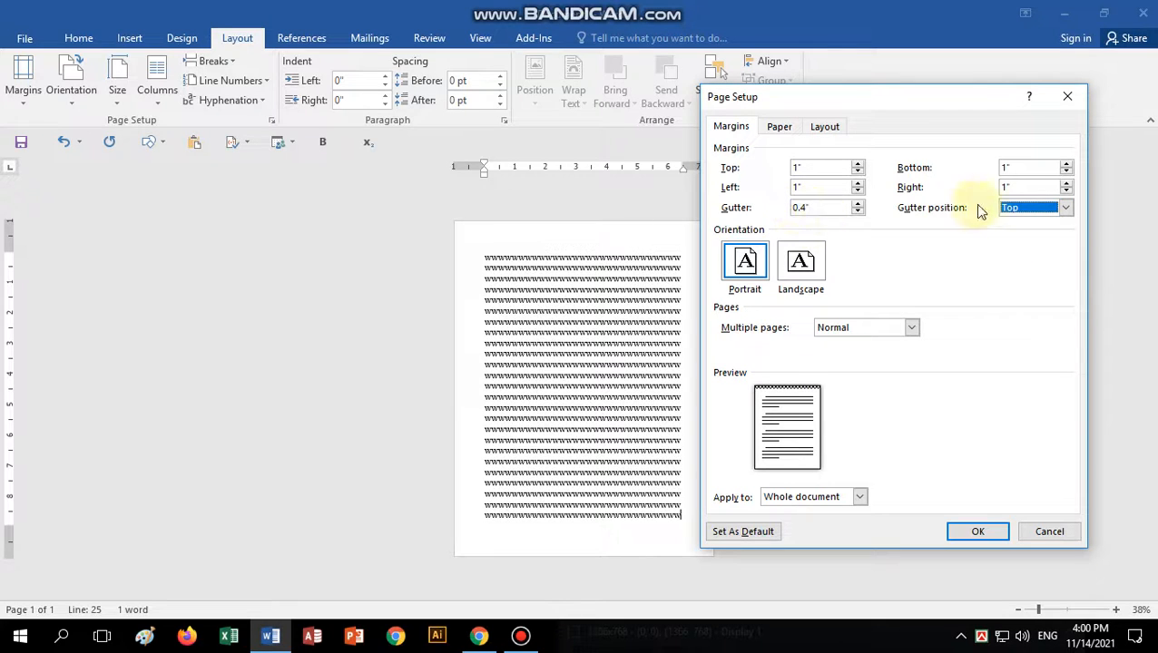
pyautogui.click(1060, 209)
pyautogui.click(1021, 222)
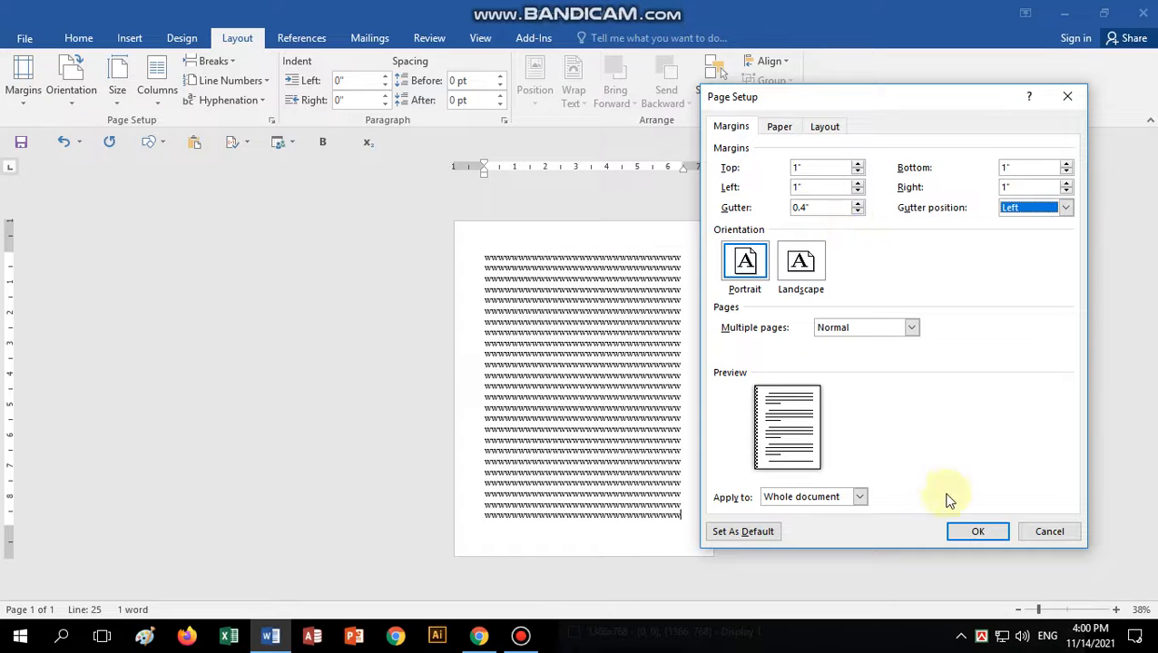
pyautogui.click(969, 532)
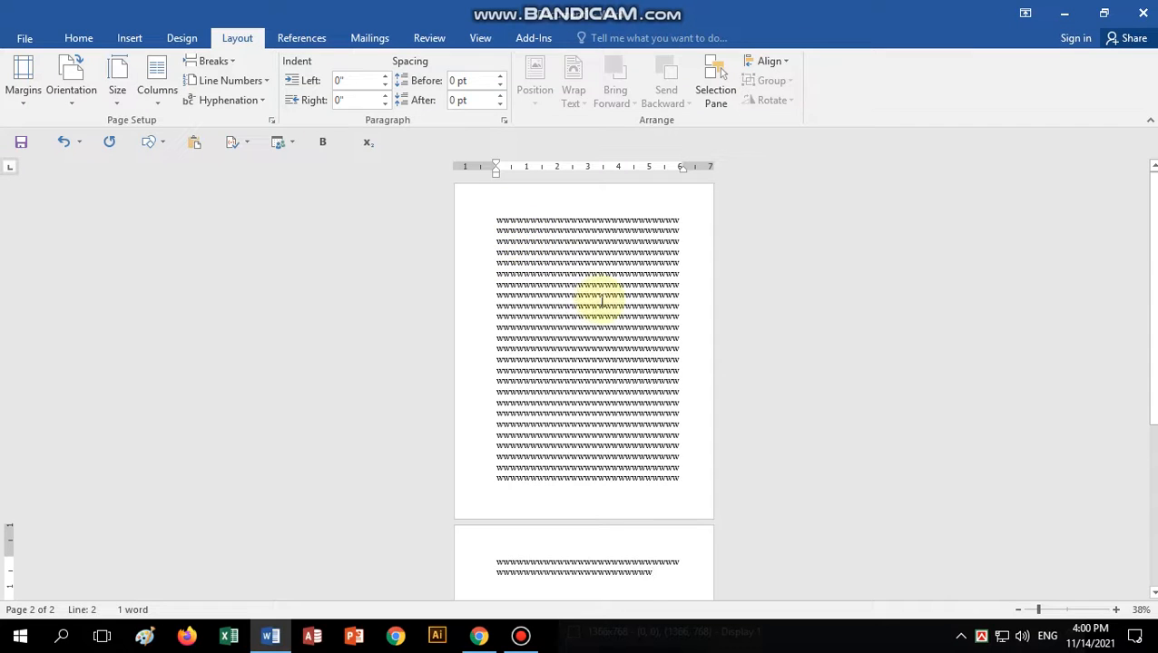
# Reopen the custom margins settings, reset the gutter width to 0" and select Portrait orientation.
pyautogui.scroll(7, 600, 301)
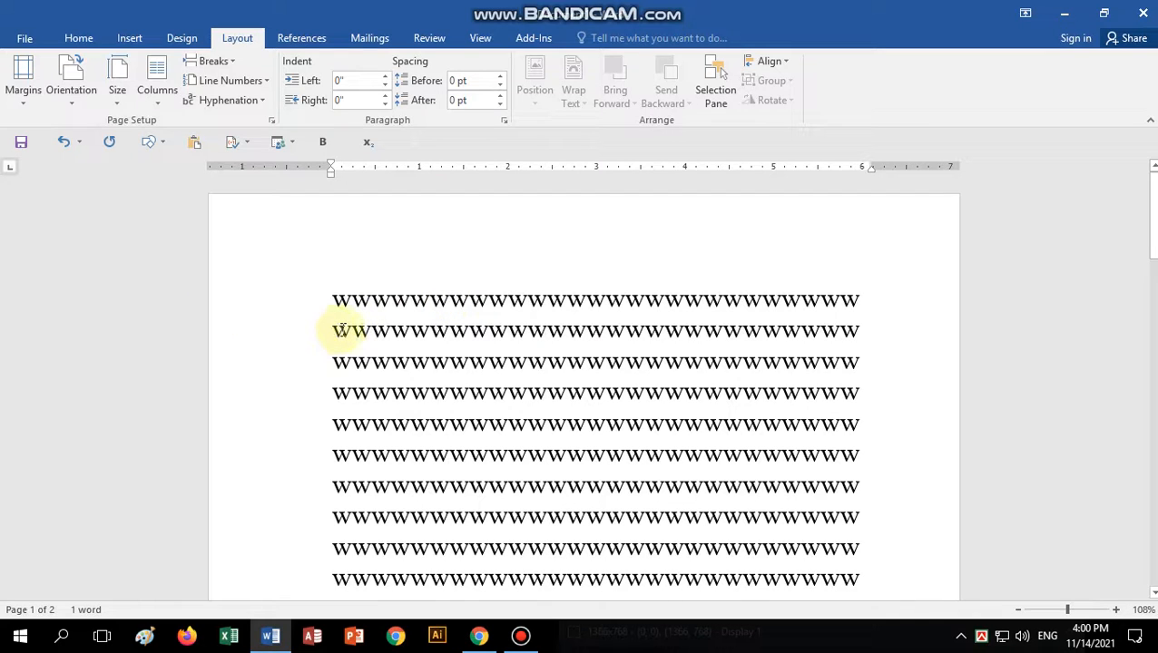
pyautogui.click(28, 101)
pyautogui.click(79, 461)
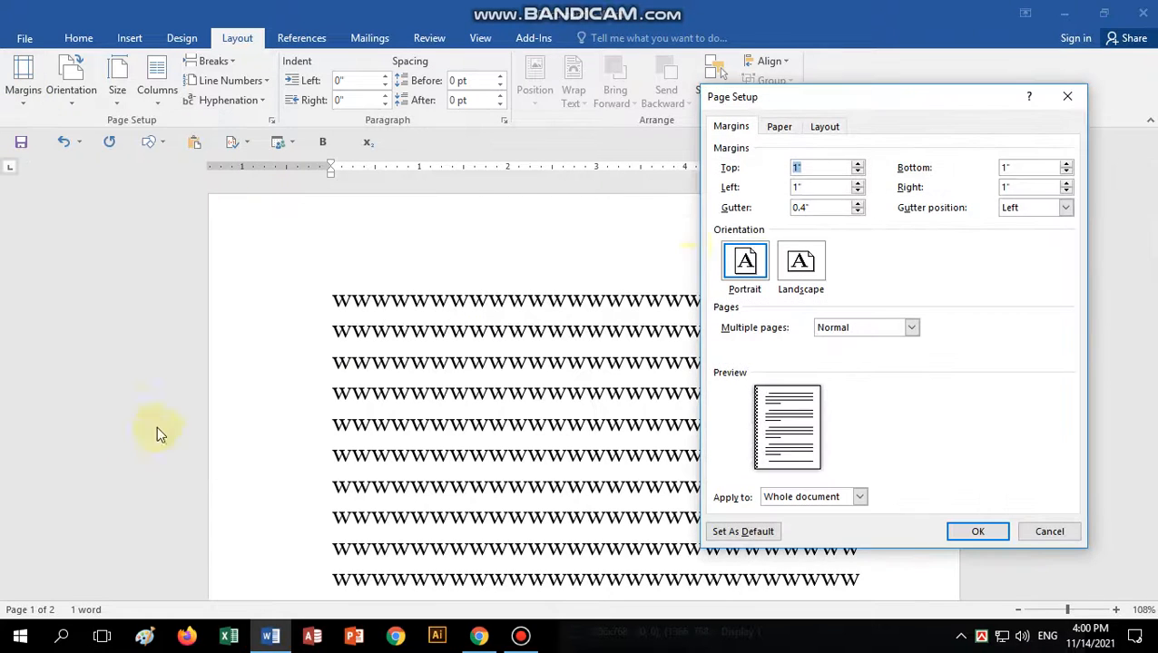
pyautogui.click(857, 211)
pyautogui.click(857, 211)
pyautogui.click(856, 212)
pyautogui.click(857, 211)
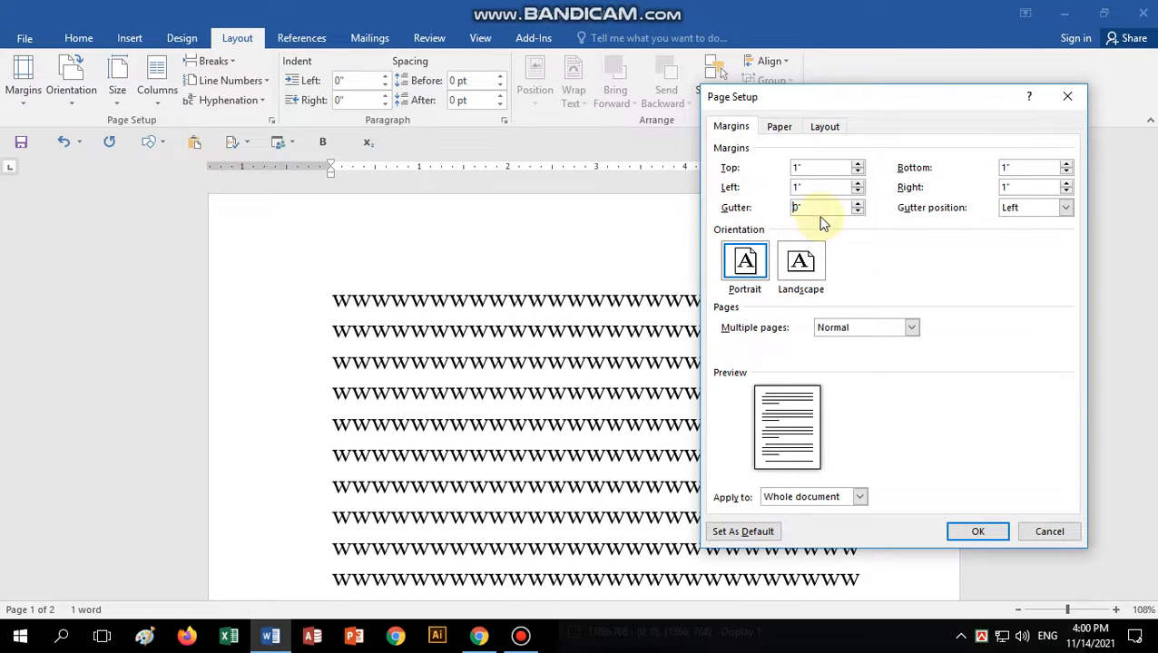
pyautogui.click(745, 261)
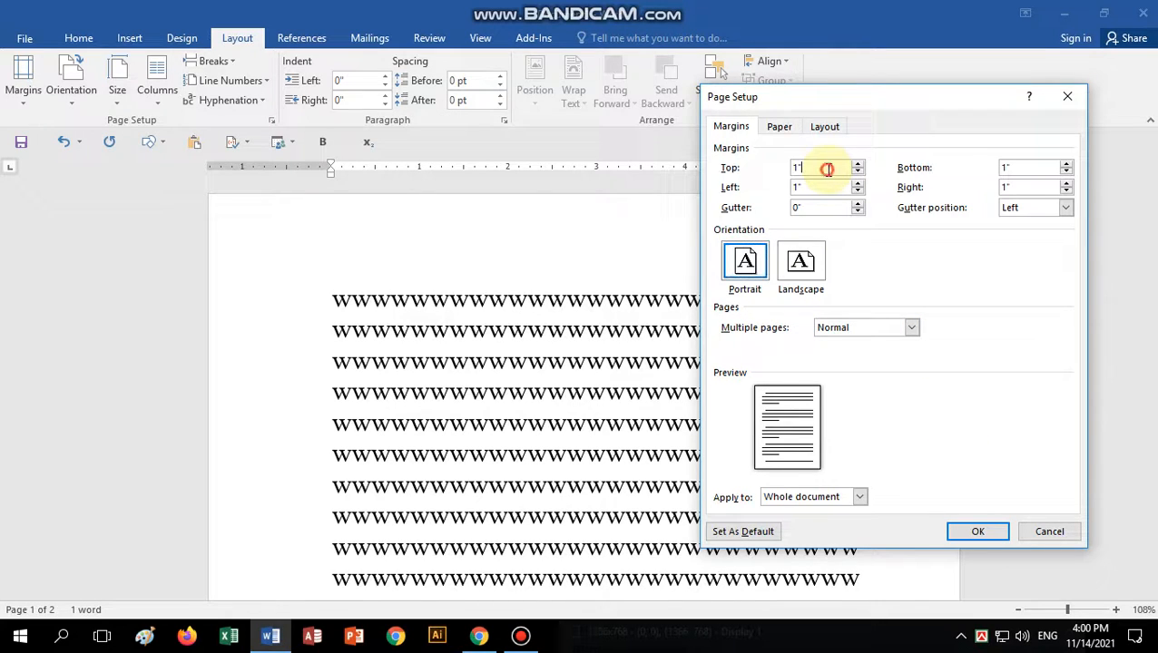
# Set the top margin to 2" and apply the page setup to the whole document.
pyautogui.moveTo(828, 169); pyautogui.dragTo(729, 169)
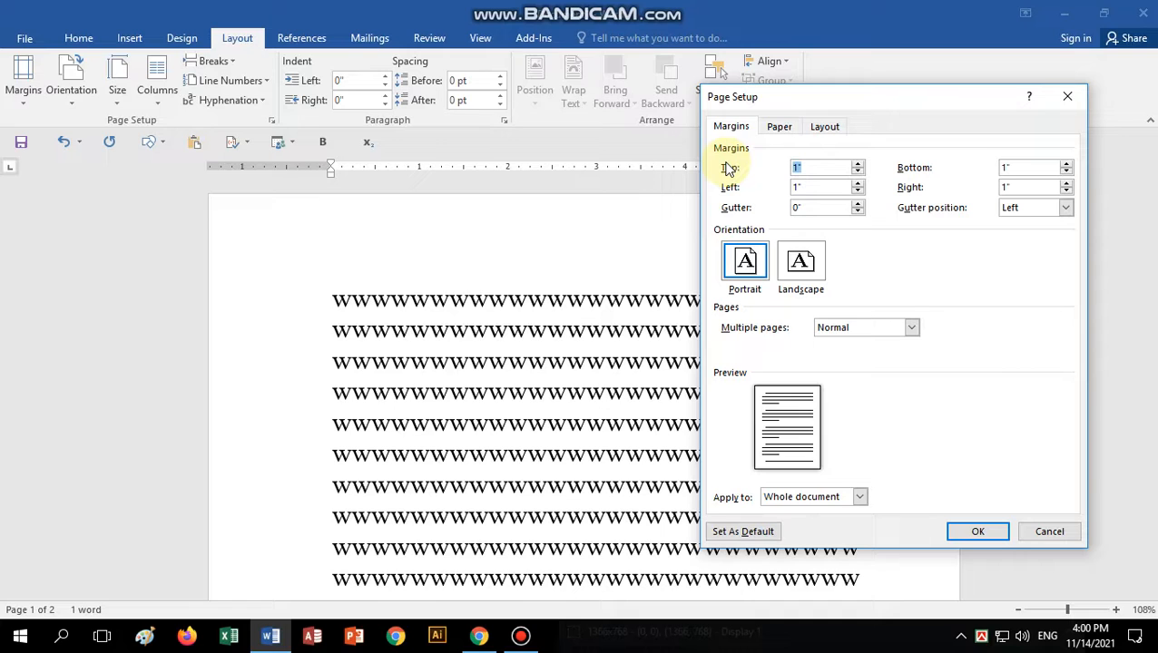
pyautogui.write('2')
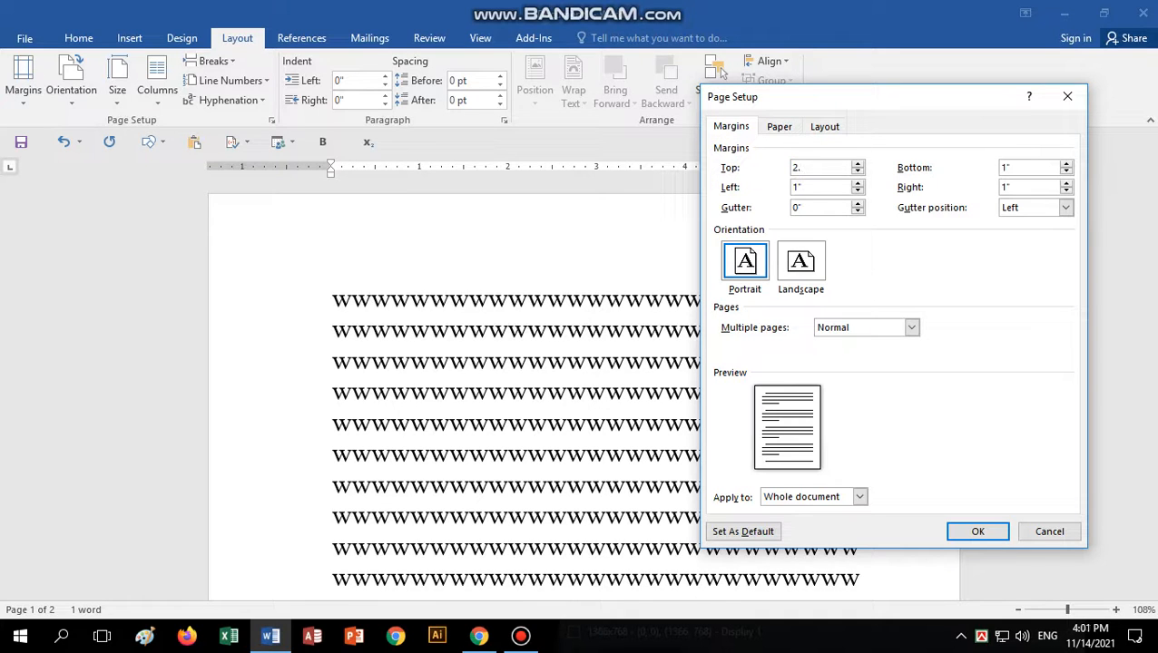
pyautogui.write('.0')
pyautogui.press('Return')
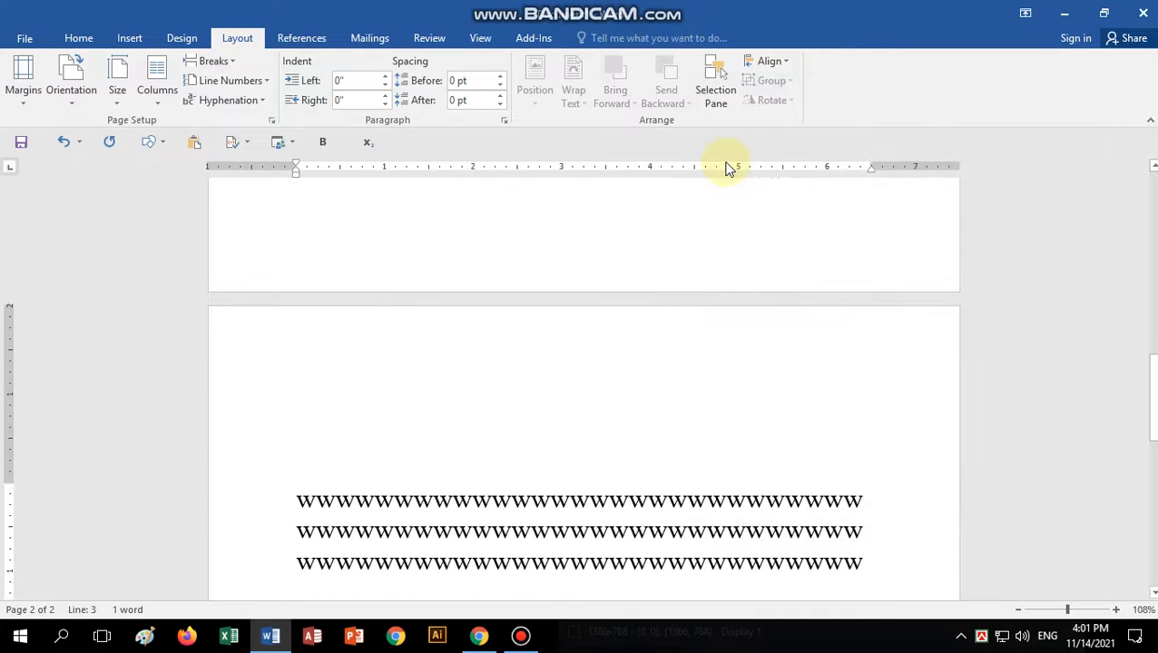
pyautogui.scroll(5, 638, 433)
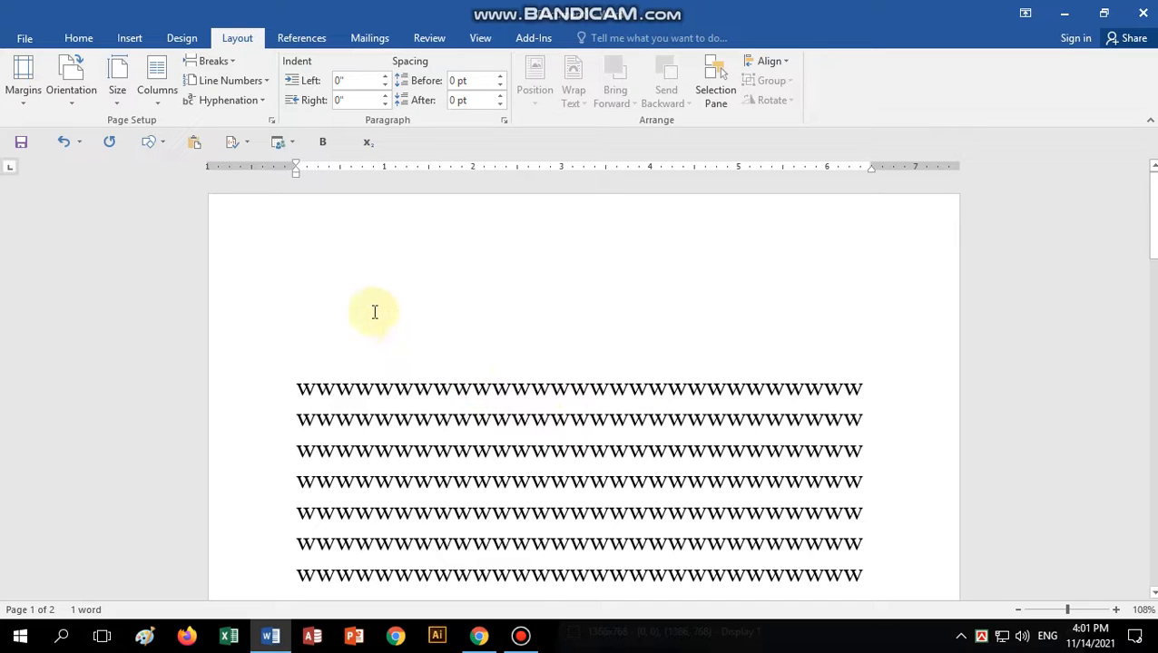
# Reopen the custom margins settings, step the top margin down to 1" and apply it to the whole document.
pyautogui.click(18, 98)
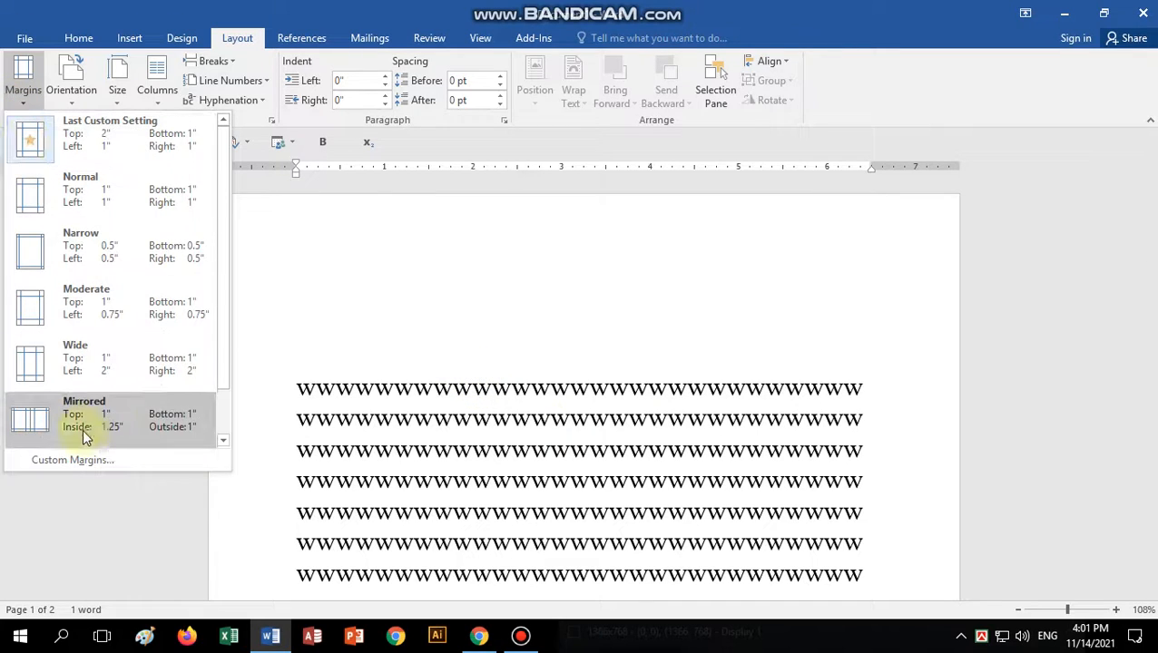
pyautogui.click(90, 460)
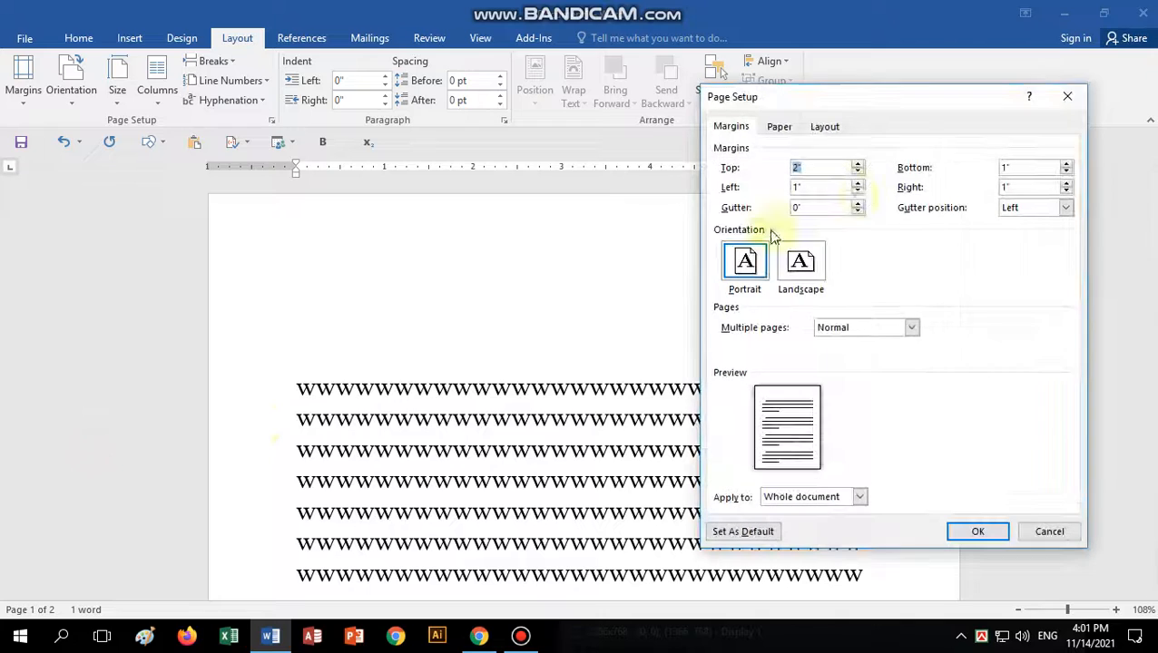
pyautogui.click(857, 174)
pyautogui.click(858, 173)
pyautogui.click(858, 173)
pyautogui.click(857, 173)
pyautogui.click(857, 173)
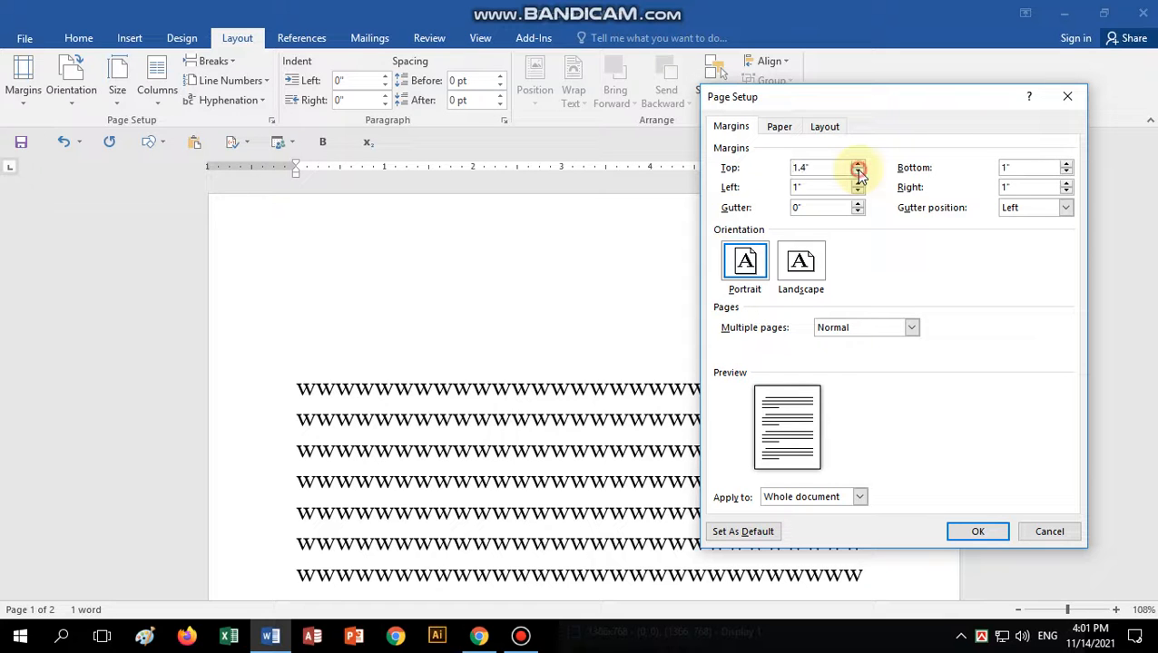
pyautogui.click(857, 173)
pyautogui.click(858, 174)
pyautogui.click(857, 173)
pyautogui.click(858, 174)
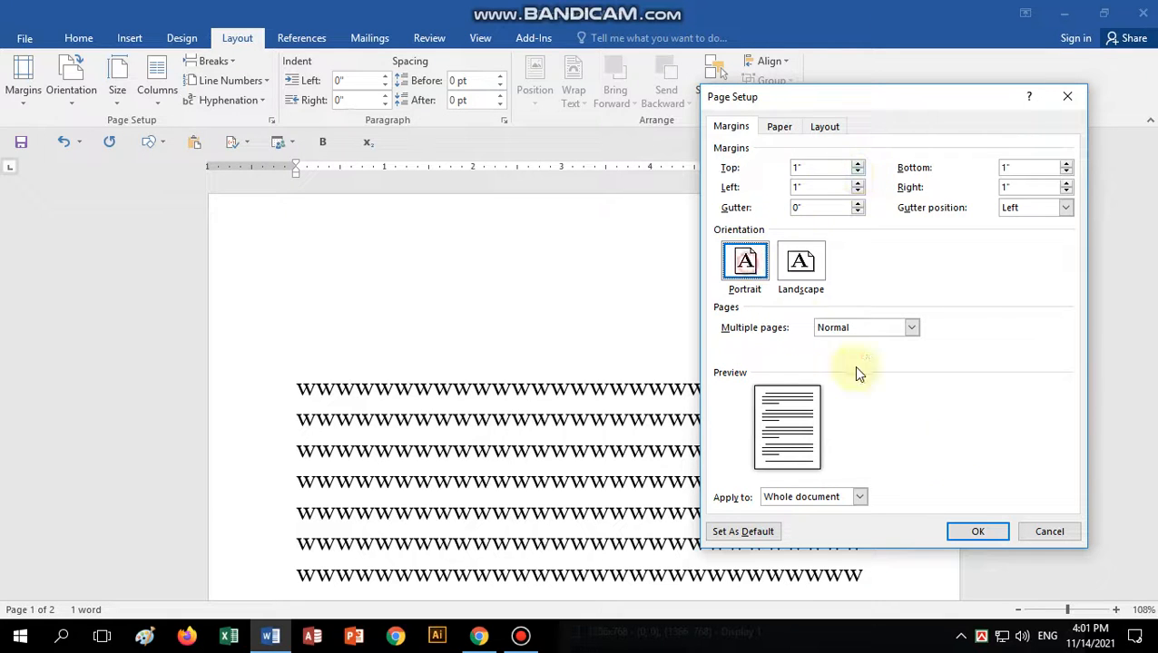
pyautogui.click(980, 534)
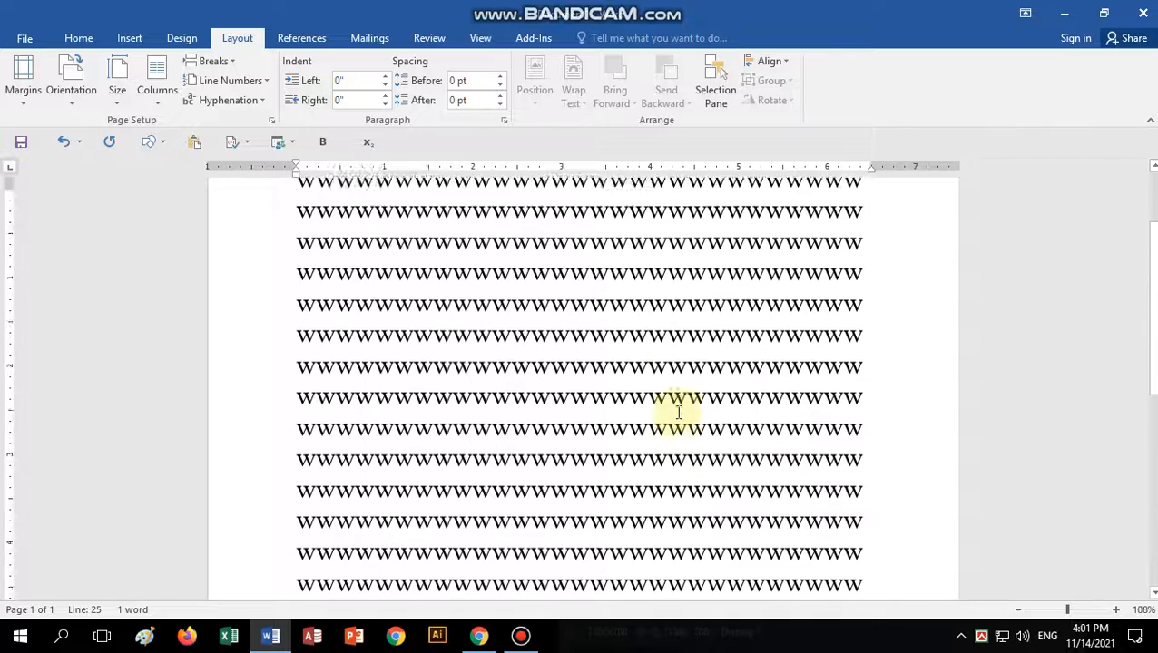
# Change the paper size to Legal and apply a custom top margin of 4.5" to the whole document.
pyautogui.scroll(3, 679, 413)
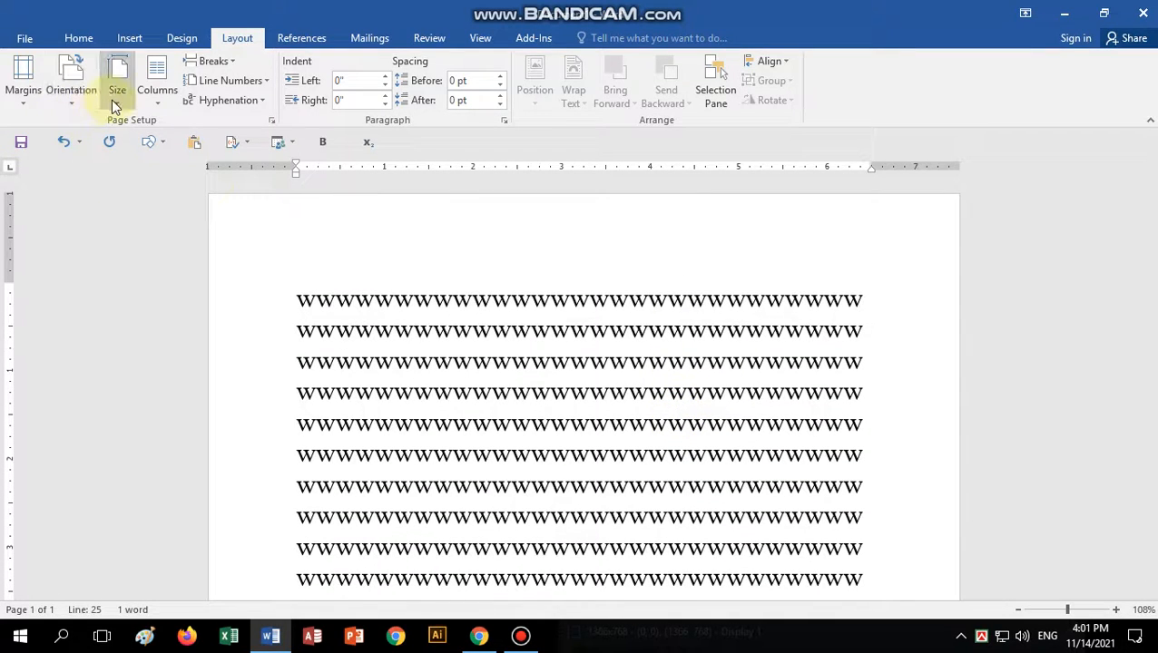
pyautogui.click(115, 99)
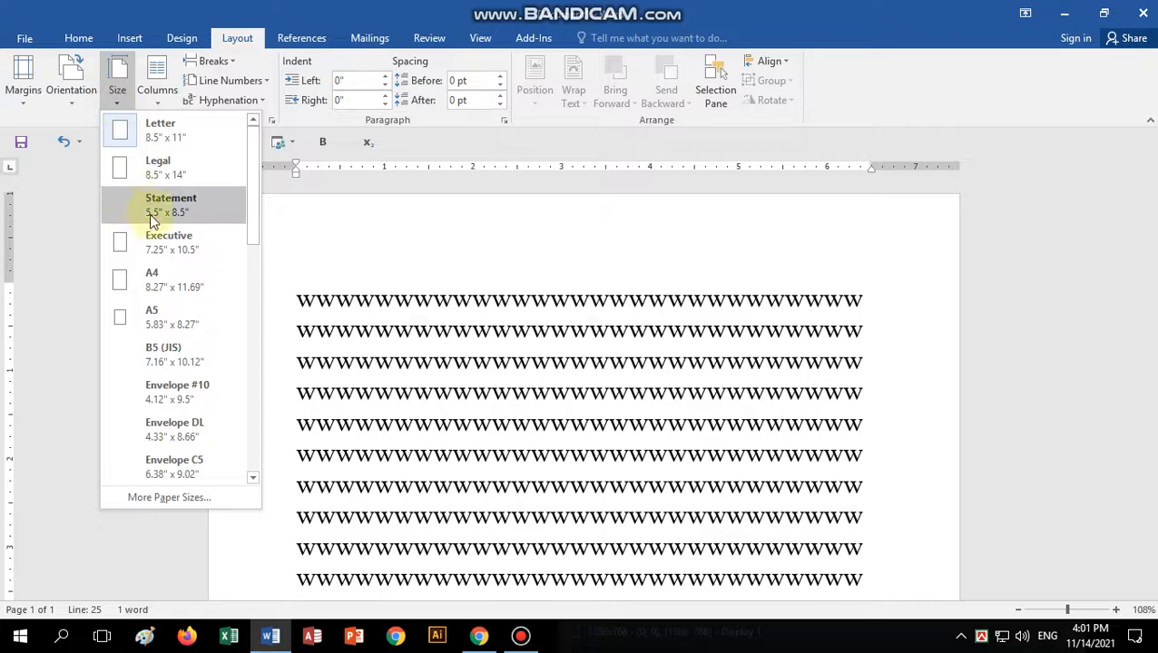
pyautogui.click(33, 102)
pyautogui.click(100, 459)
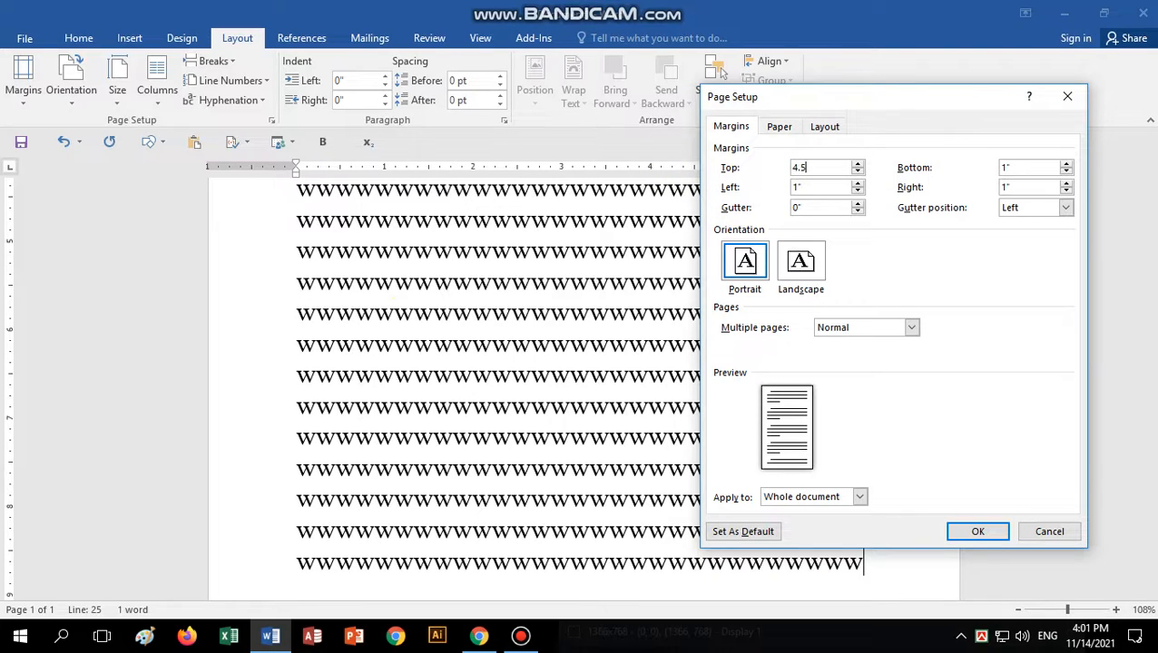
pyautogui.click(825, 168)
pyautogui.click(979, 531)
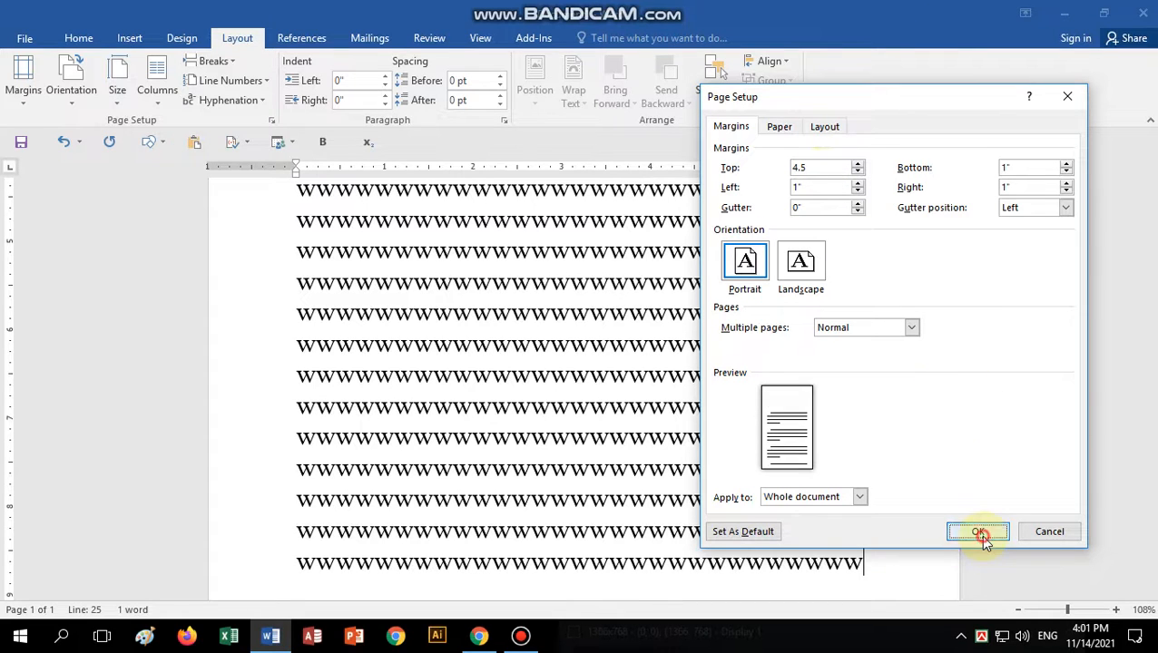
# Examine how the text sits on both pages with the enlarged top margin.
pyautogui.scroll(-5, 662, 544)
pyautogui.scroll(10, 662, 544)
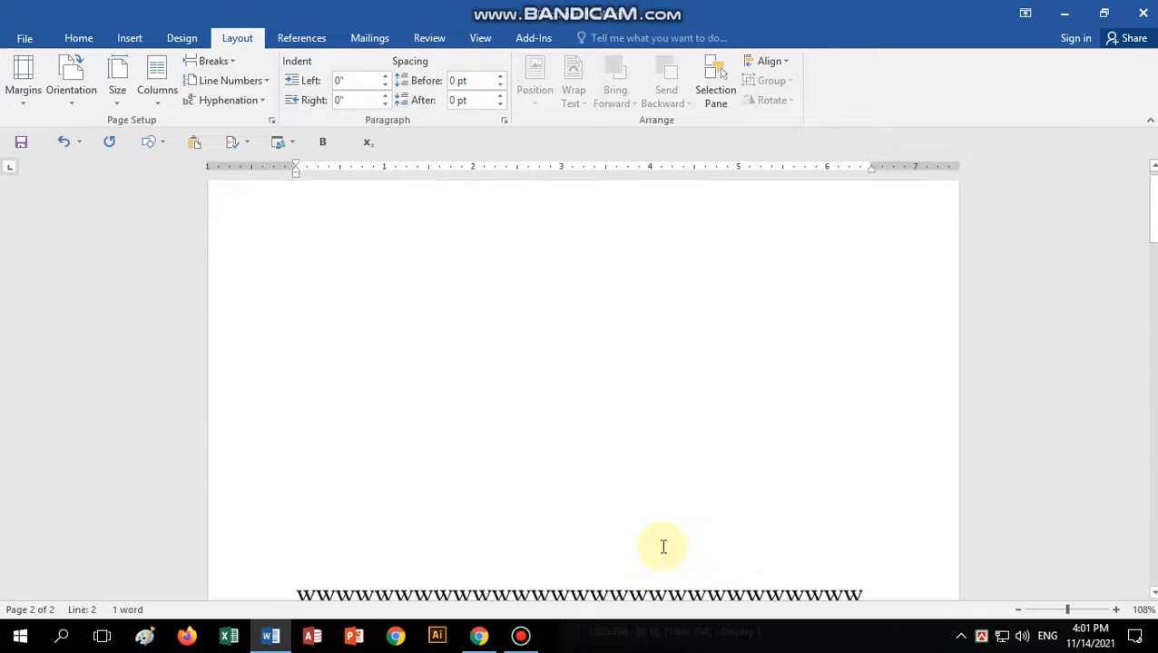
pyautogui.scroll(-1, 692, 422)
pyautogui.scroll(-4, 692, 422)
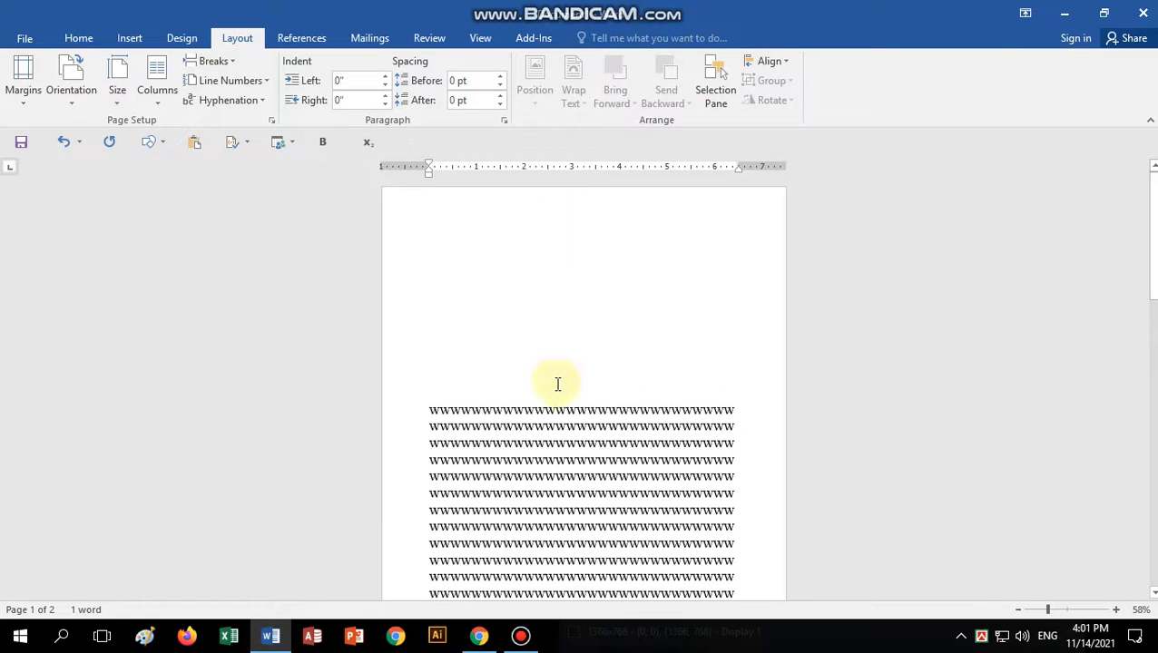
pyautogui.scroll(-3, 560, 386)
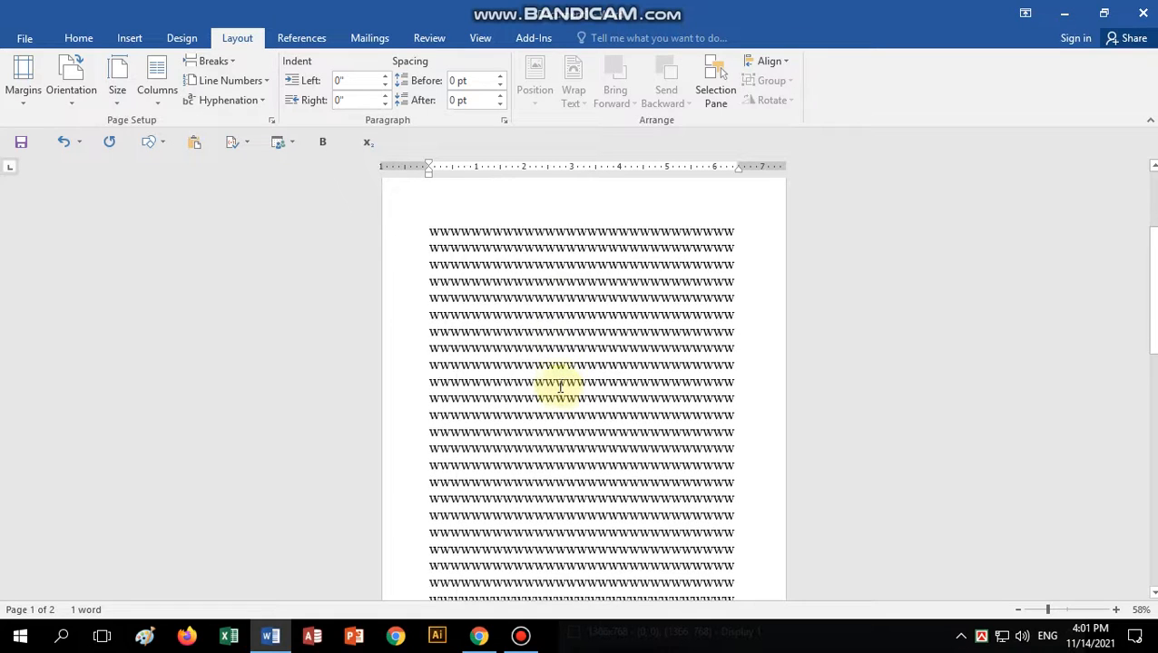
pyautogui.scroll(-3, 560, 385)
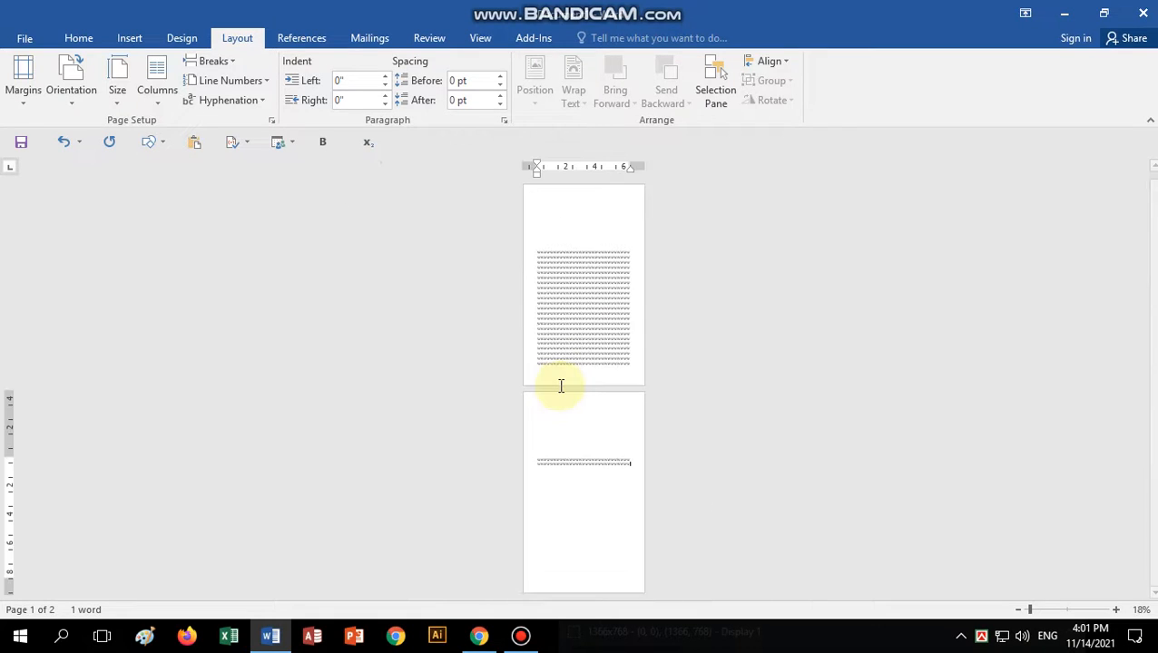
pyautogui.scroll(3, 561, 386)
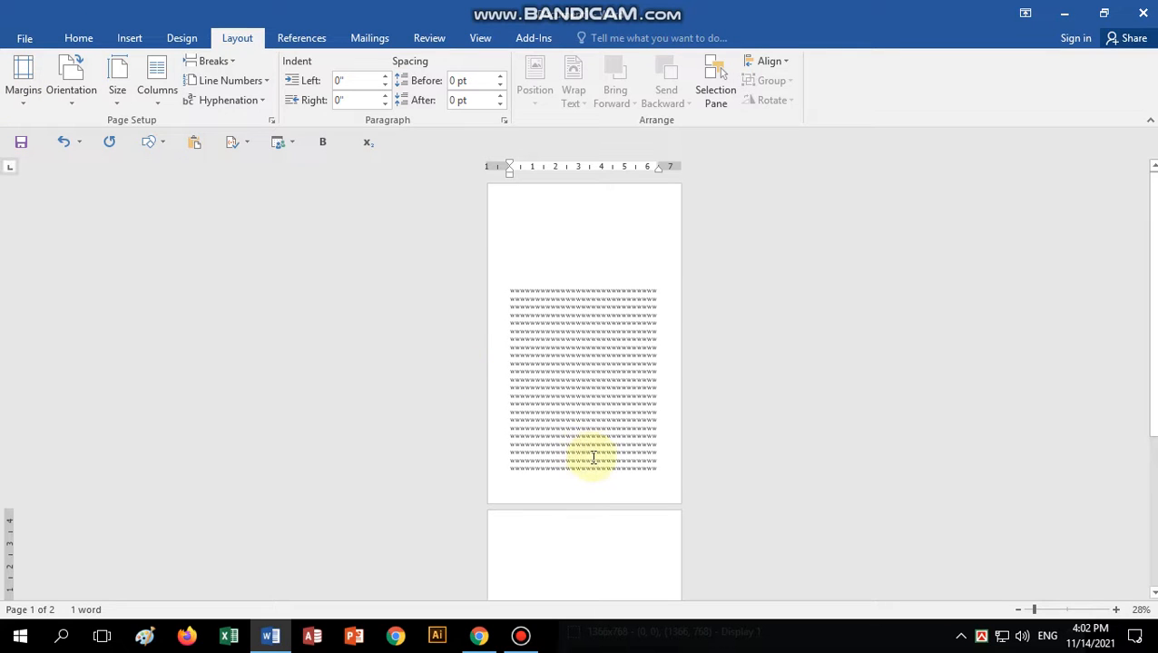
# Set the custom top margin to 1" and apply it to the whole document.
pyautogui.click(28, 98)
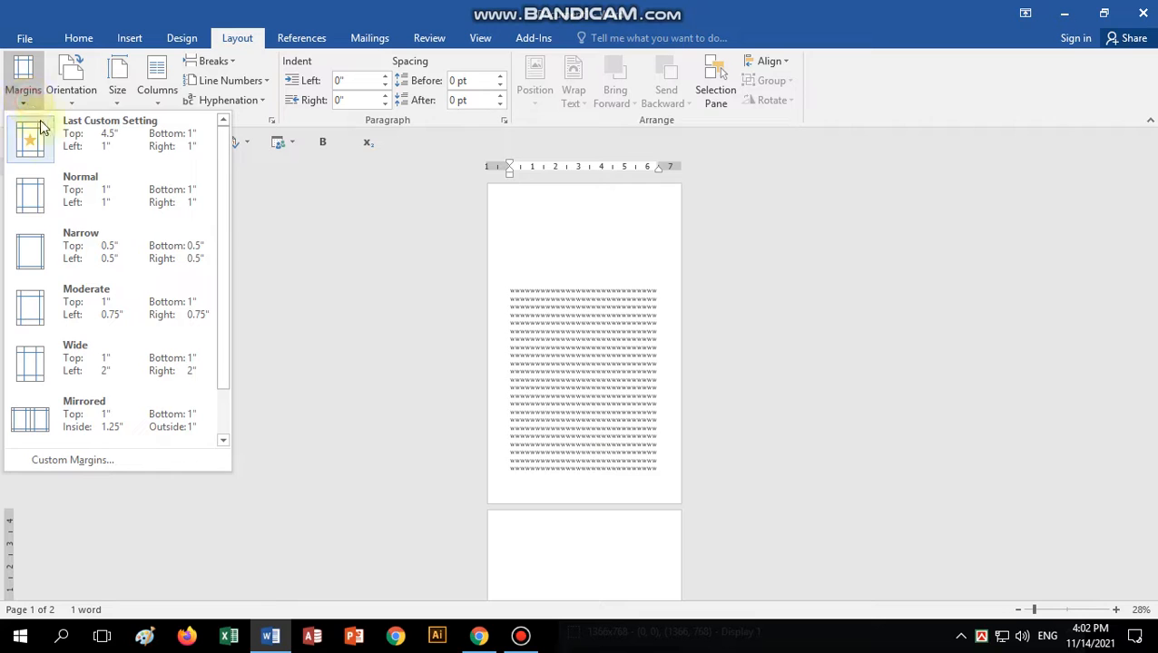
pyautogui.click(65, 464)
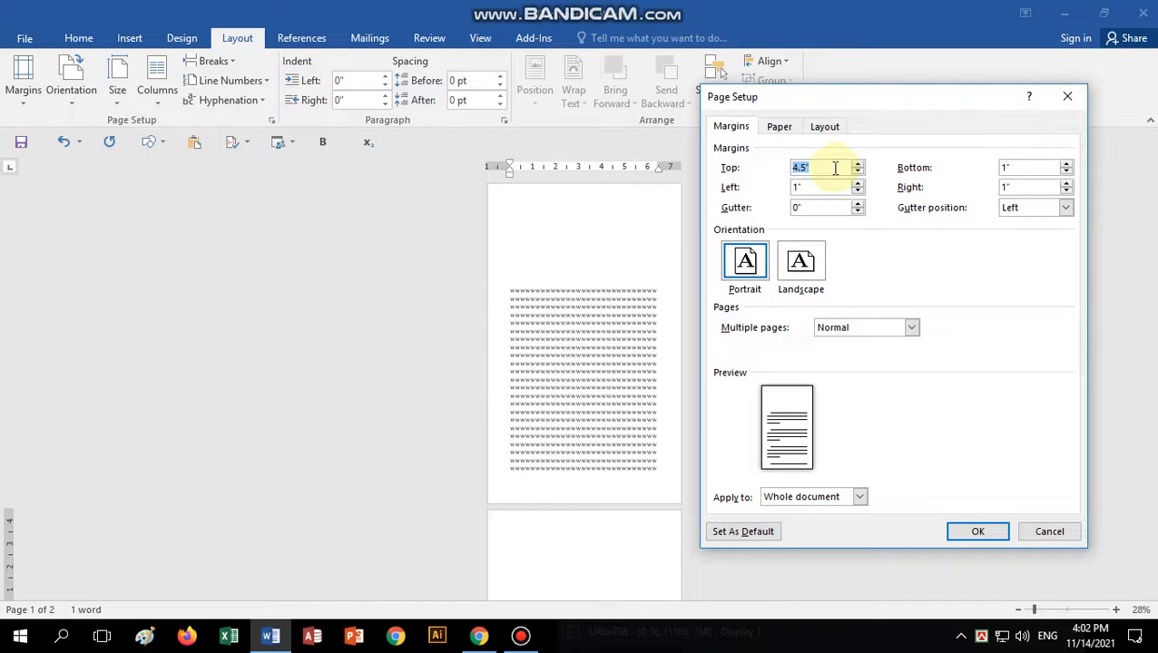
pyautogui.write('1')
pyautogui.click(974, 533)
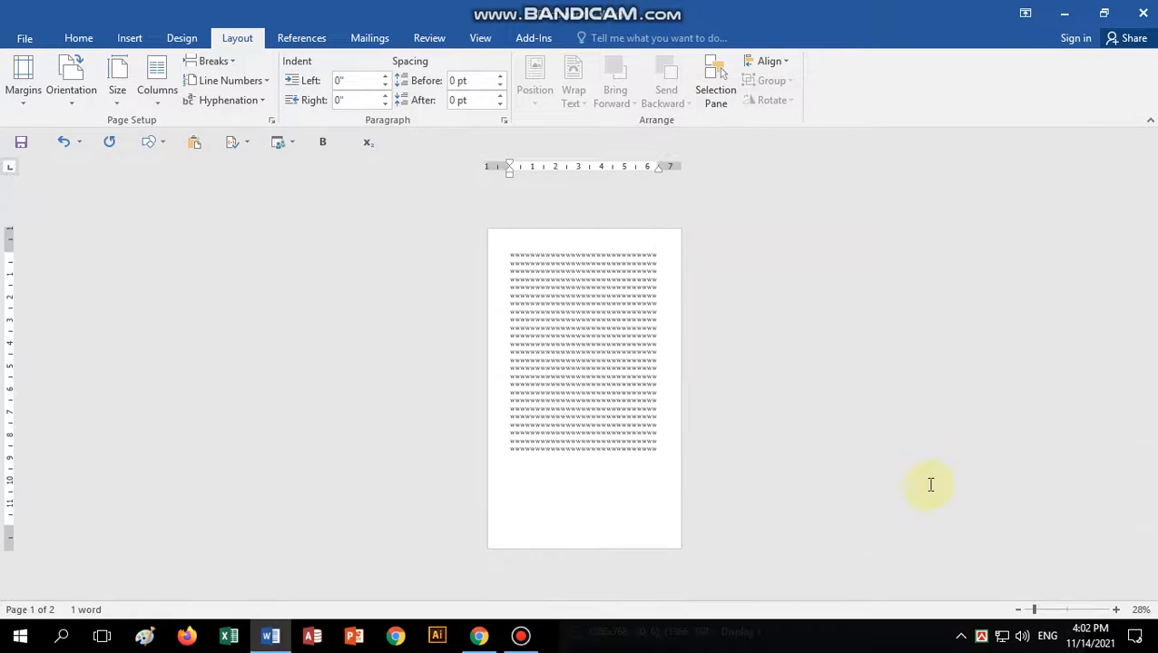
# Change the paper size to A4.
pyautogui.click(117, 100)
pyautogui.click(161, 286)
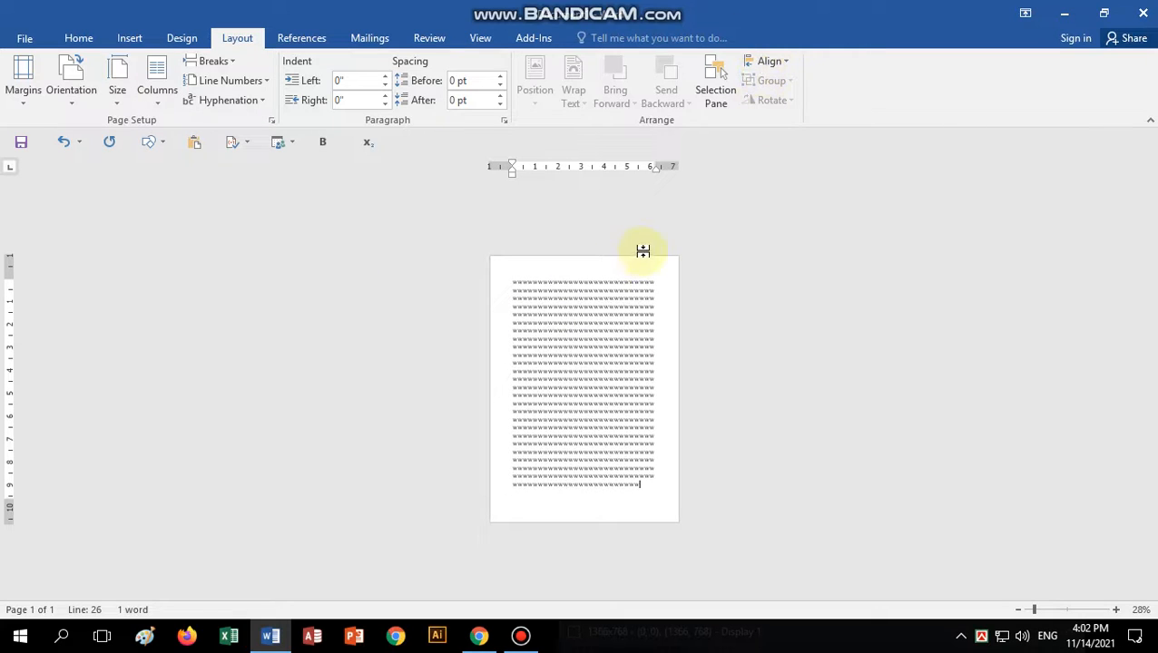
pyautogui.keyDown('ctrl'); pyautogui.scroll(2, 612, 320); pyautogui.keyUp('ctrl')
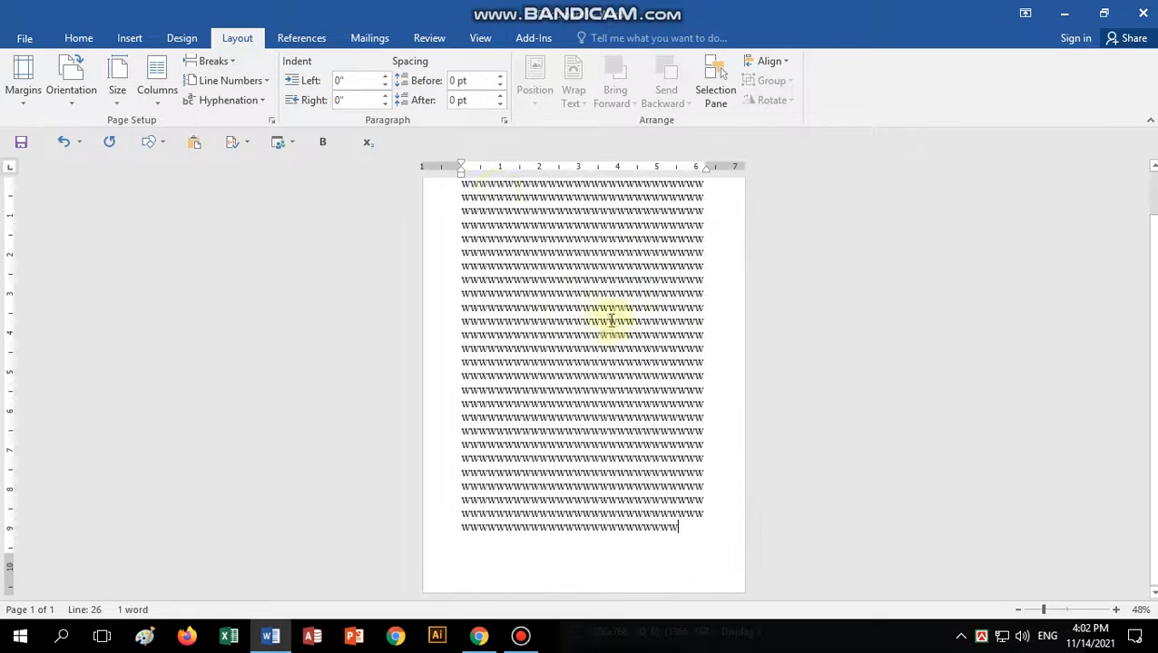
# Reselect Portrait, switch the page orientation to Landscape and set the paper size to Legal.
pyautogui.click(72, 100)
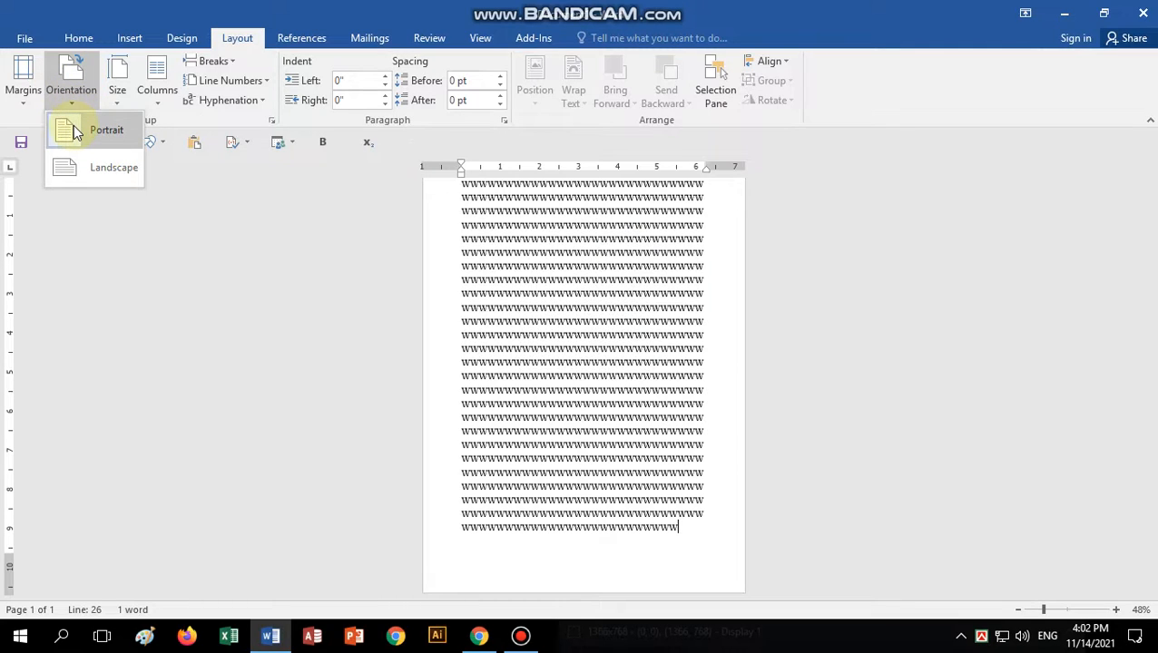
pyautogui.click(99, 131)
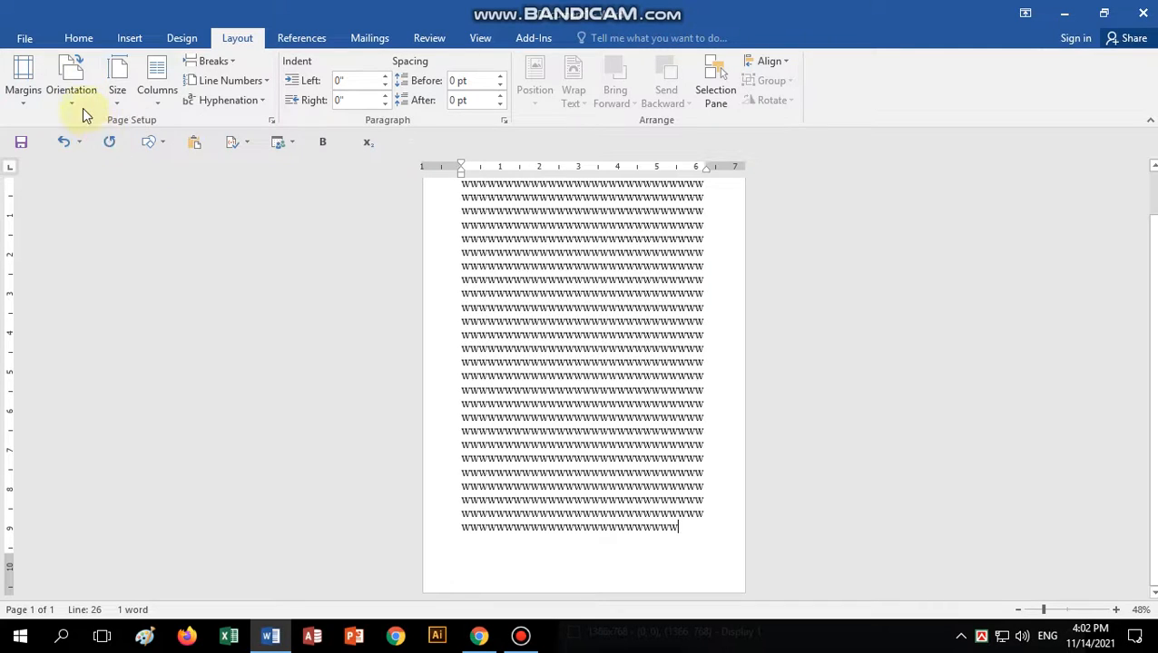
pyautogui.click(82, 108)
pyautogui.click(98, 170)
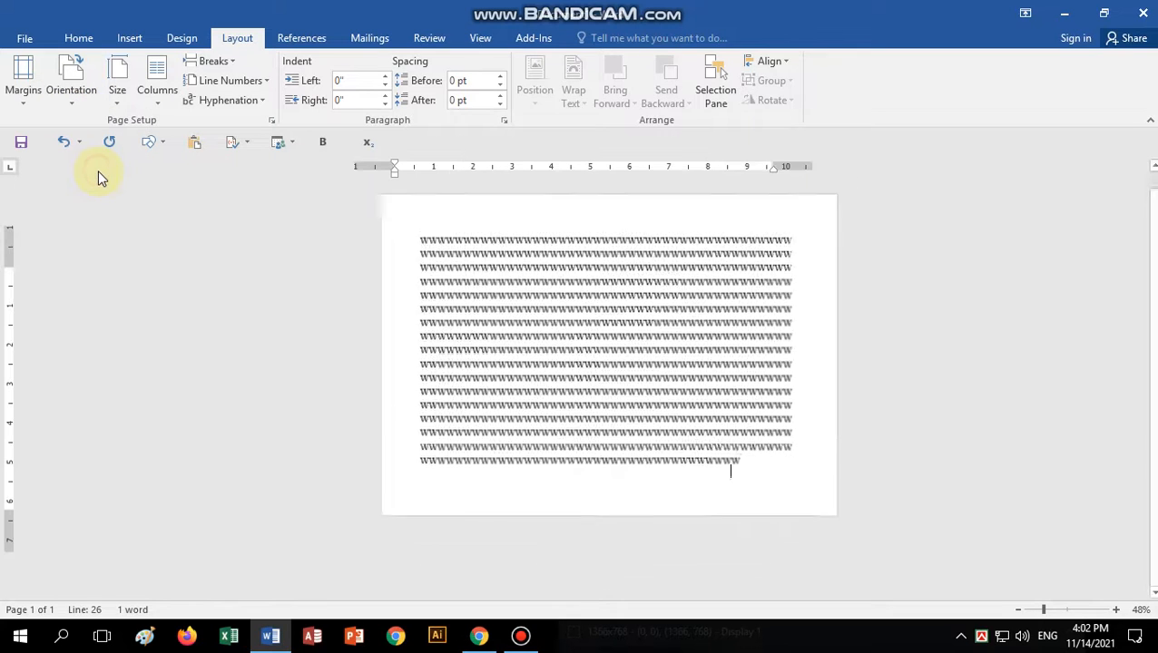
pyautogui.click(117, 95)
pyautogui.click(156, 176)
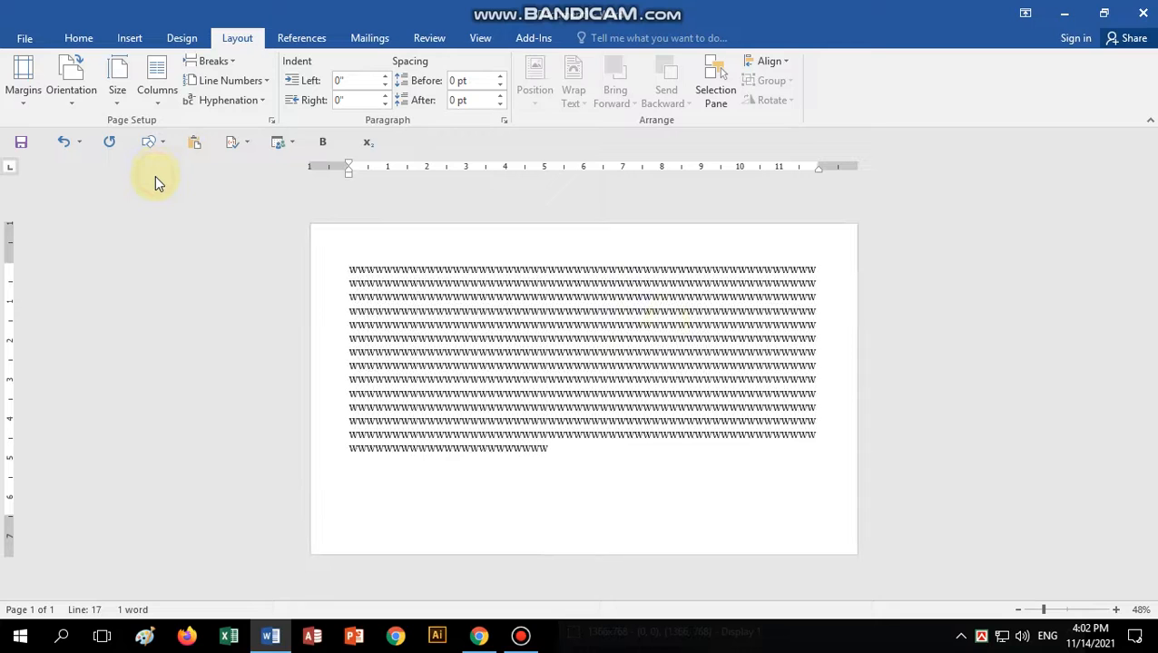
# Switch the page orientation back to Portrait.
pyautogui.click(72, 98)
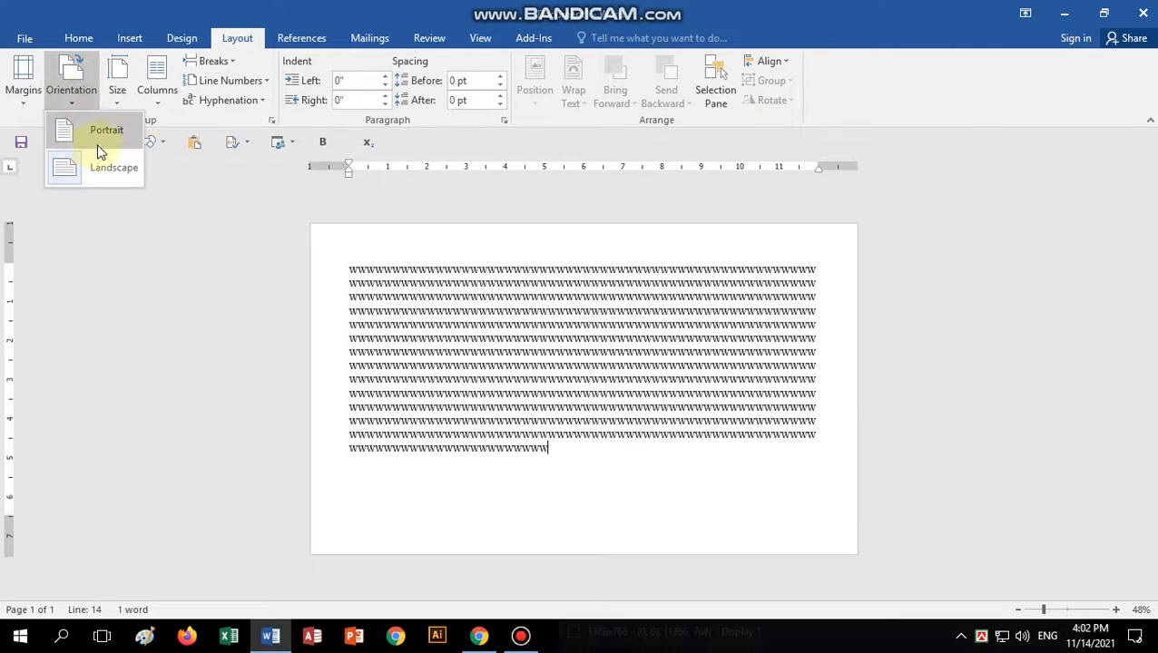
pyautogui.click(98, 131)
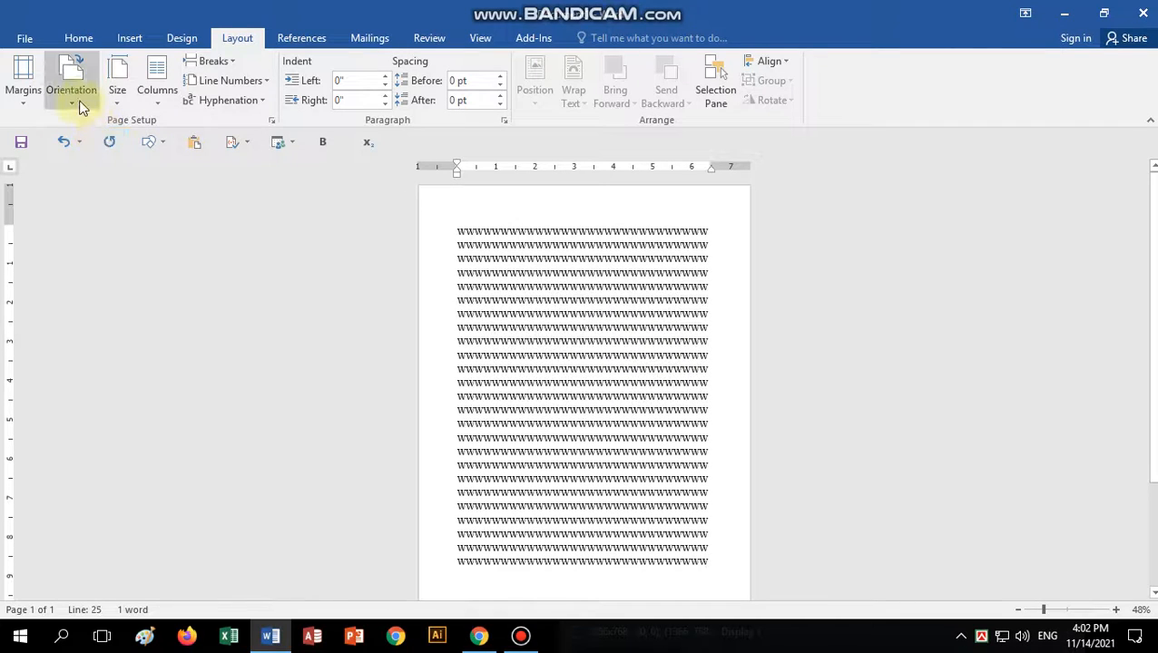
pyautogui.click(78, 101)
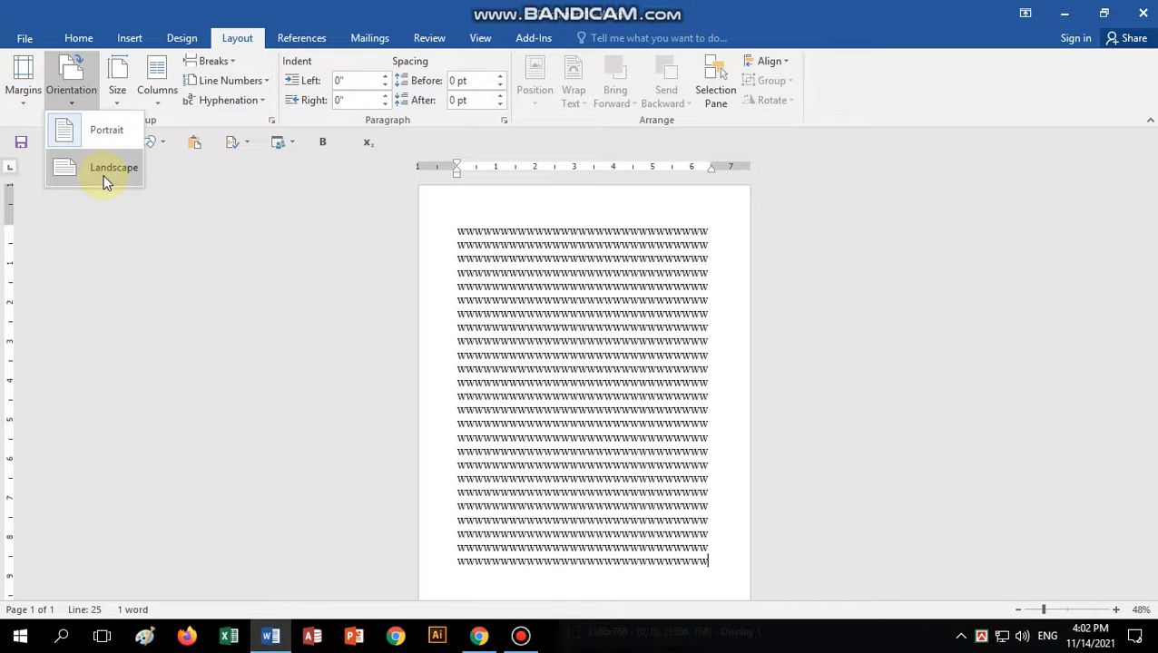
pyautogui.click(87, 130)
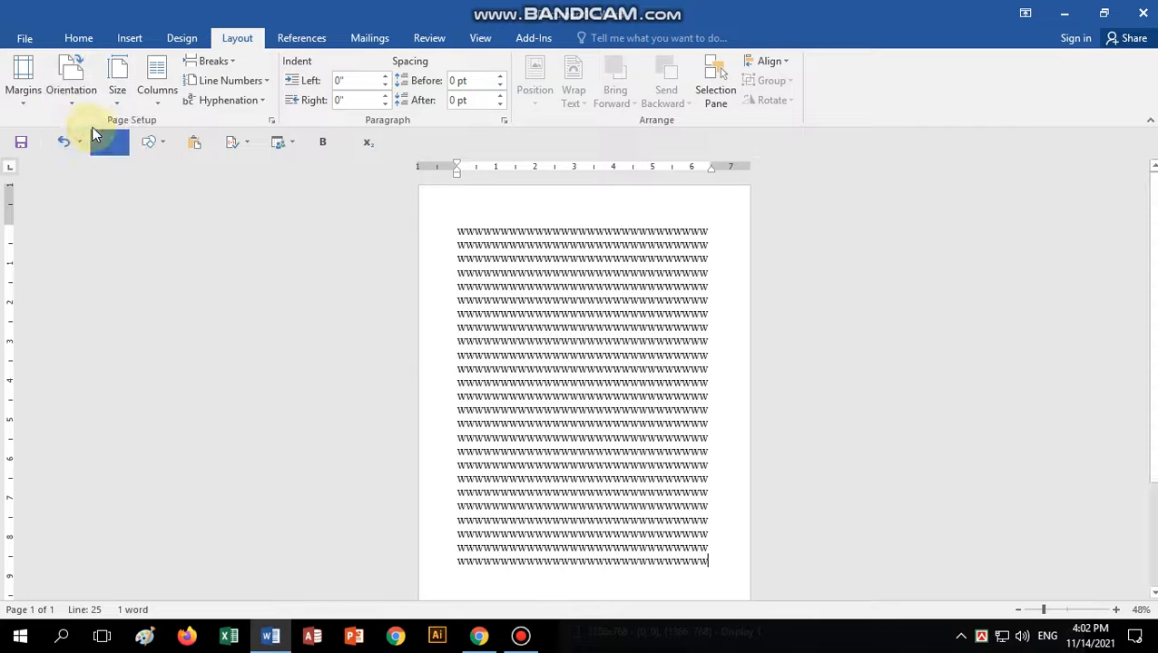
# Try the Letter and Legal paper sizes, and set the page to A4.
pyautogui.click(123, 107)
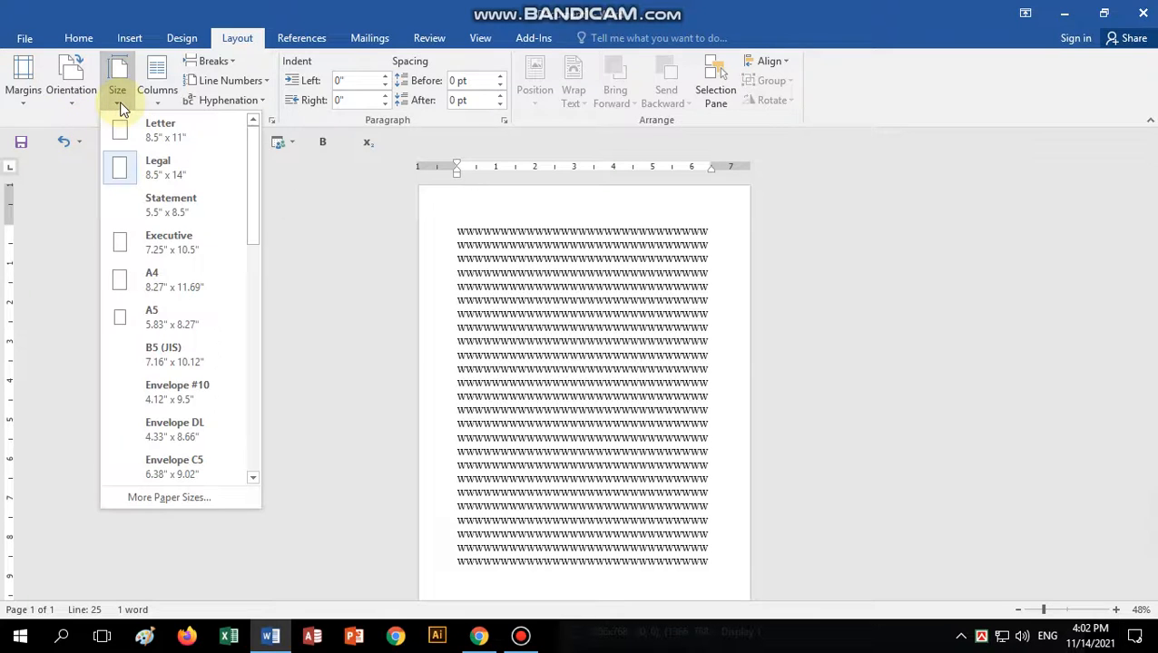
pyautogui.click(134, 131)
pyautogui.click(119, 105)
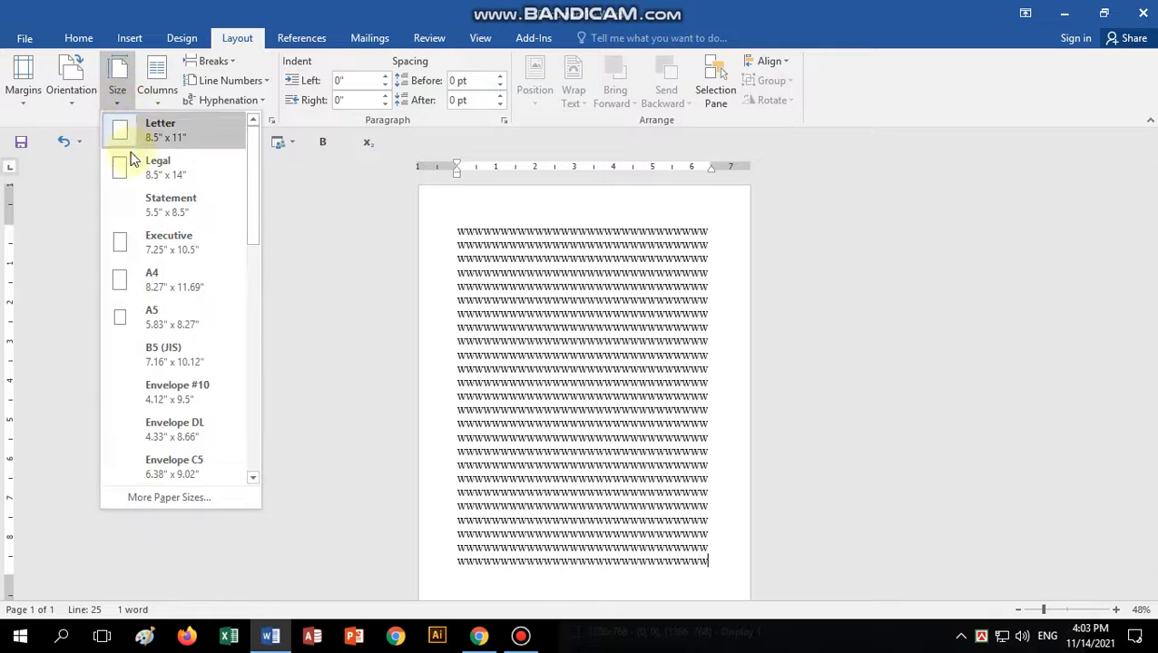
pyautogui.click(150, 182)
pyautogui.click(120, 105)
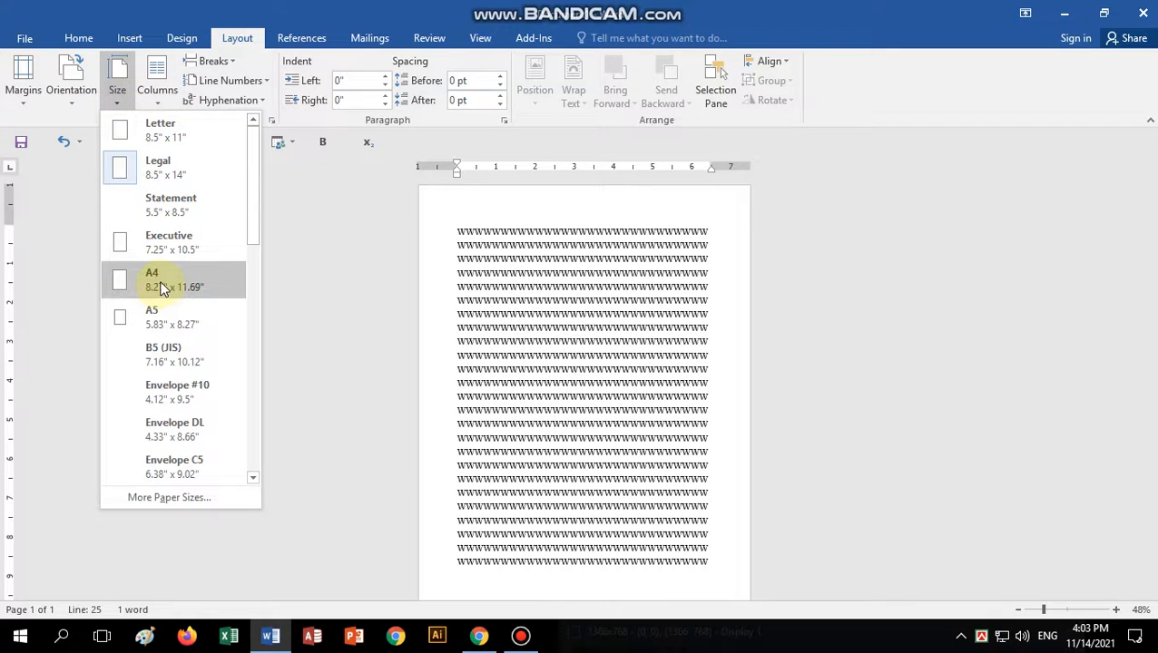
pyautogui.click(161, 288)
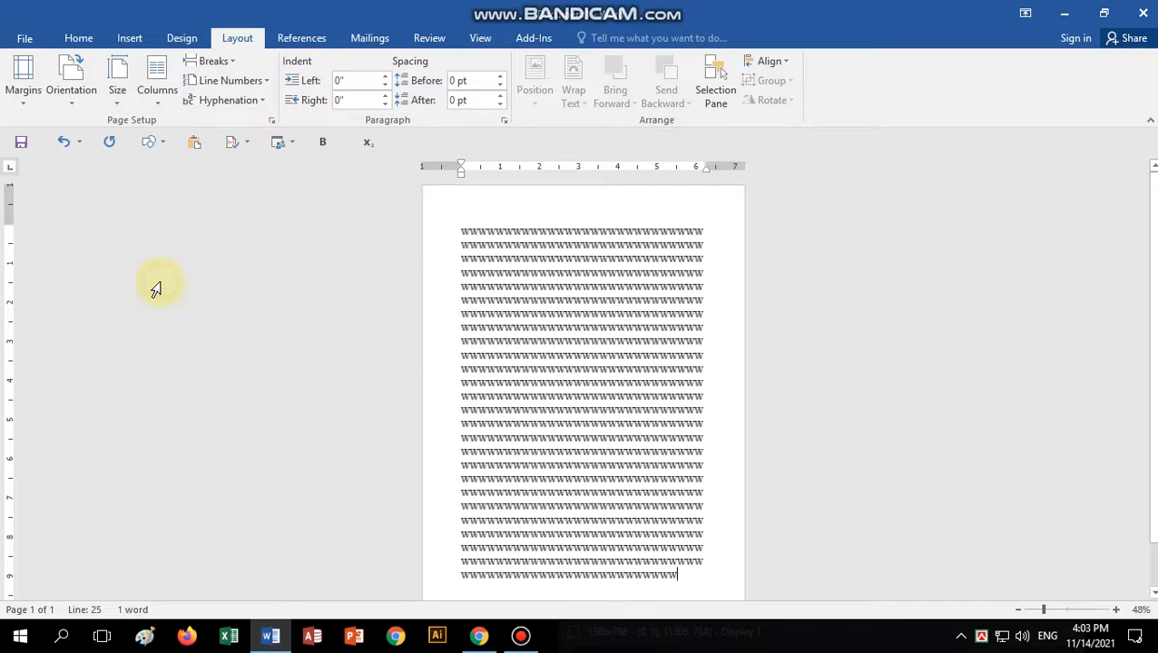
# Switch the paper size to Letter and back to A4.
pyautogui.click(124, 106)
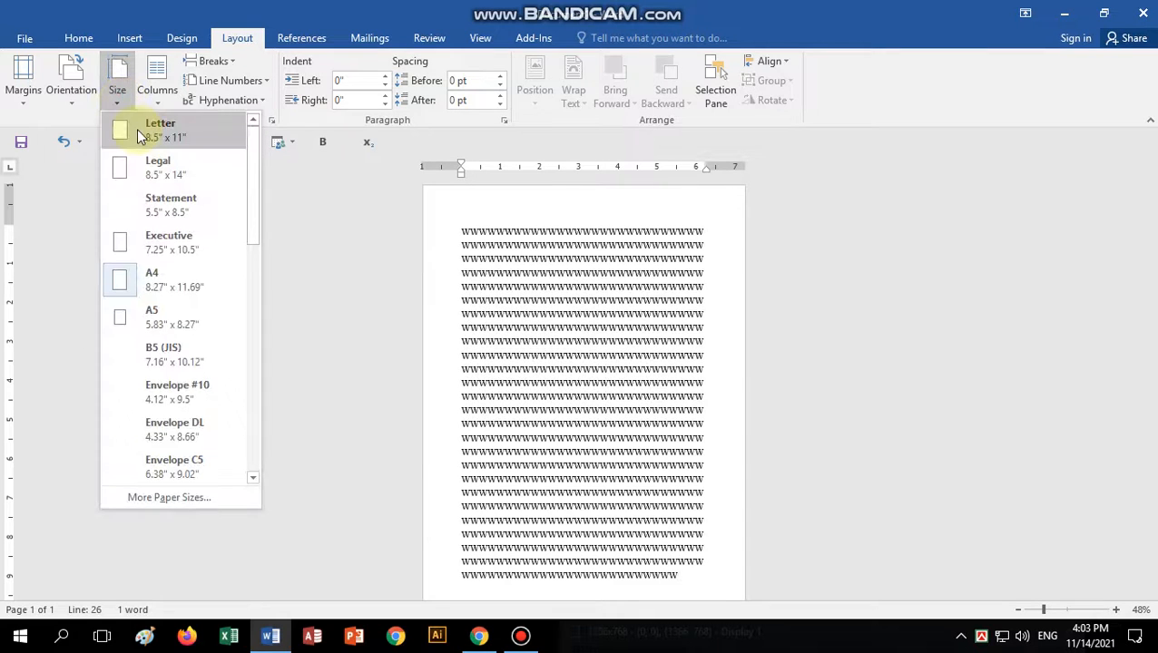
pyautogui.click(137, 129)
pyautogui.click(124, 106)
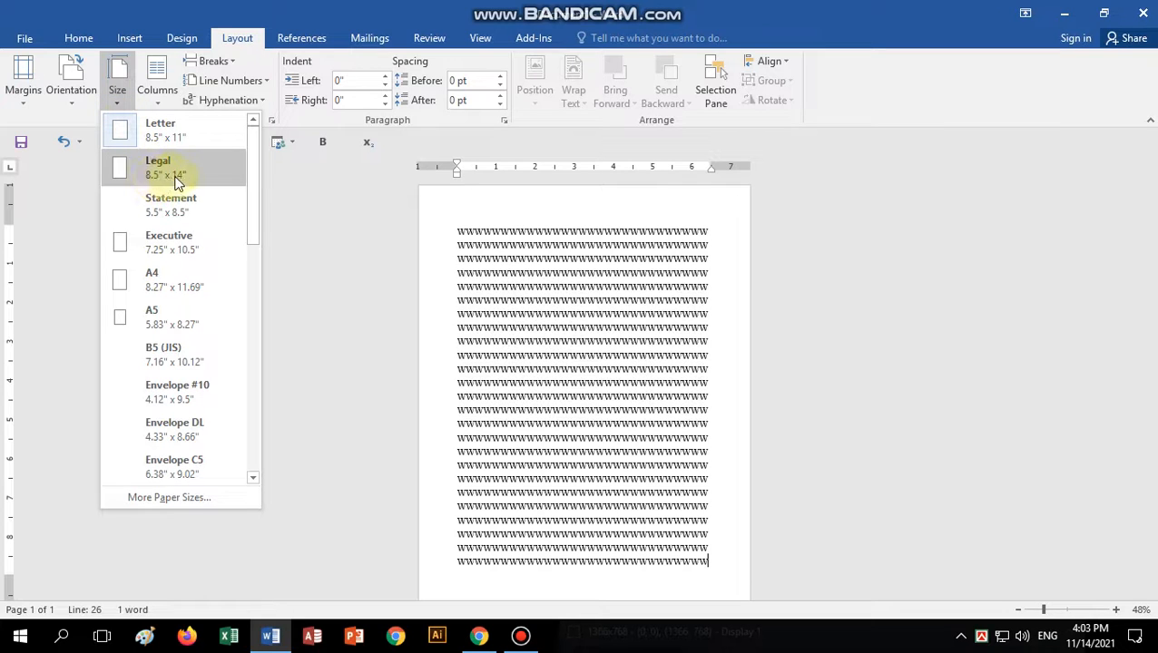
pyautogui.click(202, 292)
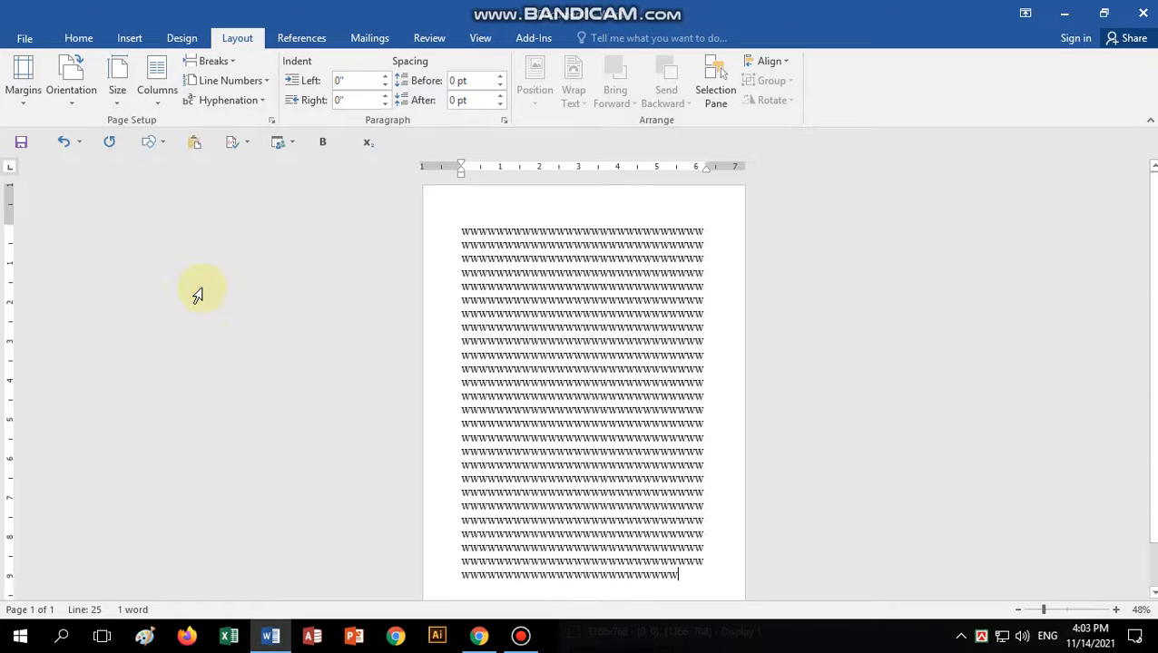
# Split the sample text into two columns and change the layout to three columns.
pyautogui.click(160, 103)
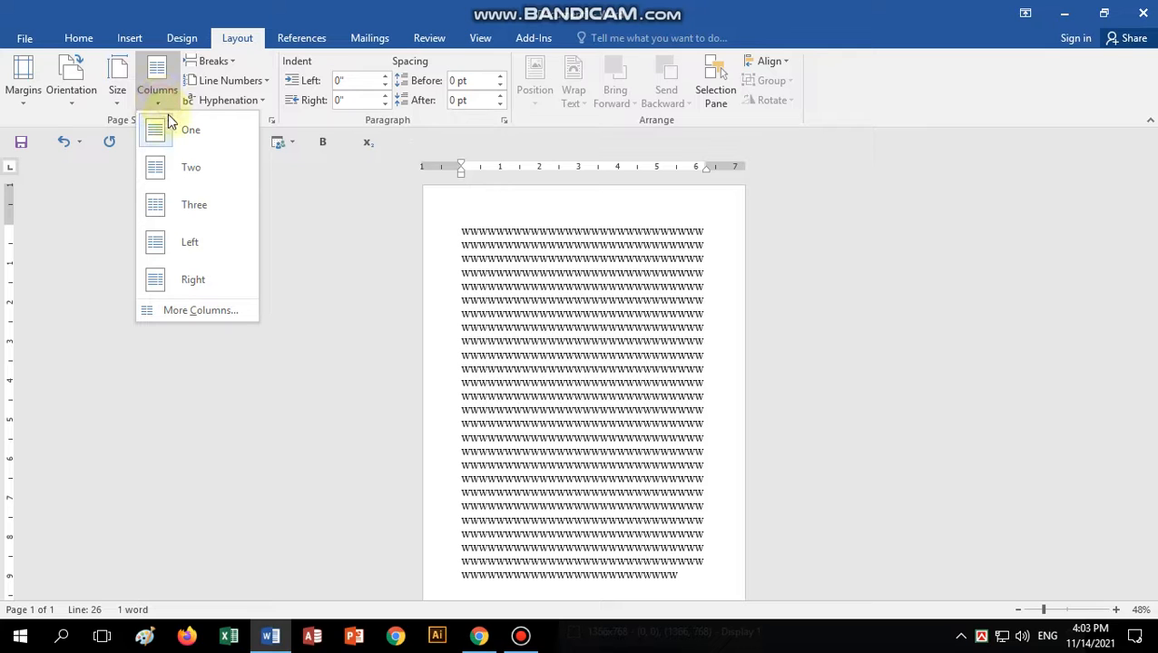
pyautogui.click(189, 180)
pyautogui.scroll(2, 543, 342)
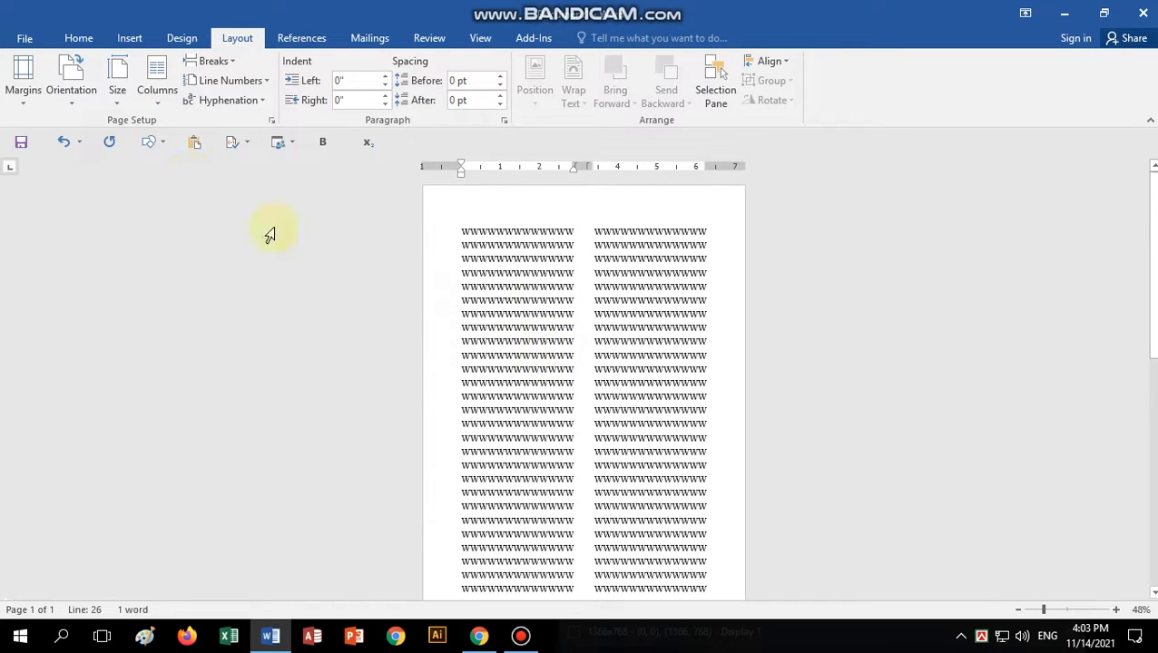
pyautogui.click(157, 100)
pyautogui.click(187, 216)
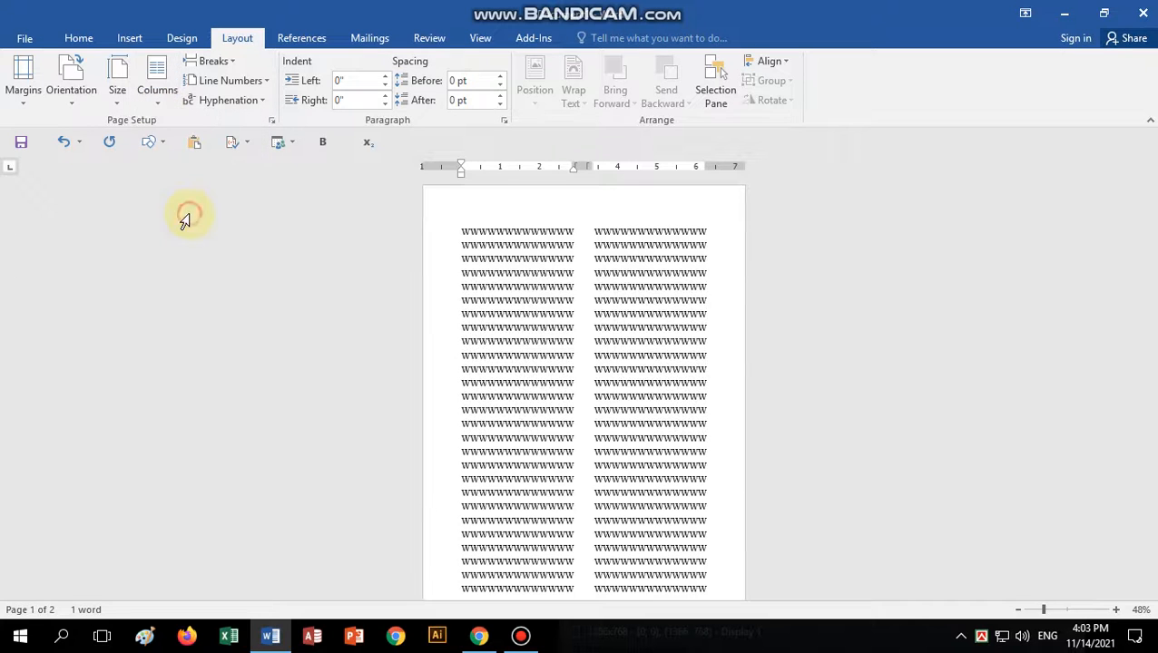
pyautogui.scroll(5, 185, 258)
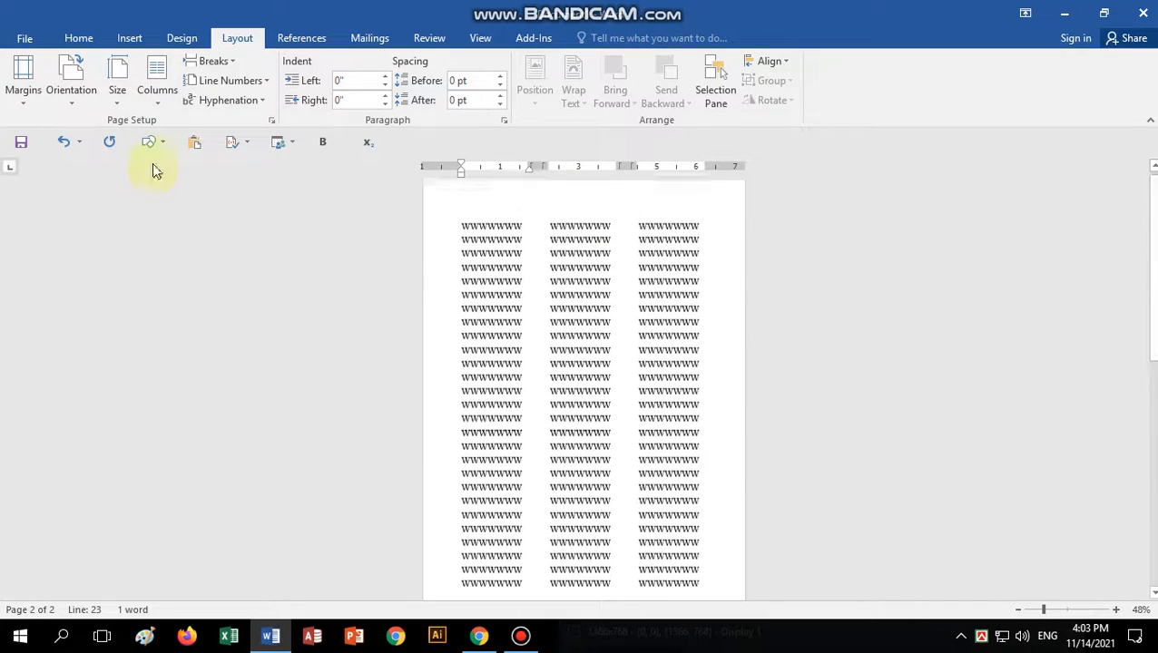
# Set the number of columns to 8 with equal column width for the whole document.
pyautogui.click(154, 95)
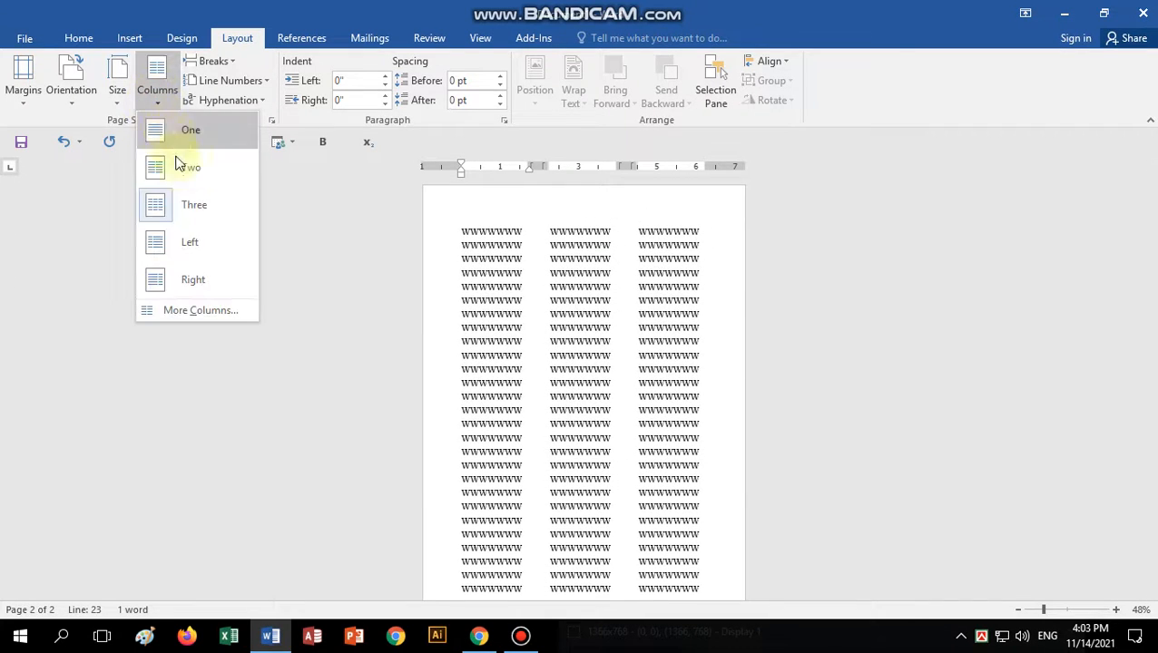
pyautogui.click(195, 312)
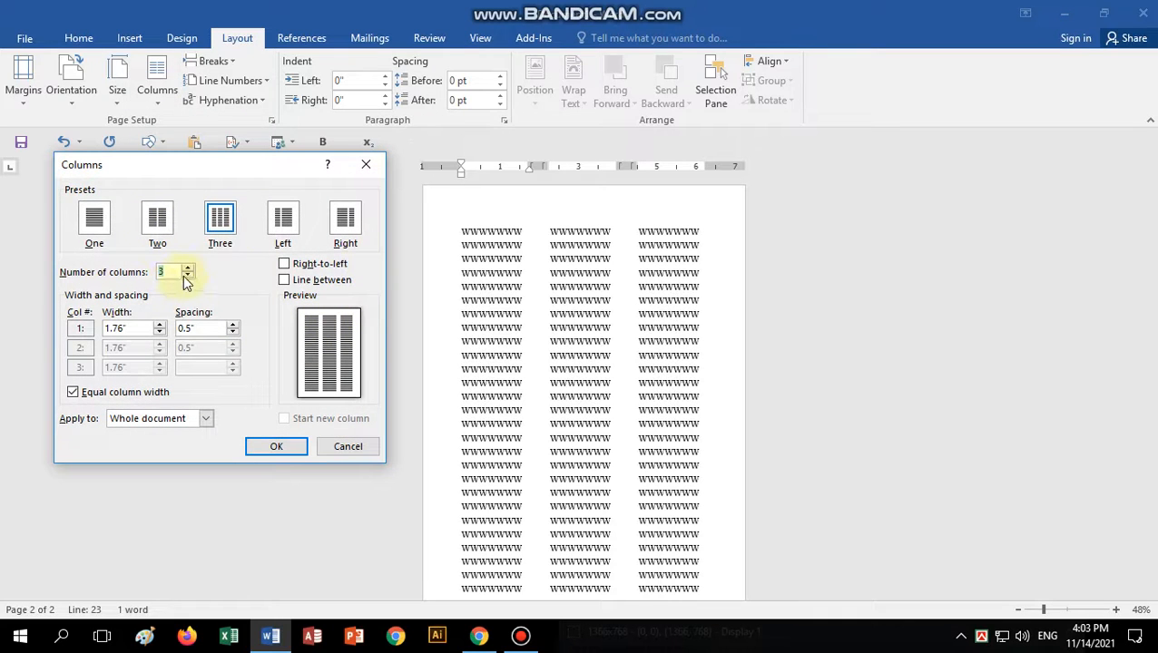
pyautogui.click(189, 269)
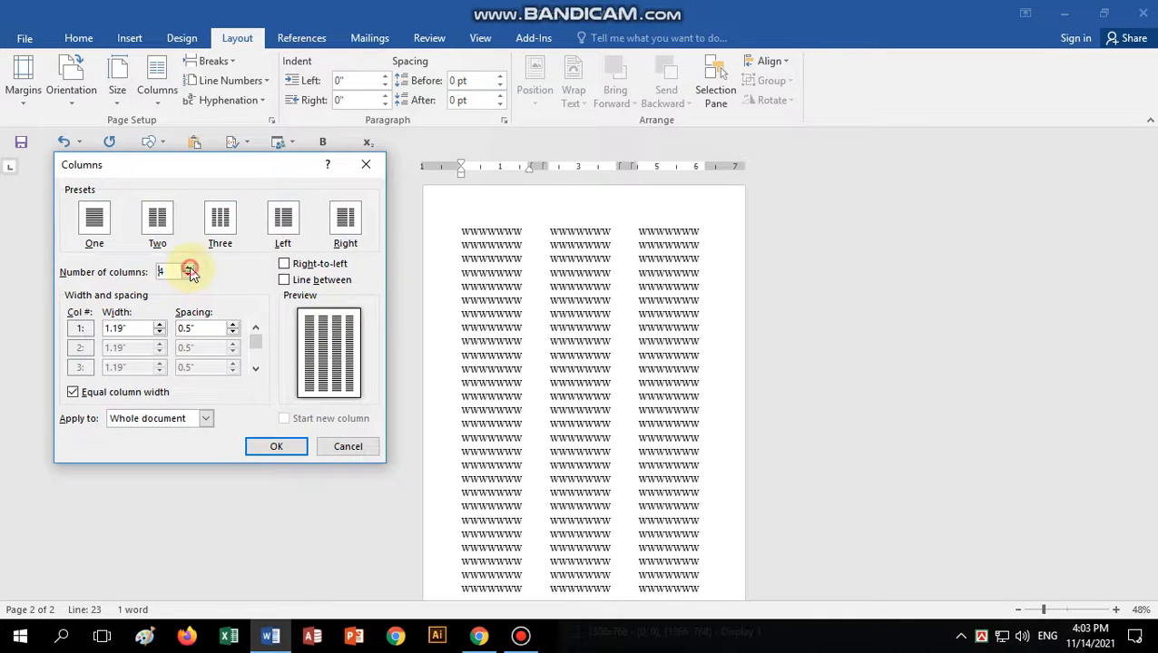
pyautogui.click(188, 270)
pyautogui.click(189, 270)
pyautogui.click(188, 269)
pyautogui.click(188, 270)
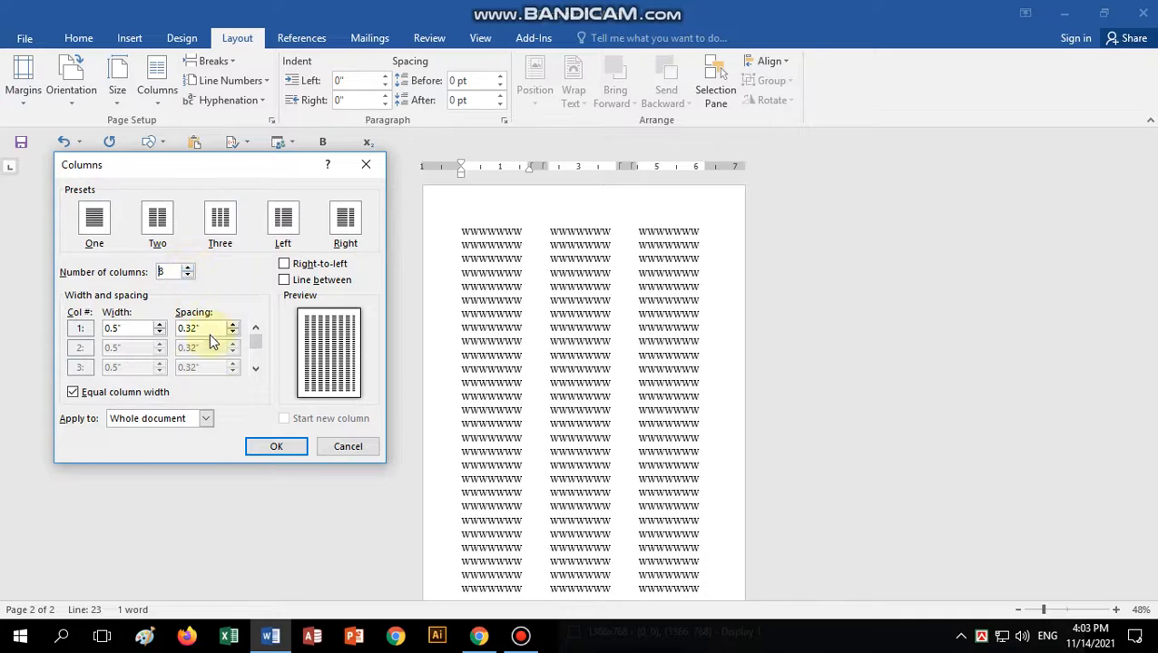
pyautogui.click(275, 446)
pyautogui.scroll(5, 537, 361)
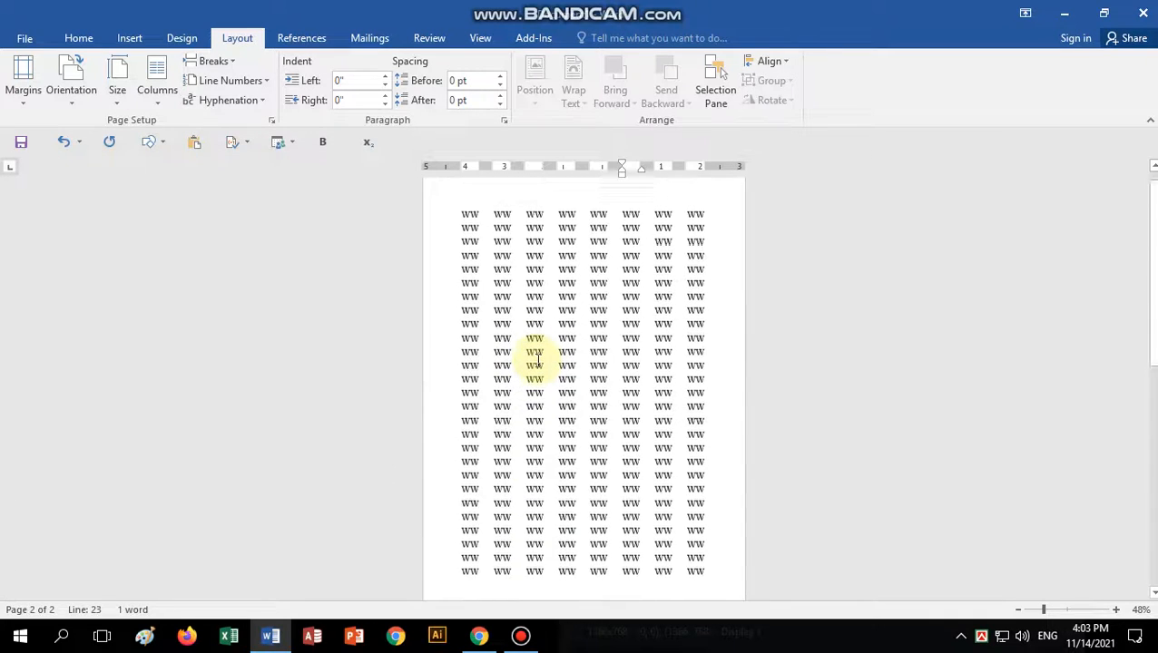
# Return the text to one column and apply the Left column layout.
pyautogui.click(157, 91)
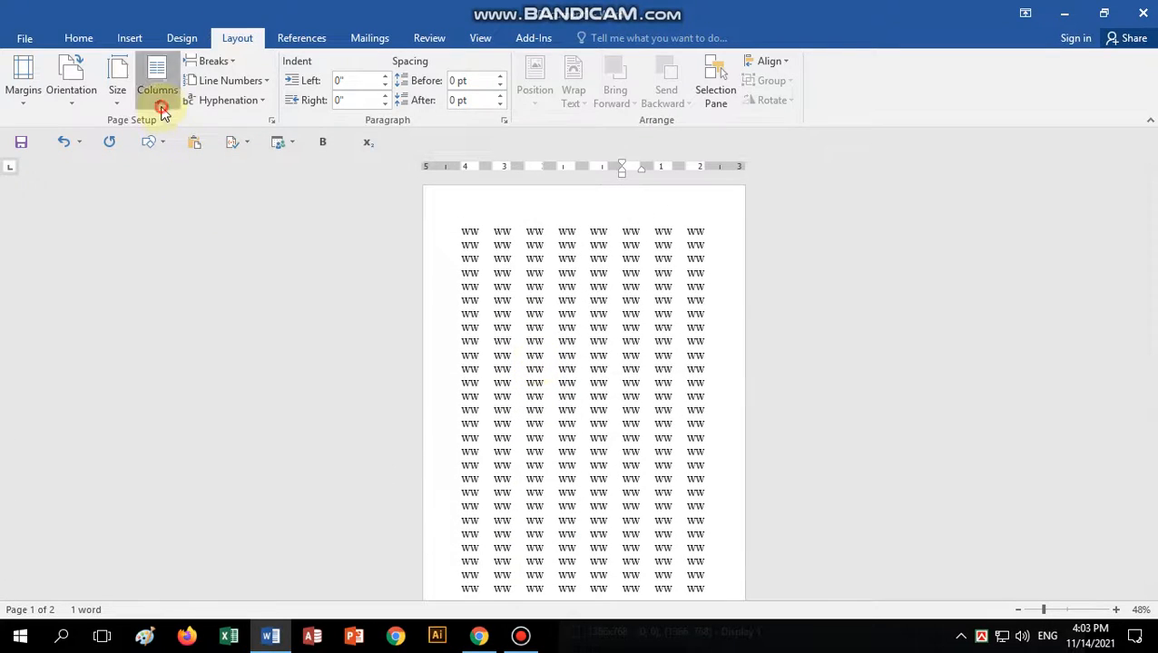
pyautogui.click(168, 132)
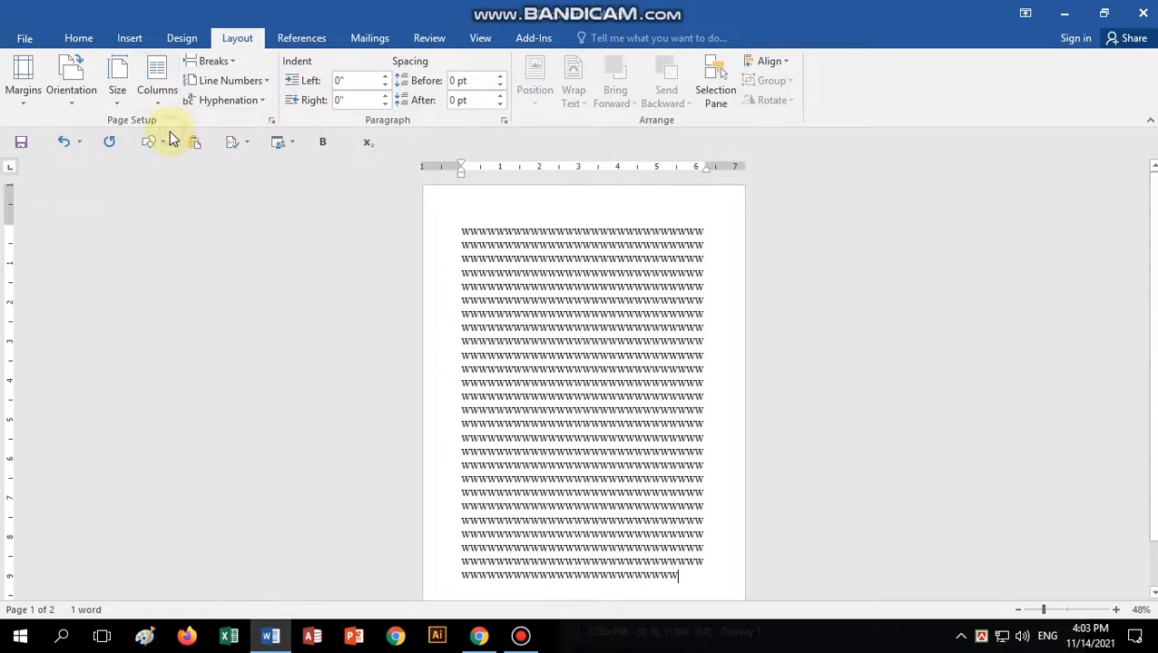
pyautogui.click(162, 105)
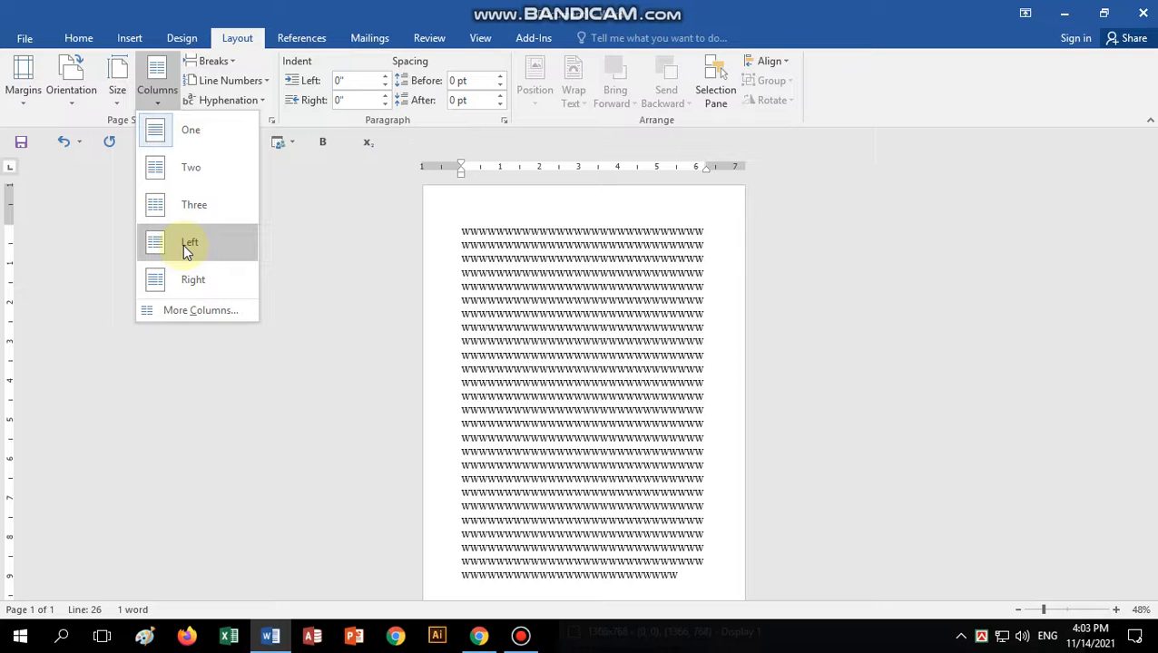
pyautogui.click(182, 244)
pyautogui.scroll(4, 681, 331)
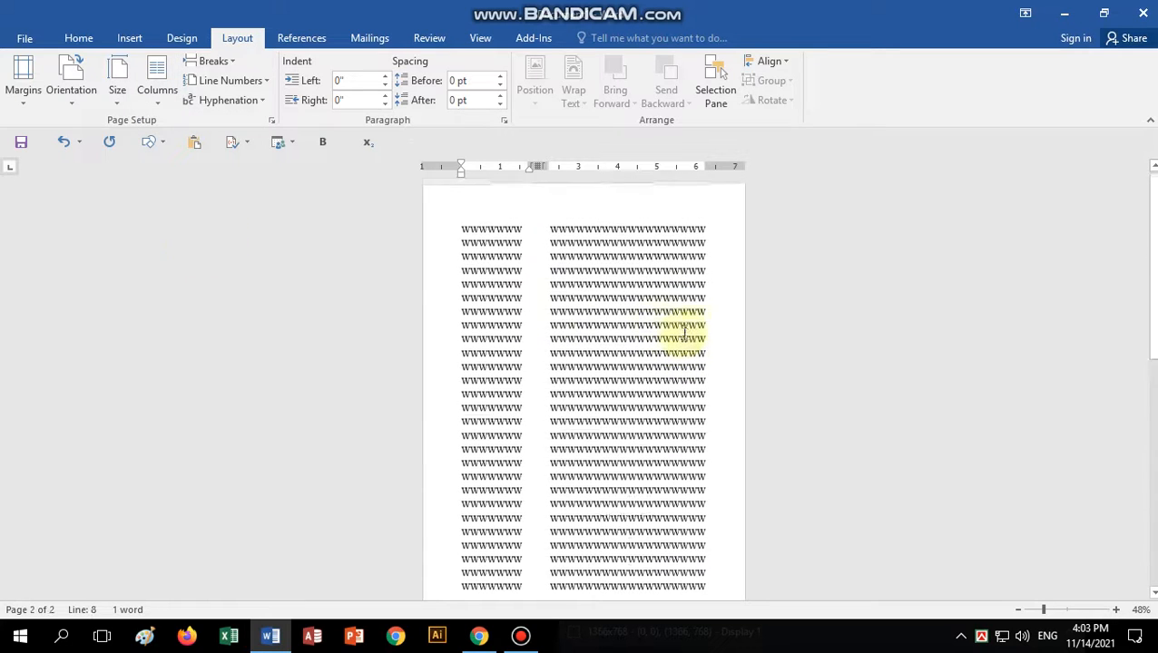
# Apply the Right column preset to the whole document.
pyautogui.click(165, 105)
pyautogui.click(194, 309)
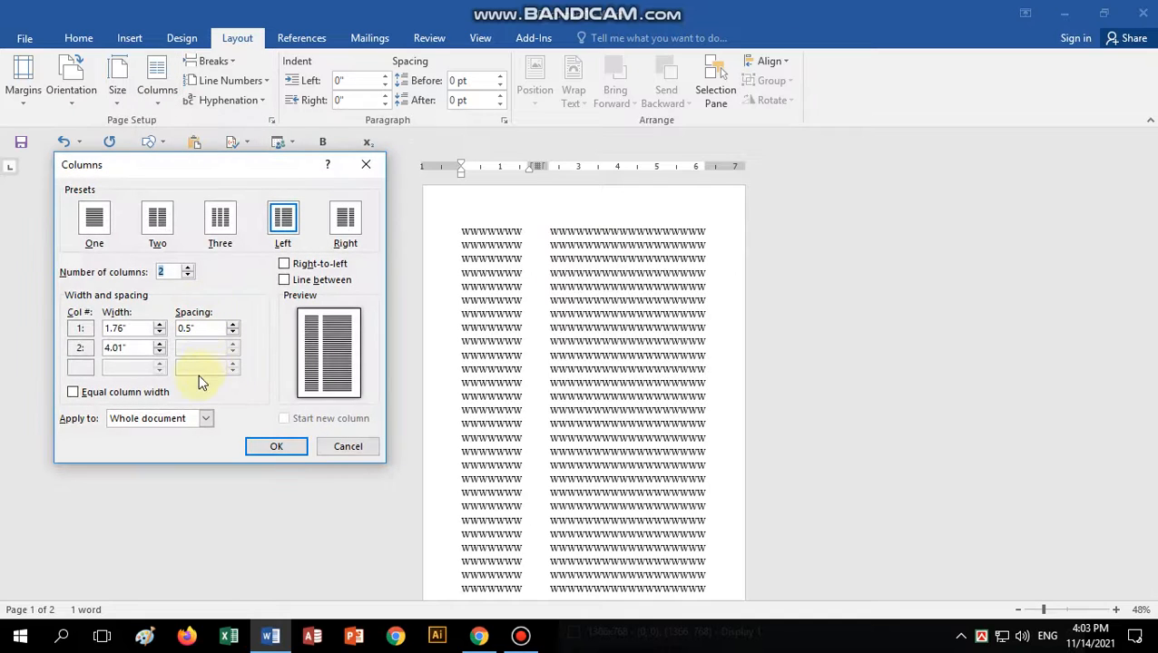
pyautogui.click(344, 220)
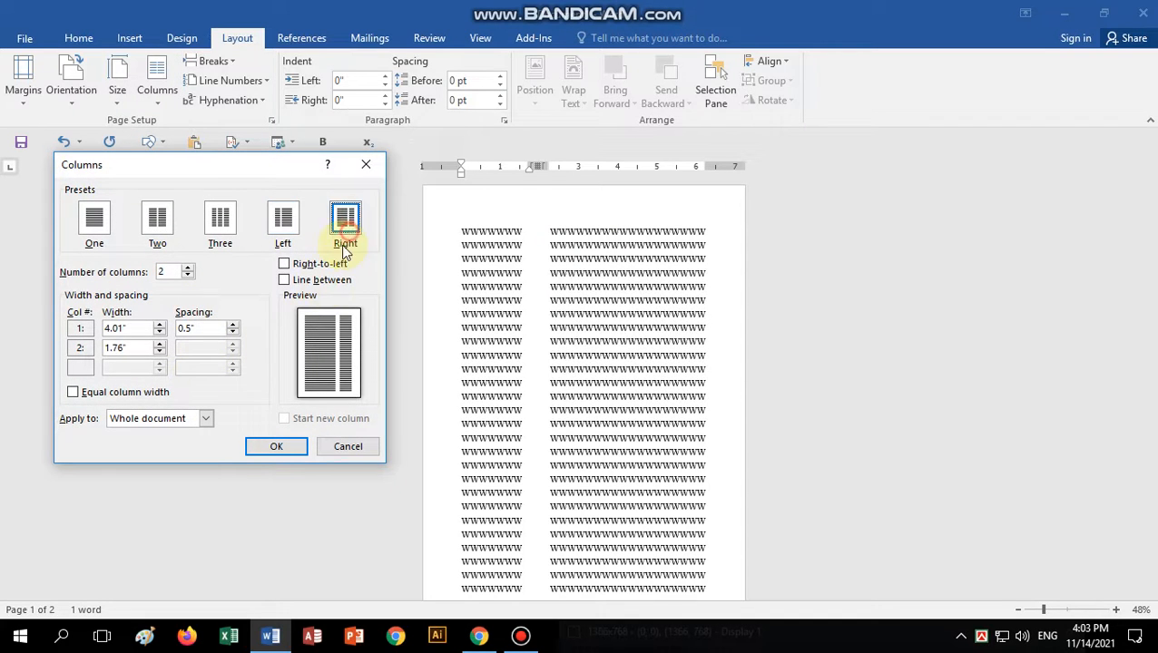
pyautogui.click(276, 446)
pyautogui.scroll(3, 608, 277)
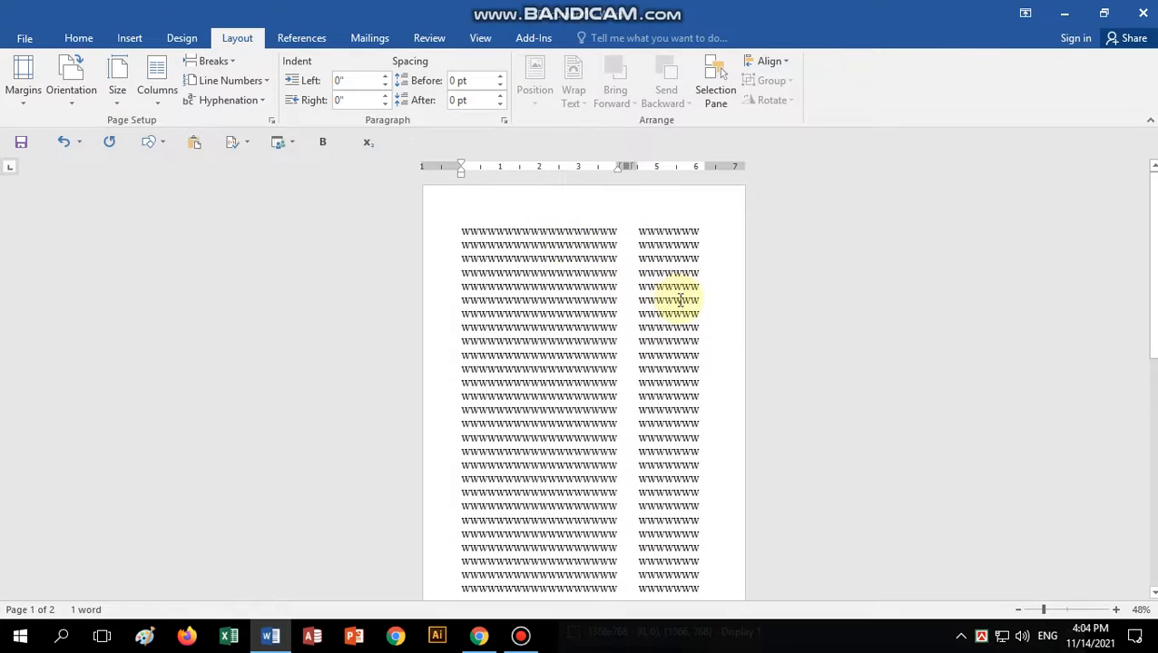
pyautogui.keyDown('ctrl'); pyautogui.scroll(5, 680, 299); pyautogui.keyUp('ctrl')
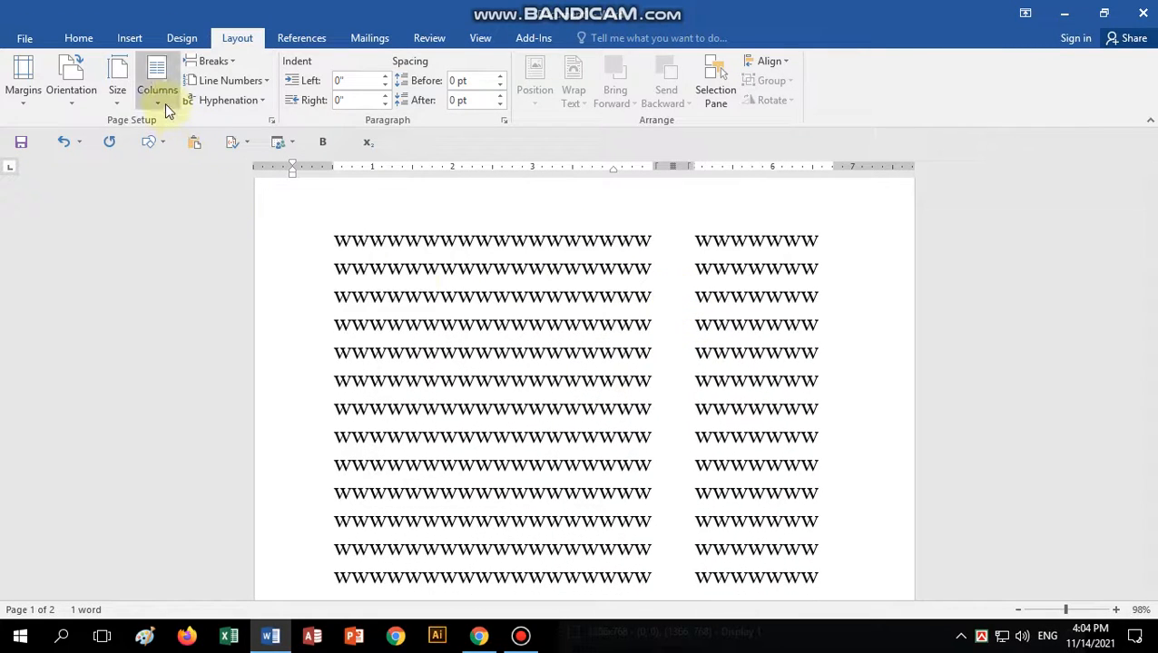
# Set the sample text back to a single column.
pyautogui.click(167, 110)
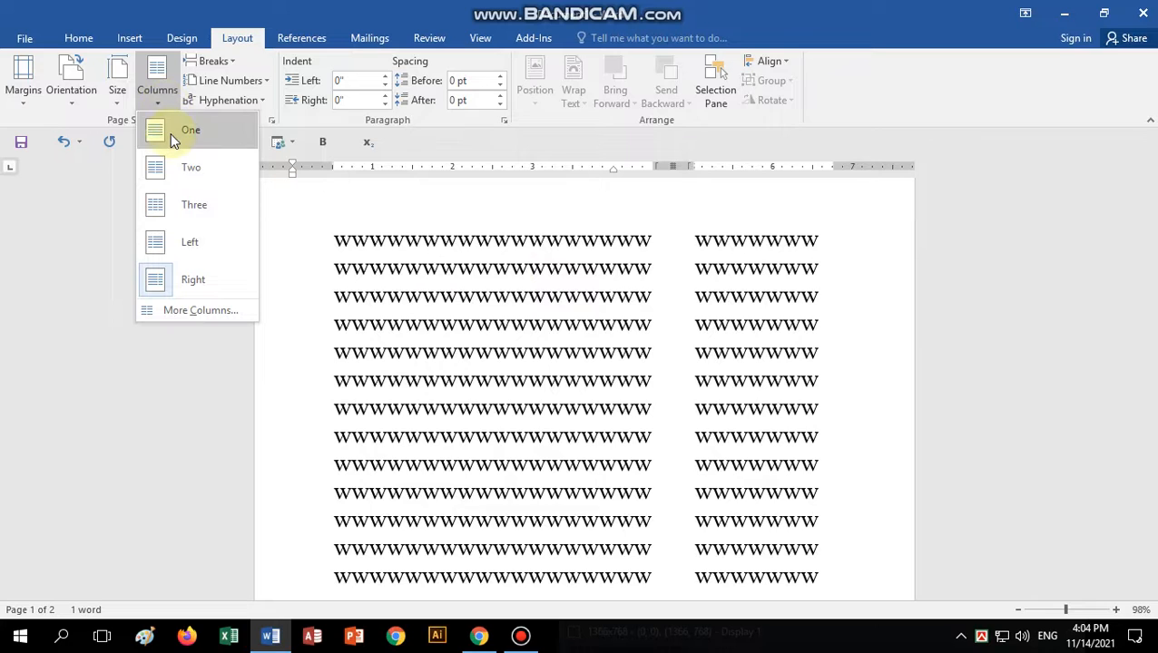
pyautogui.click(170, 133)
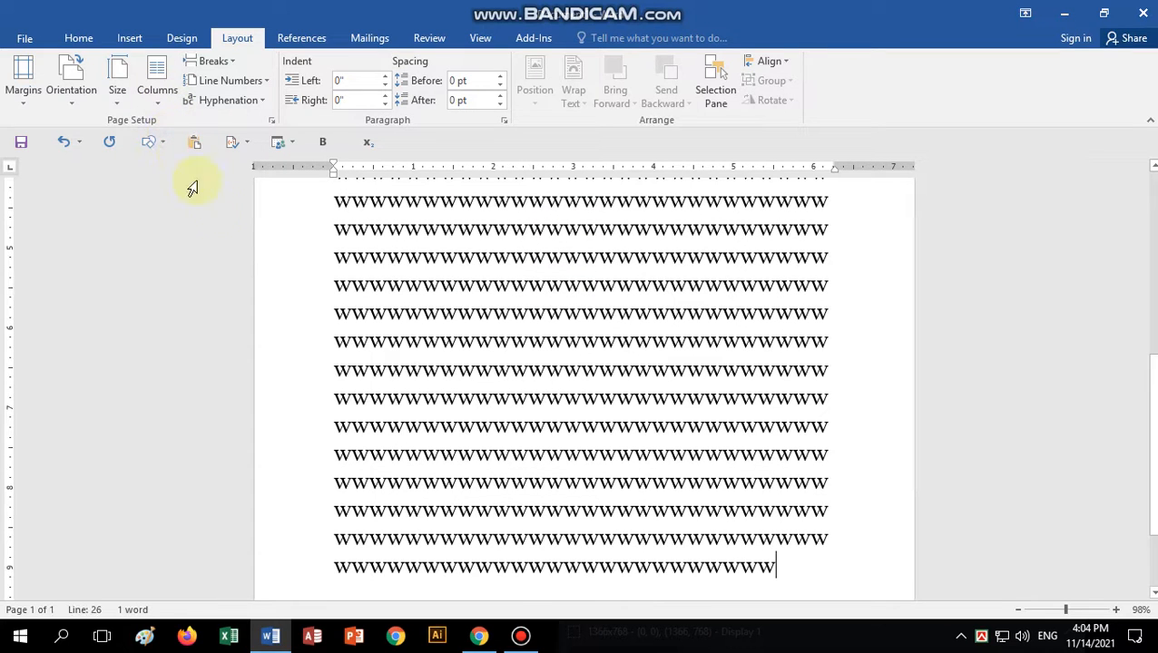
pyautogui.scroll(4, 140, 236)
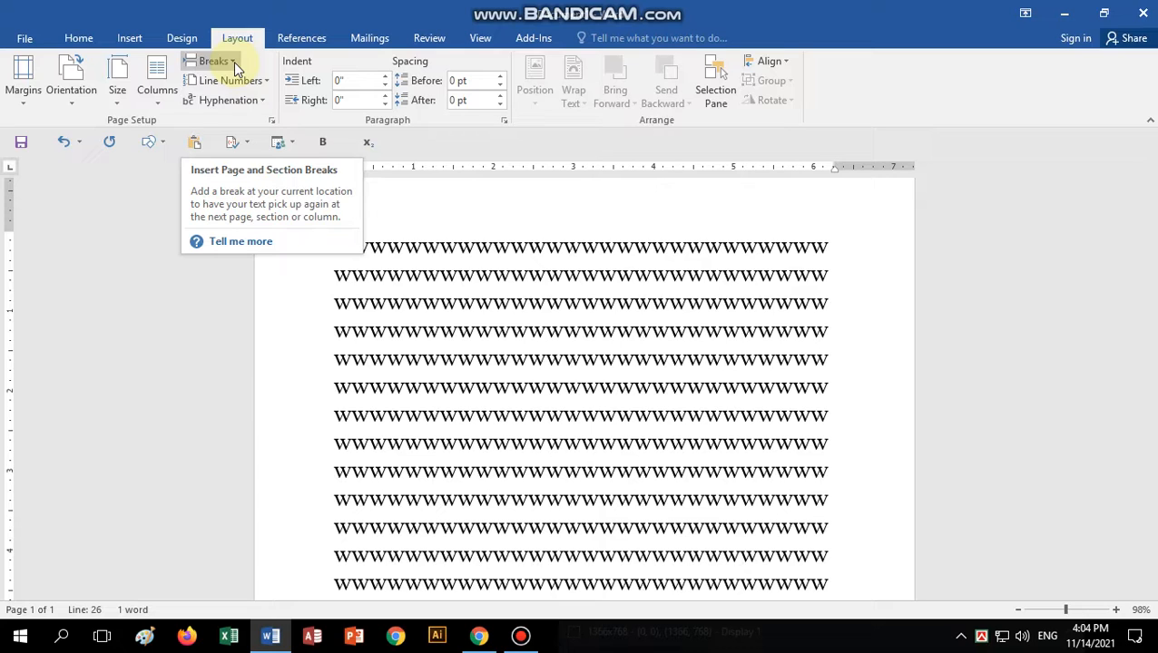
# Insert a page break before the first line of the sample text.
pyautogui.click(232, 63)
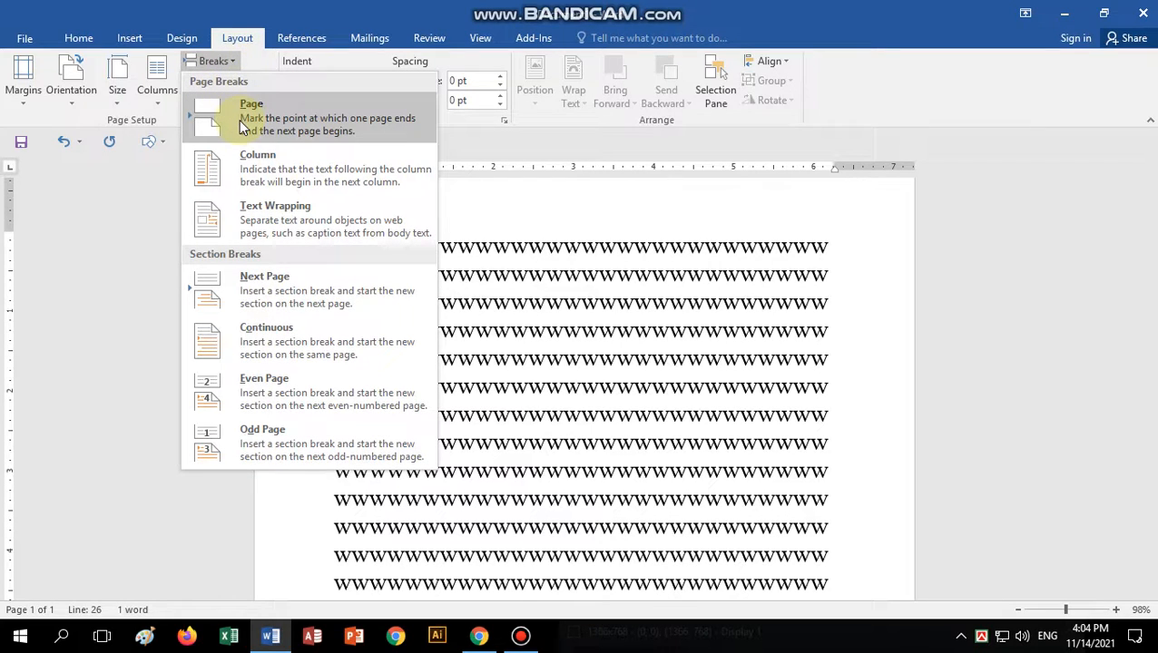
pyautogui.click(591, 286)
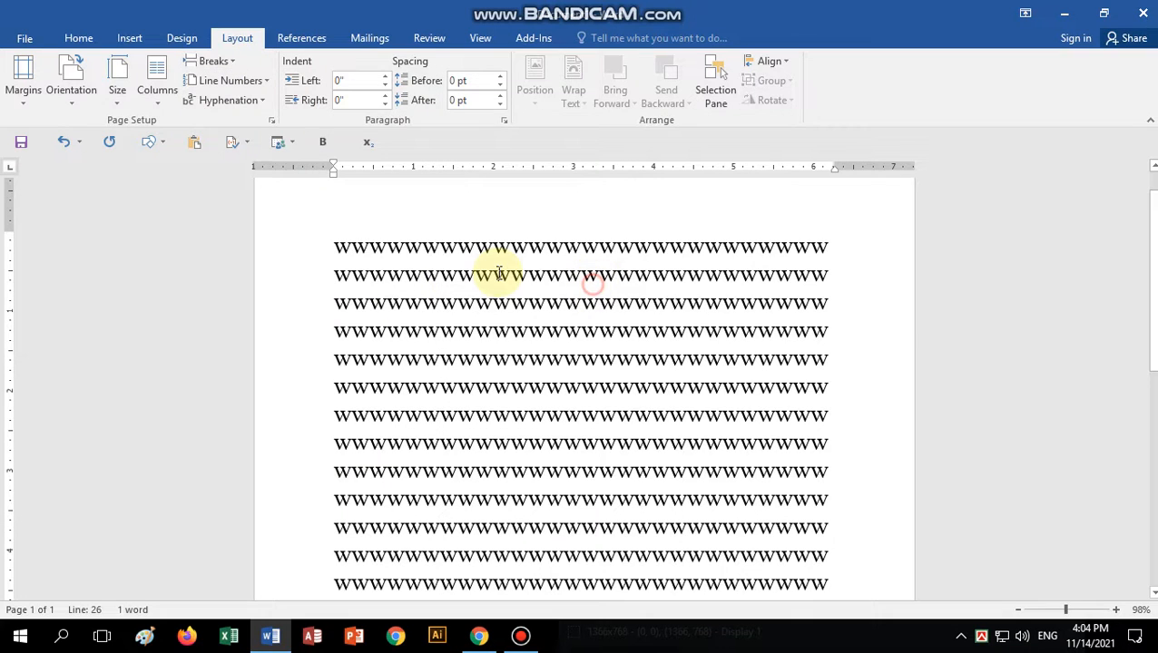
pyautogui.click(335, 247)
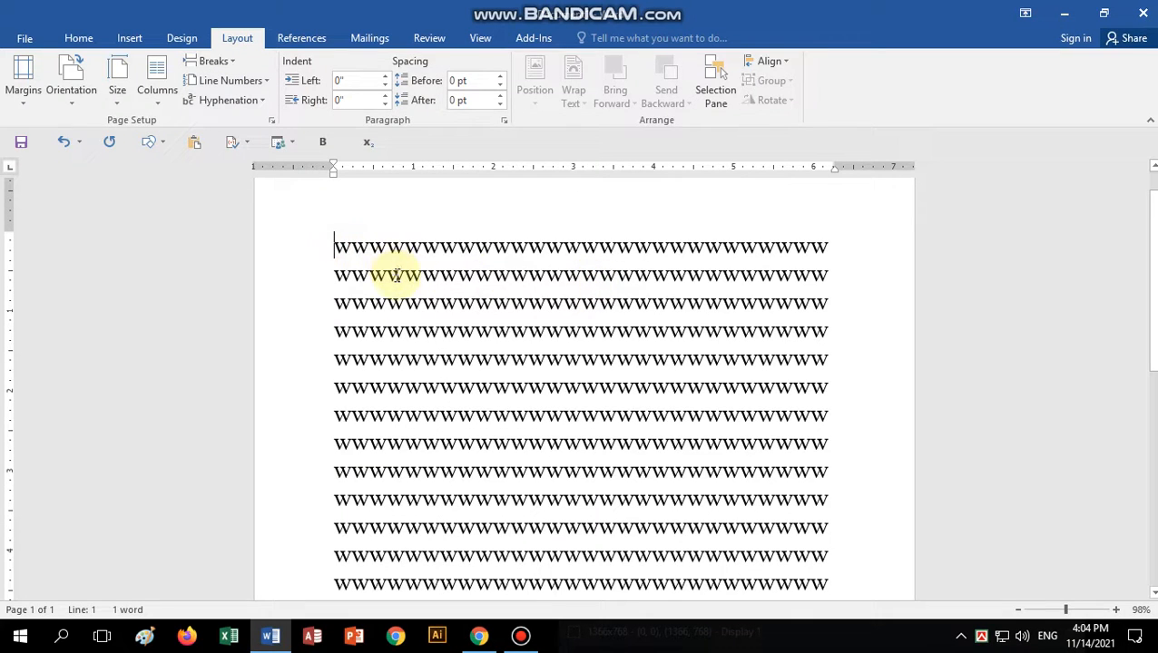
pyautogui.click(234, 61)
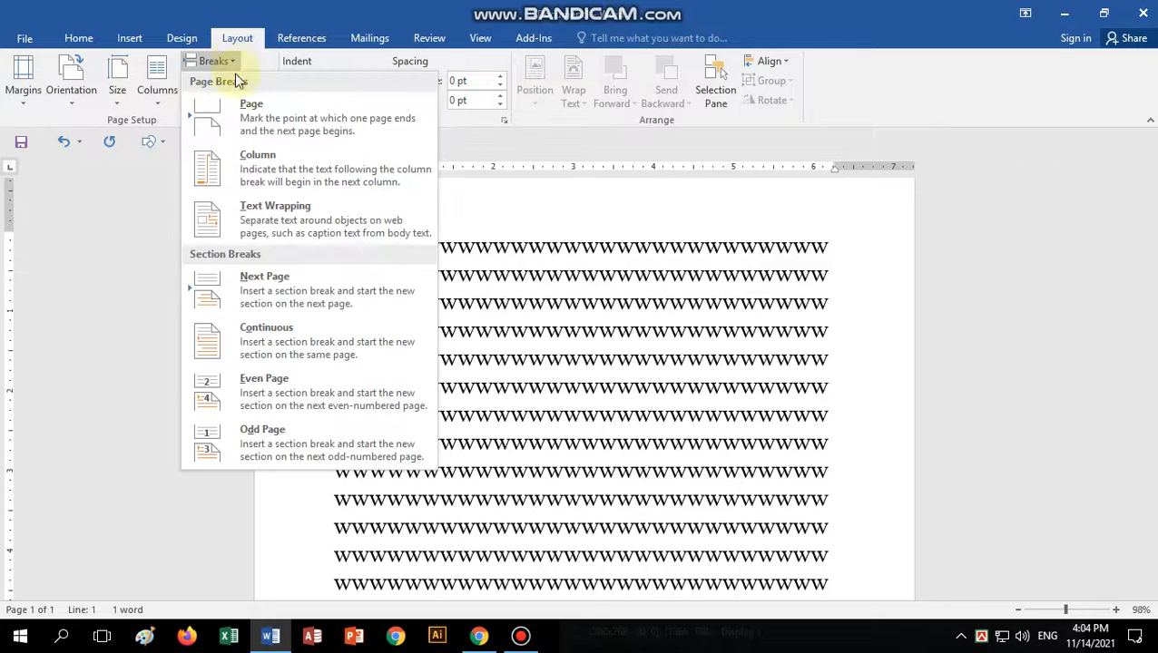
pyautogui.click(227, 120)
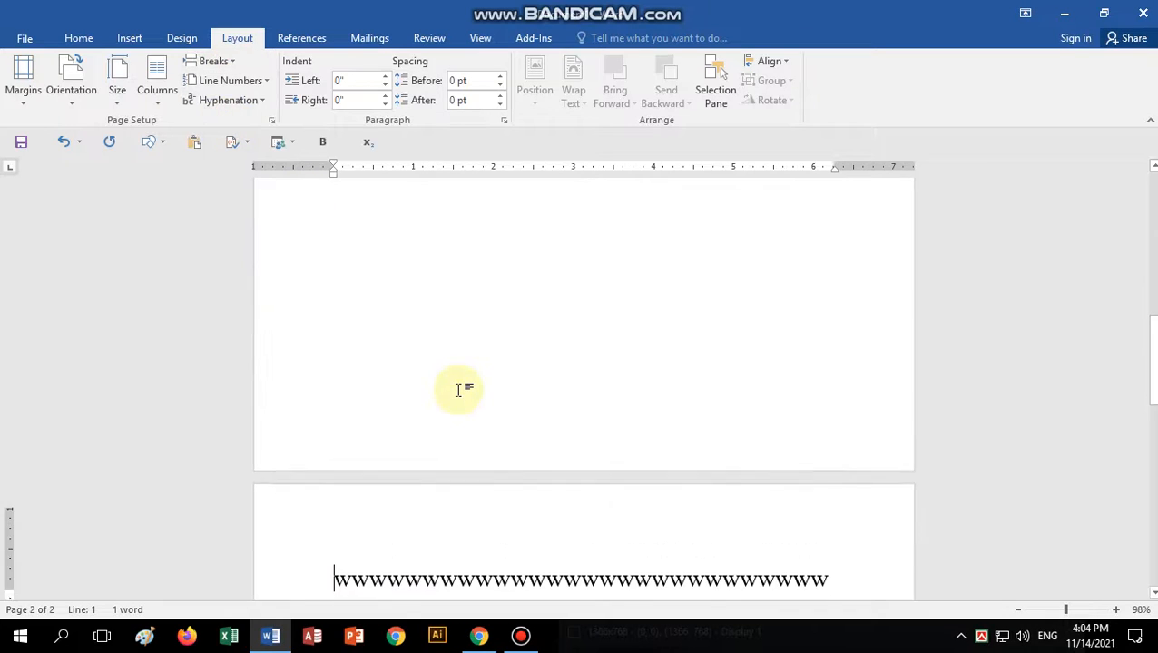
pyautogui.scroll(5, 458, 390)
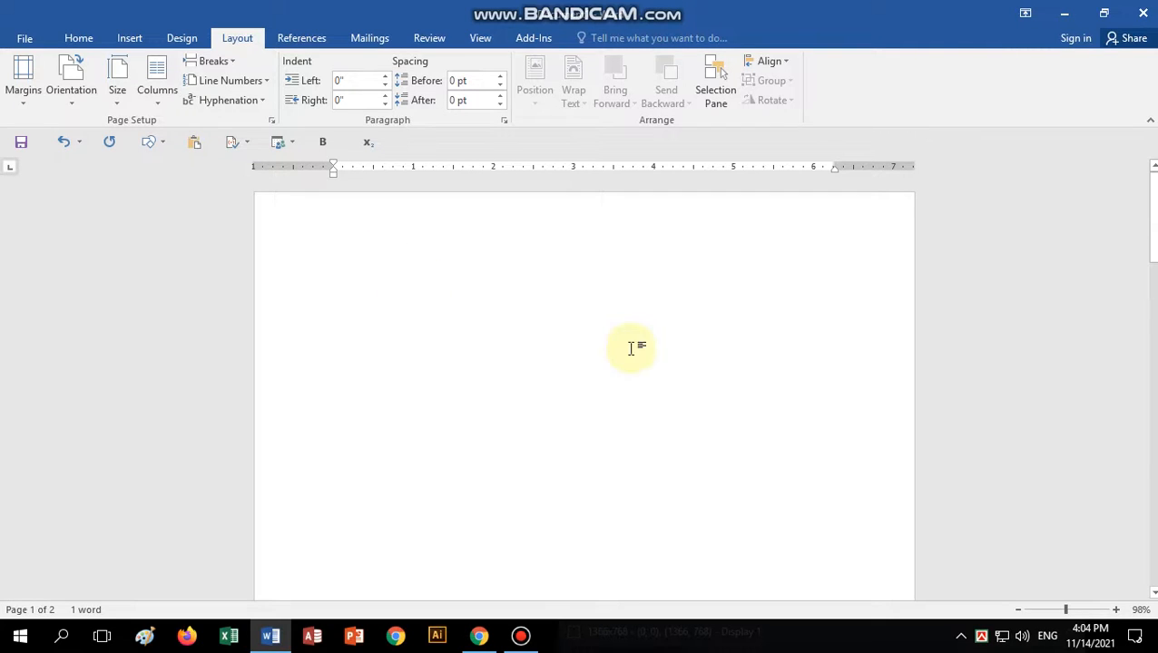
pyautogui.scroll(-6, 558, 399)
pyautogui.scroll(6, 550, 431)
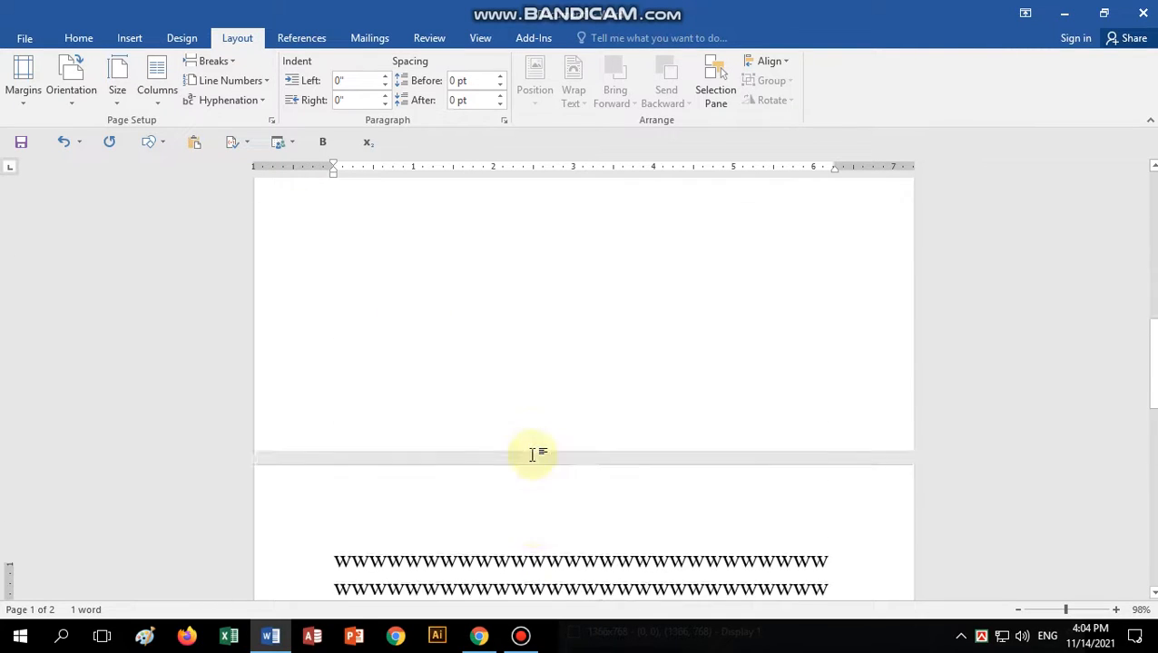
# Enter a short separate line reading "wwww" ahead of the sample text.
pyautogui.click(520, 235)
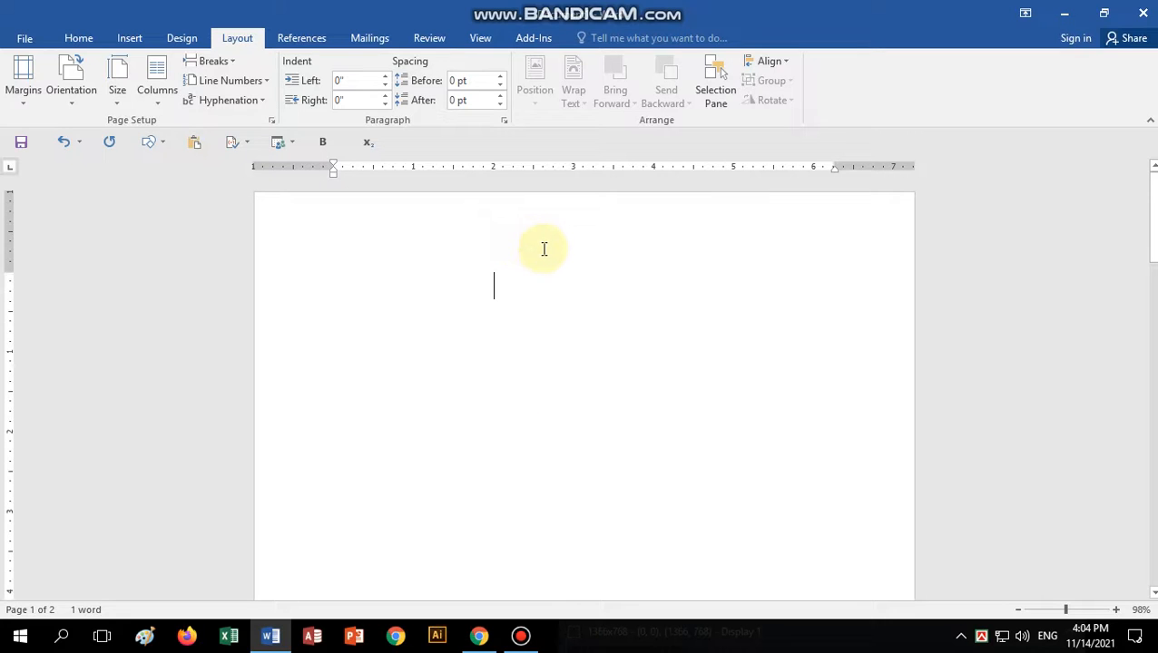
pyautogui.write('www')
pyautogui.scroll(5, 552, 250)
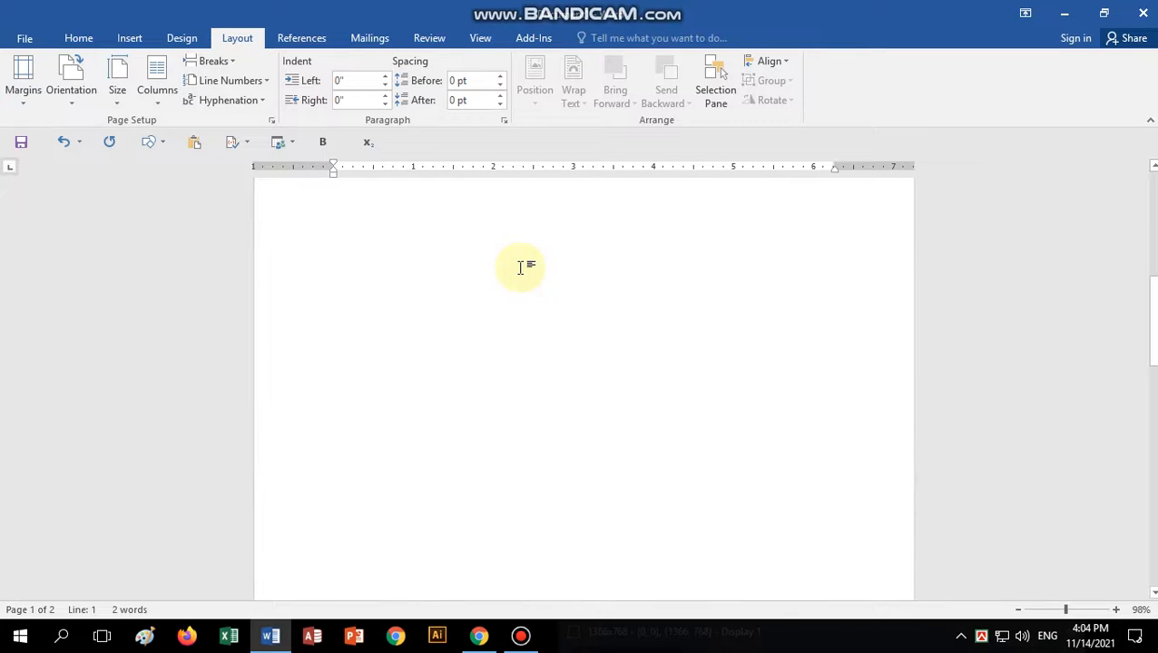
pyautogui.click(316, 209)
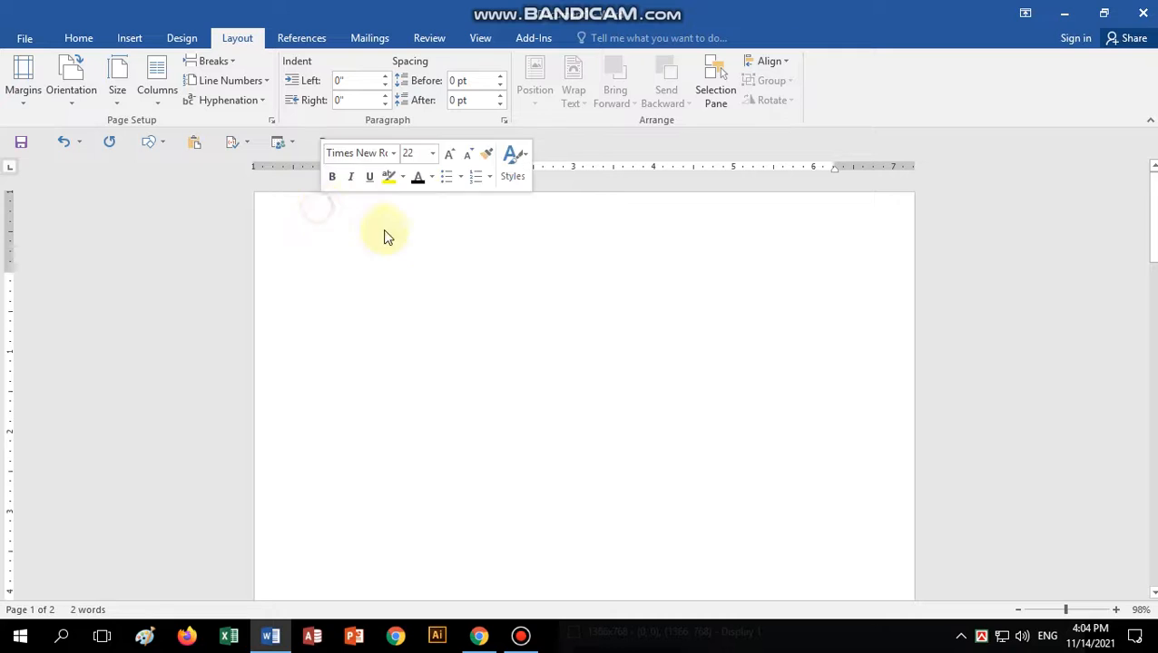
pyautogui.click(439, 233)
pyautogui.click(486, 255)
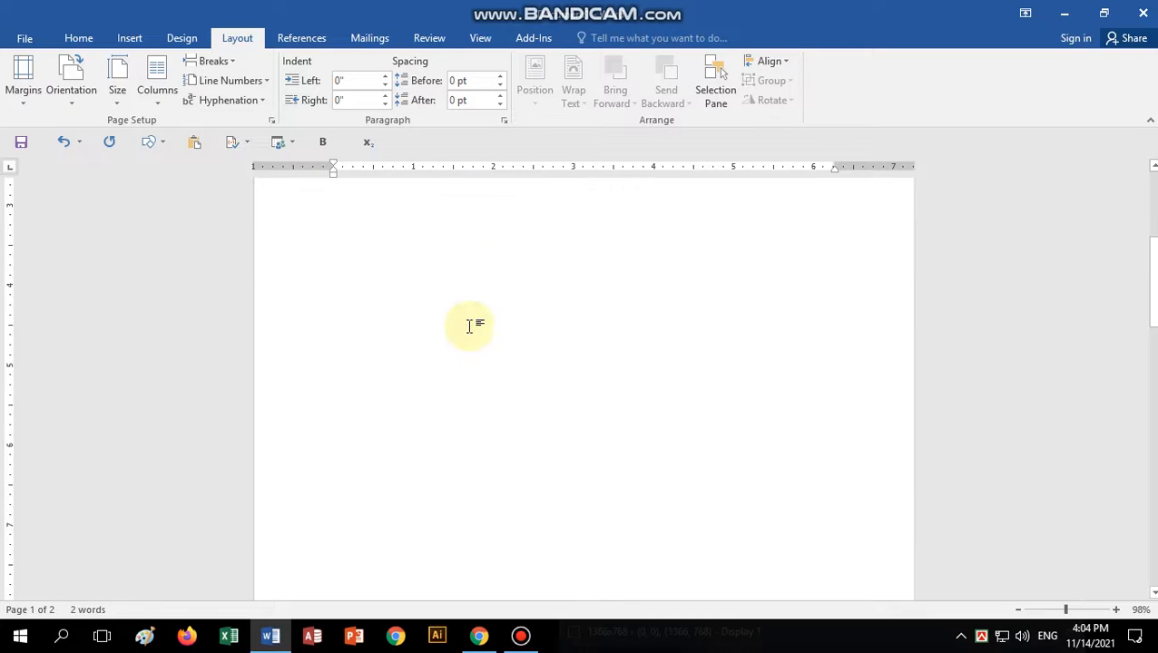
# Remove the page break before the "wwww" line and delete all the sample text from the document.
pyautogui.scroll(-8, 473, 327)
pyautogui.click(443, 461)
pyautogui.click(331, 468)
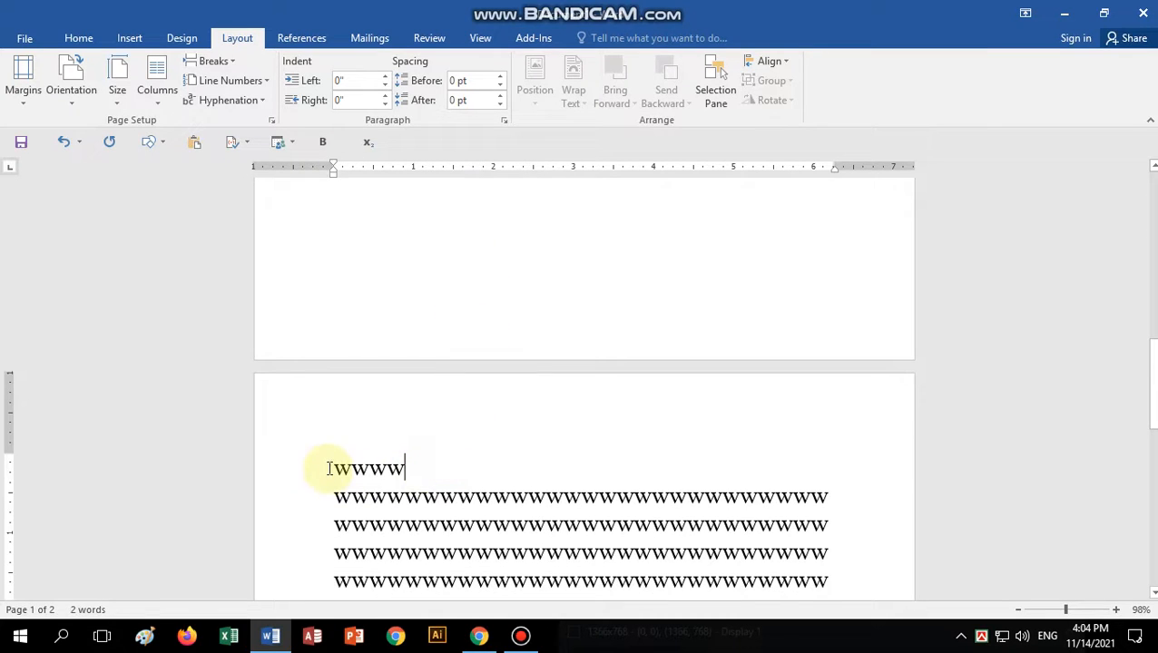
pyautogui.press('BackSpace')
pyautogui.scroll(1, 490, 382)
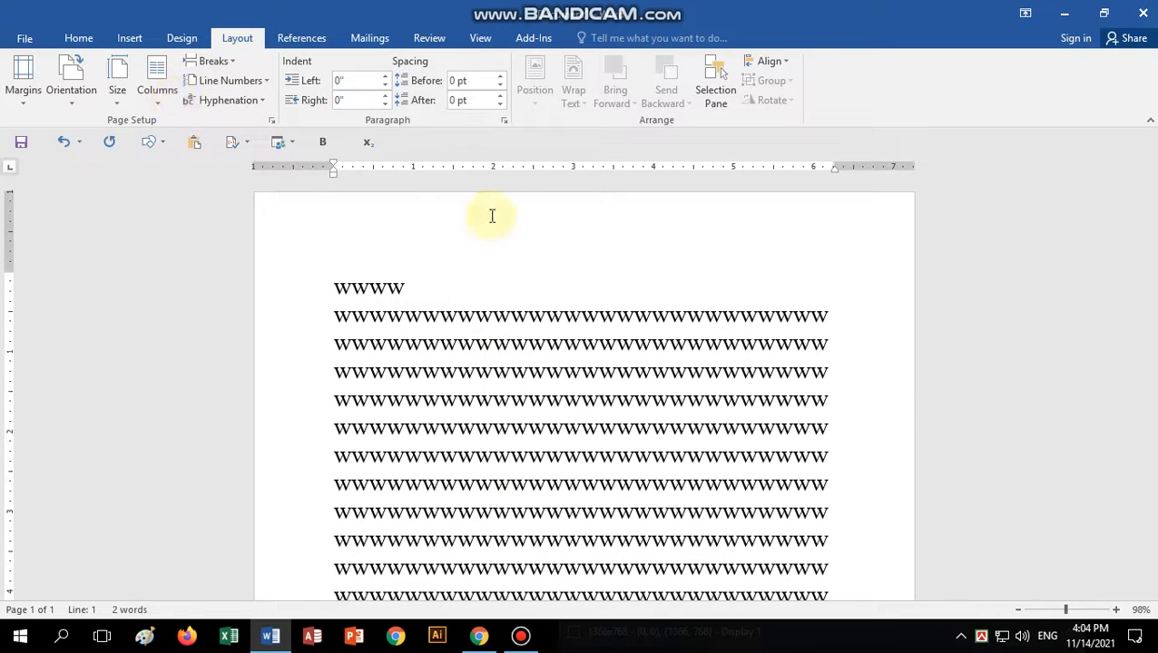
pyautogui.hotkey('ctrl', 'a')
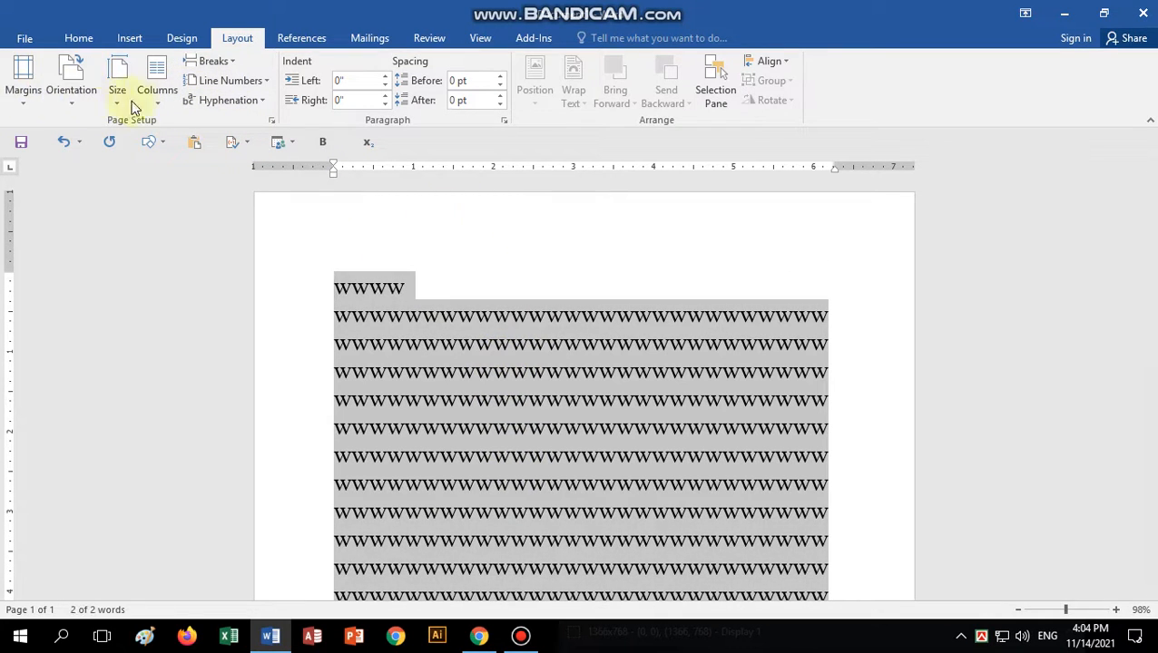
pyautogui.press('Delete')
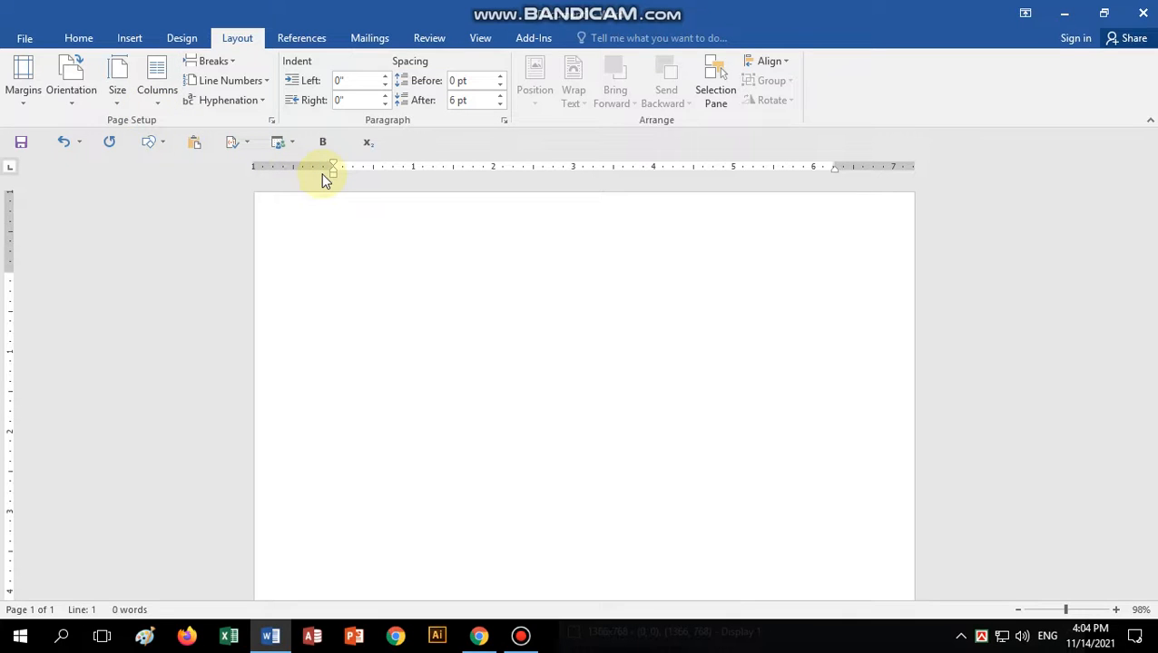
# Set the empty page to three columns and enter about eight lines of repeated "w" characters in the first column.
pyautogui.click(153, 102)
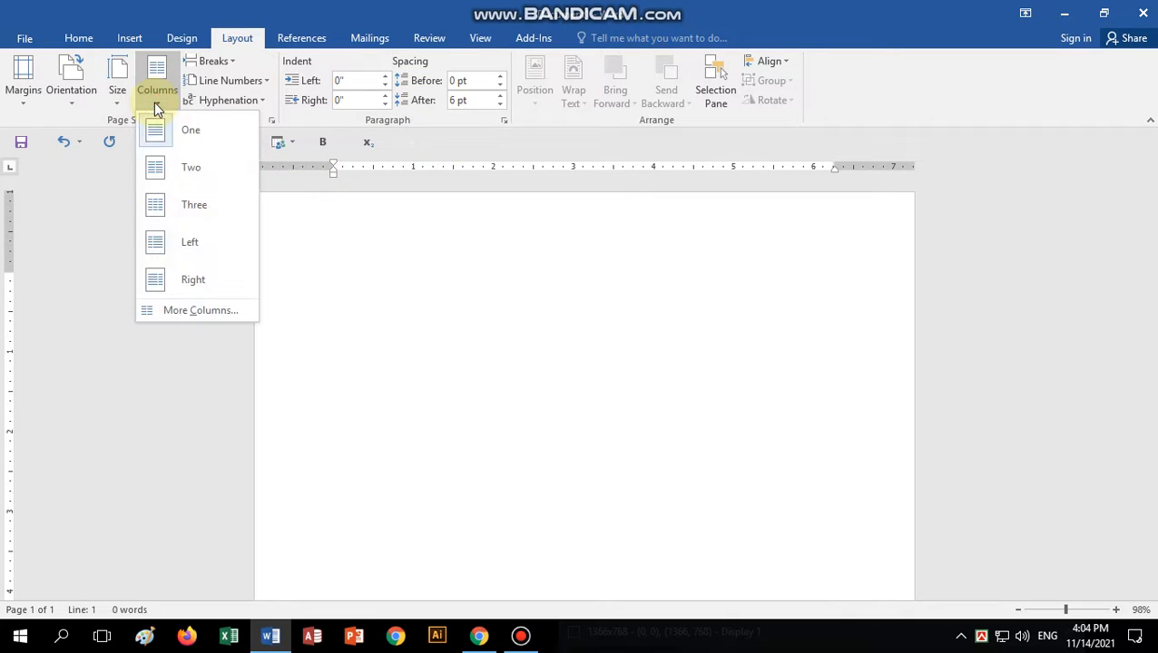
pyautogui.click(190, 207)
pyautogui.write('w')
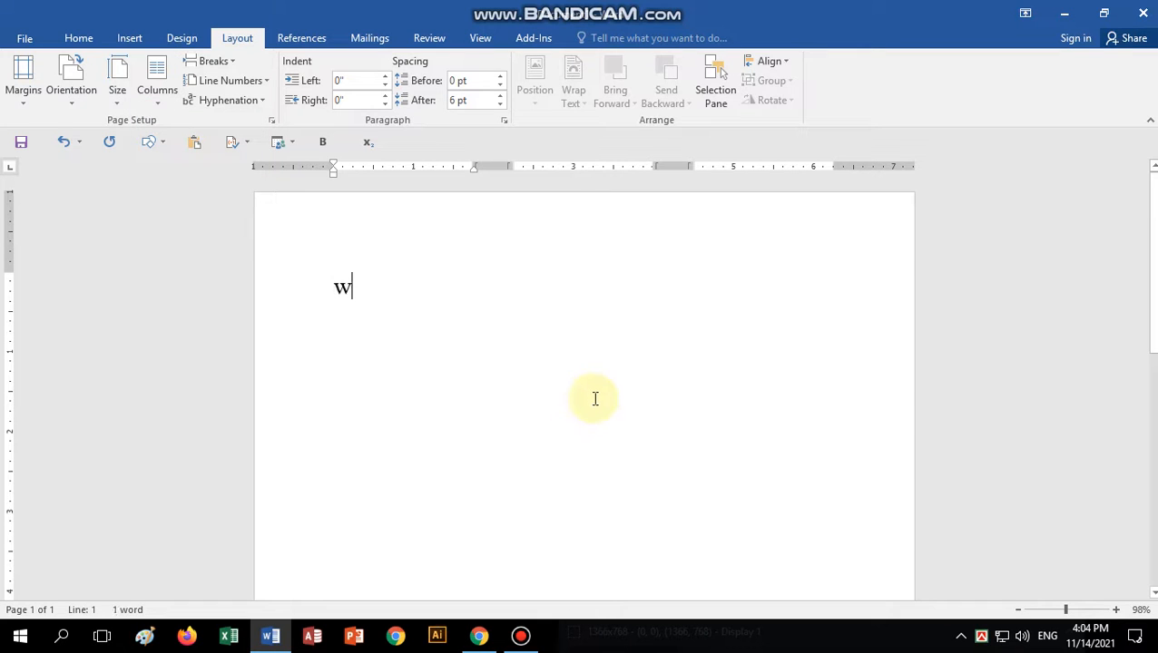
pyautogui.write('wwwwwwwwwwwwwwwwwwwwwwwwwwwwwwwwwwwwwwwwwwwwwwwwwwwwwwwwwwwwww')
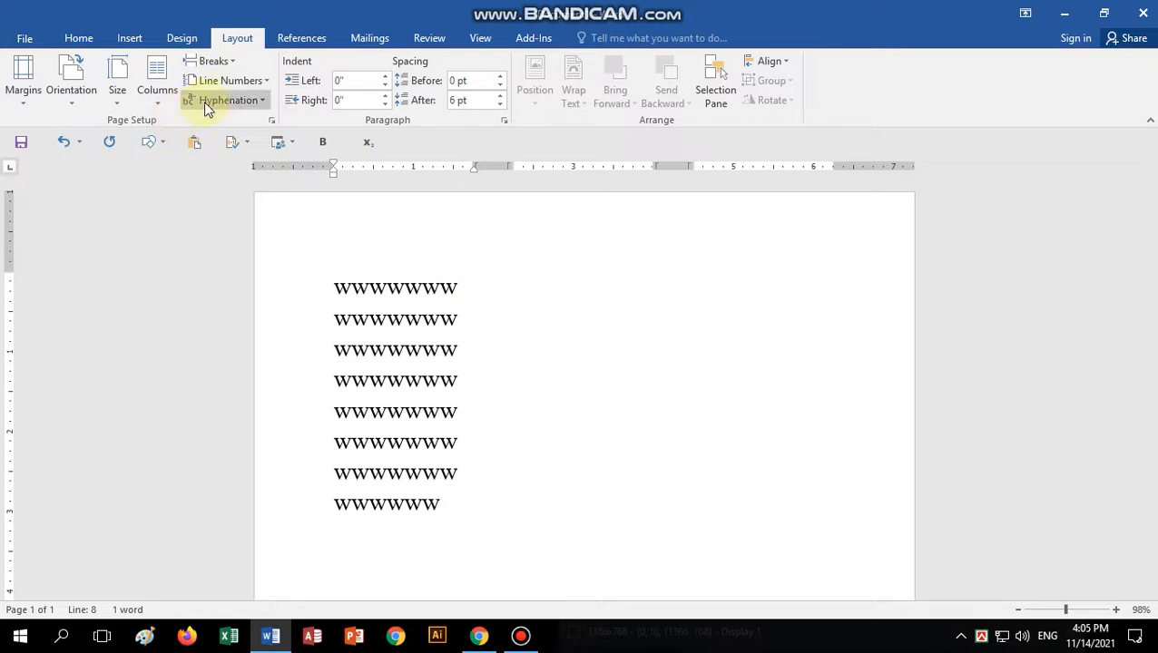
# Insert two column breaks after the first column's text and enter about ten lines of repeated "w" characters in the third column.
pyautogui.click(231, 61)
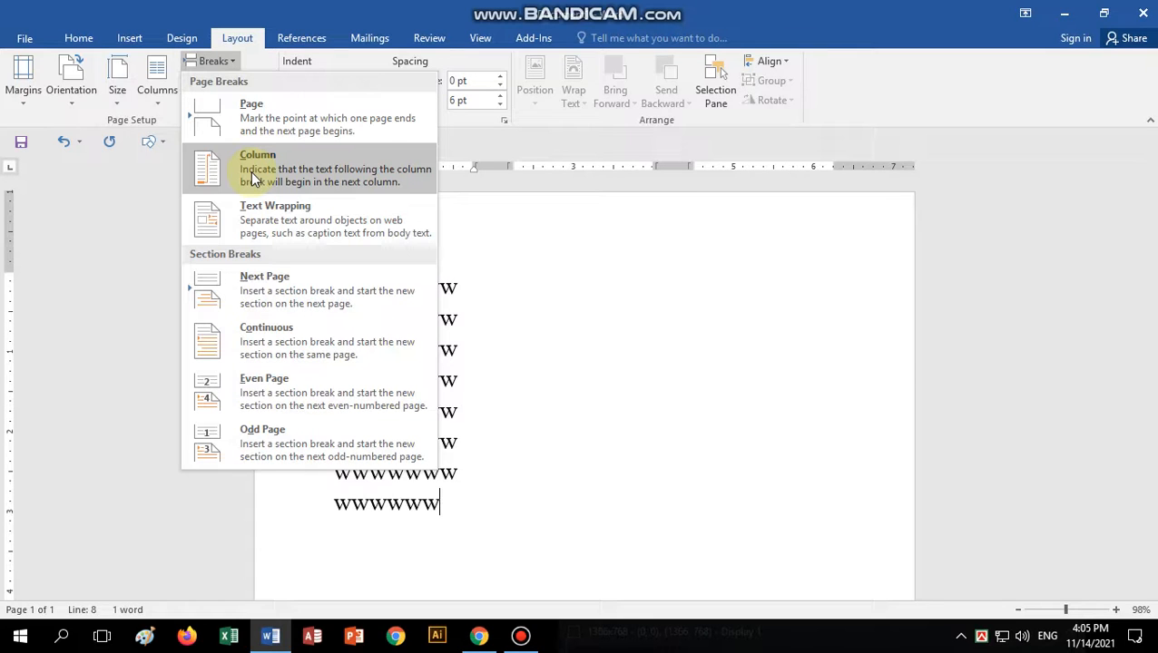
pyautogui.click(250, 171)
pyautogui.click(233, 62)
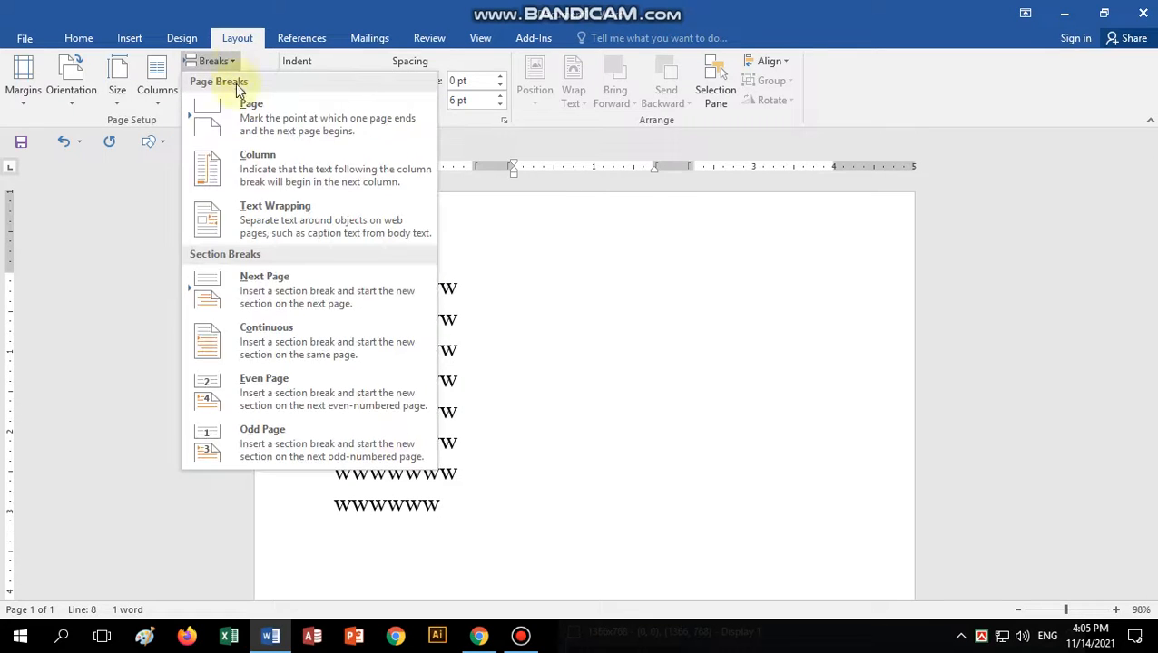
pyautogui.click(250, 174)
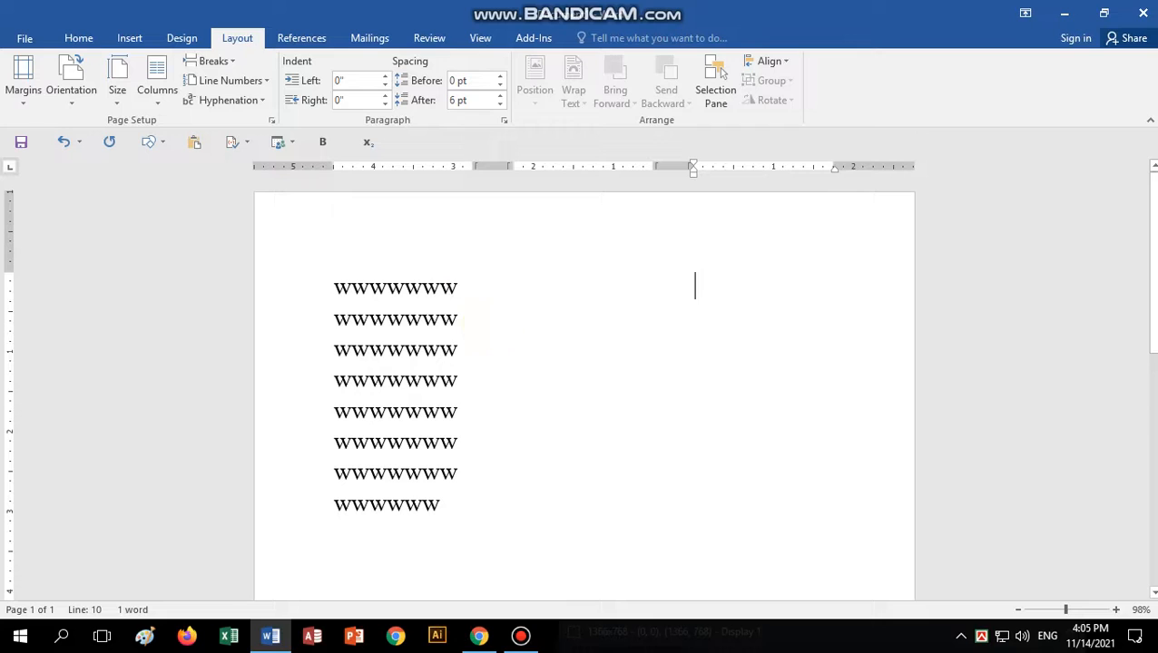
pyautogui.write('wwwwwwwwwwwwwwwwwwwwwwwwwwwwwwwwwwwwwwwwwwwwwwwwwww')
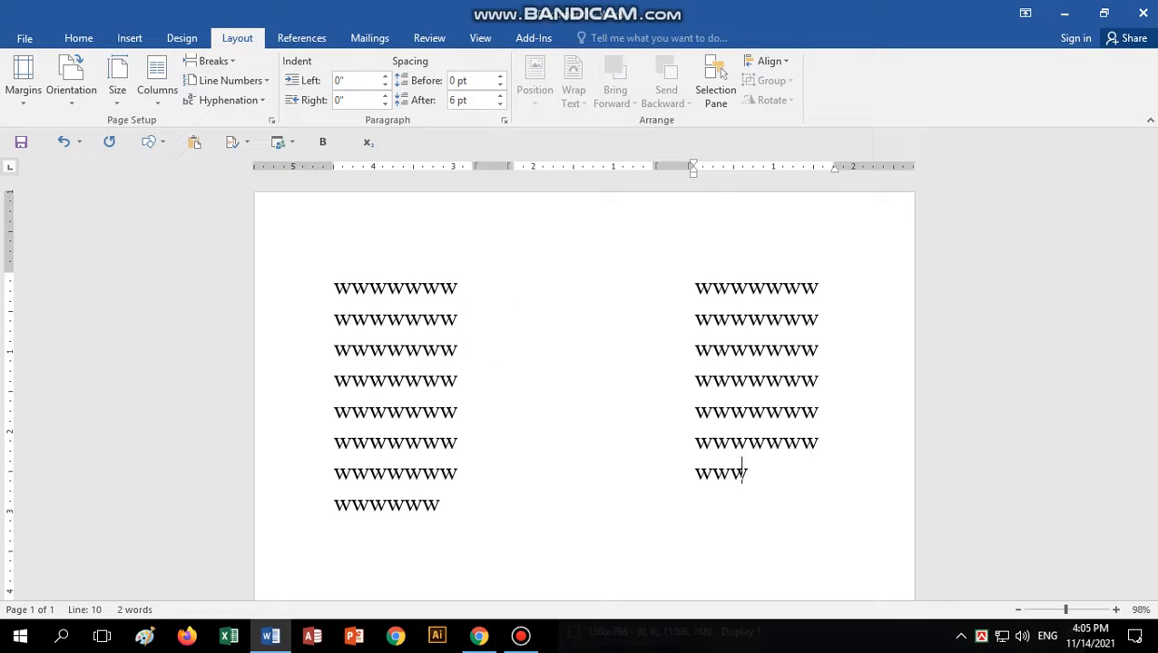
pyautogui.write('wwwwwwwwwwwwwwwwwwwwwwwwwww')
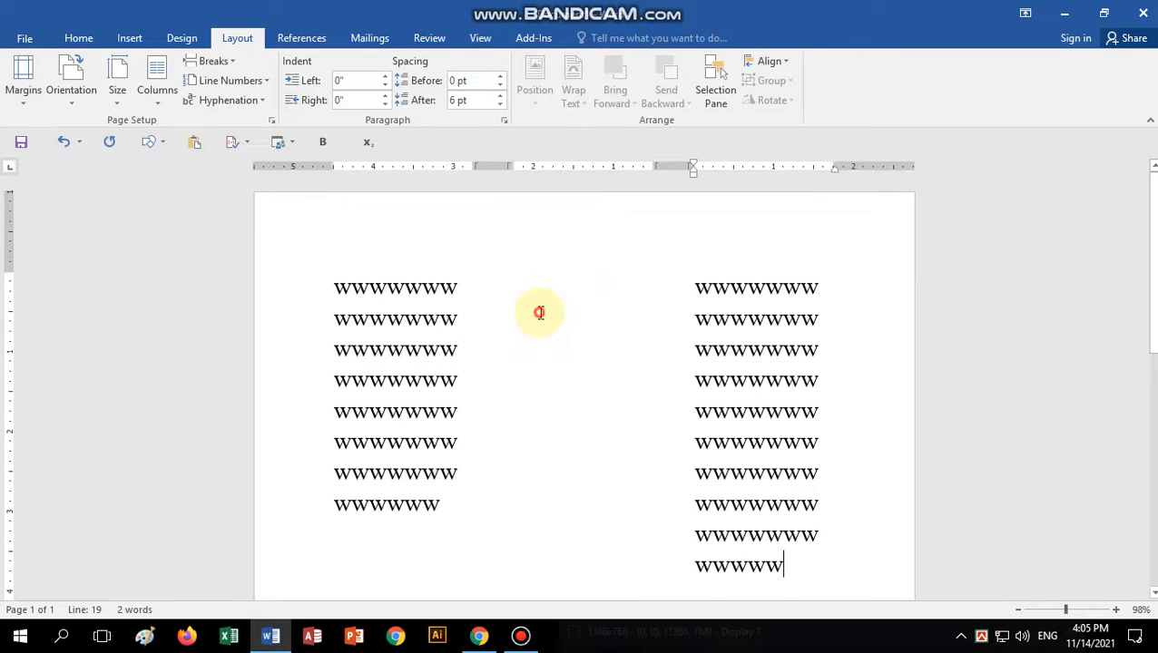
# Insert the picture pexels-photo-1141213.jpeg after the second line of text in the first column.
pyautogui.click(539, 312)
pyautogui.click(129, 37)
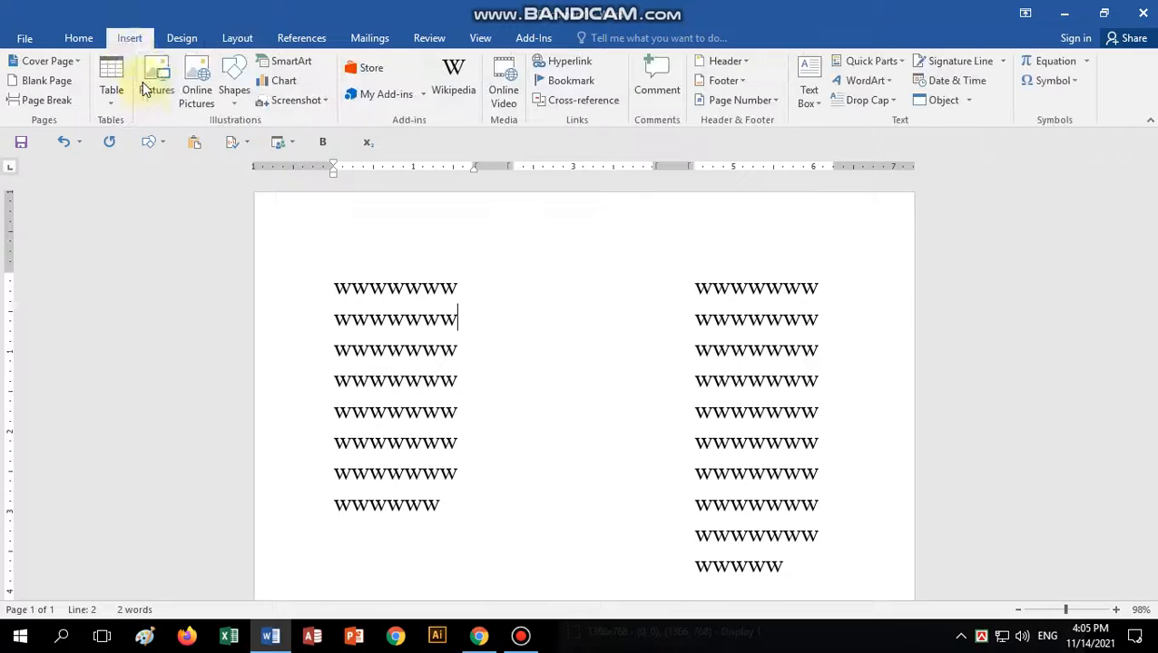
pyautogui.click(154, 90)
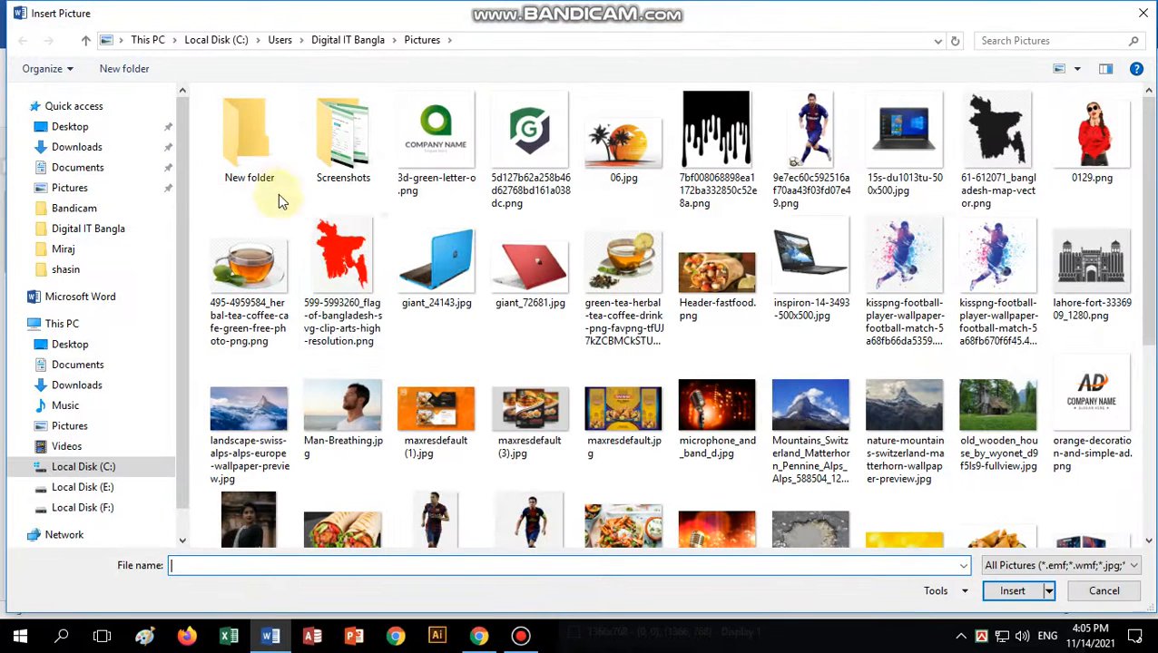
pyautogui.click(277, 518)
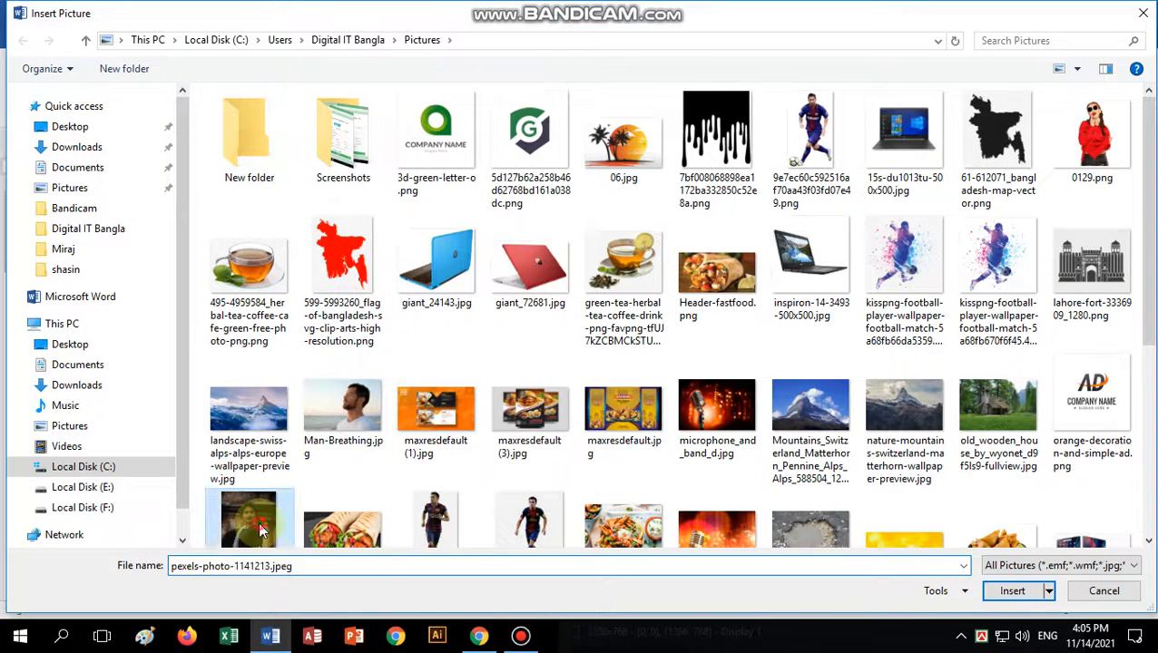
pyautogui.click(1015, 592)
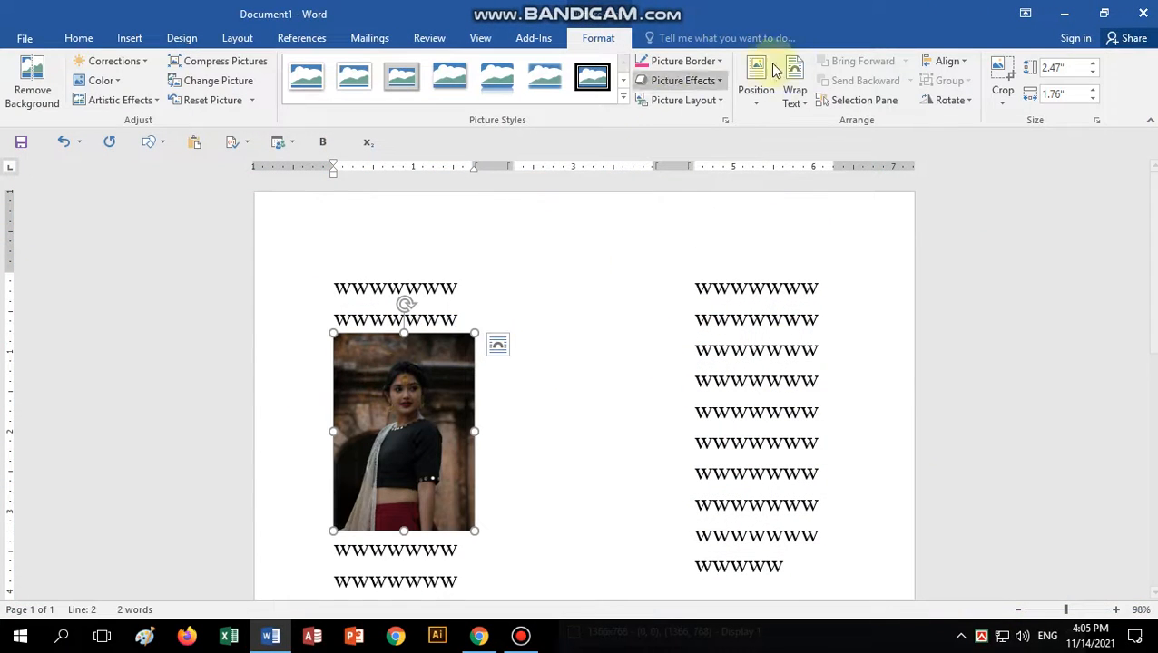
# Set the picture's text wrapping to Behind Text, move it into the empty middle column and widen it to span the gap.
pyautogui.click(799, 98)
pyautogui.click(829, 223)
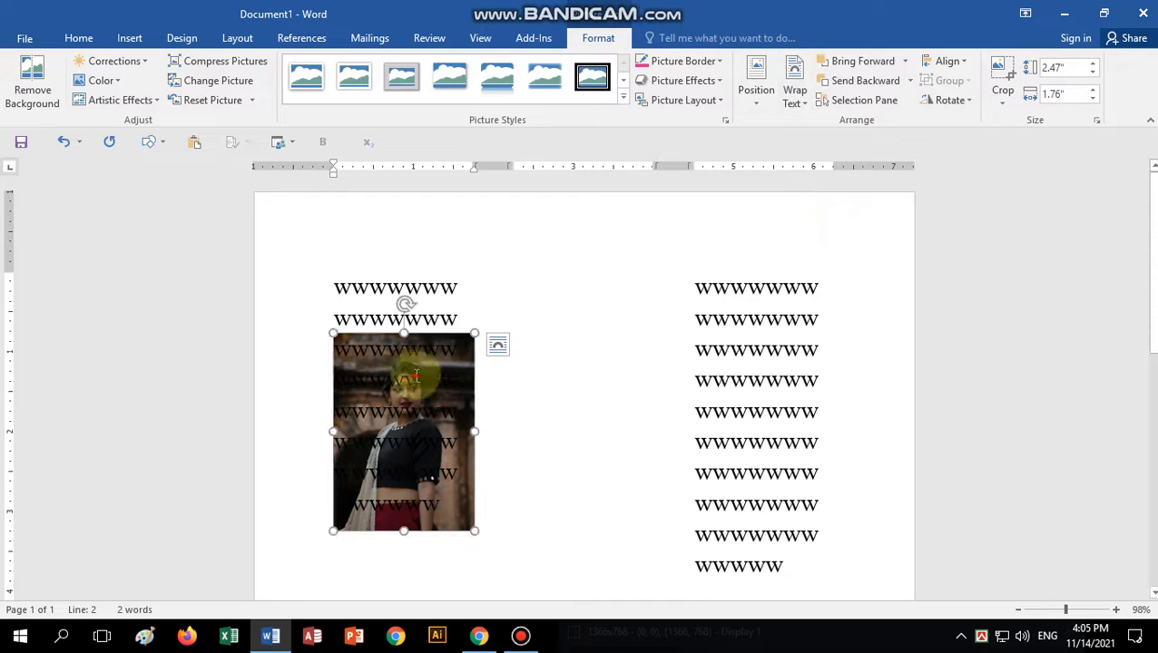
pyautogui.click(464, 412)
pyautogui.moveTo(465, 413); pyautogui.dragTo(695, 380)
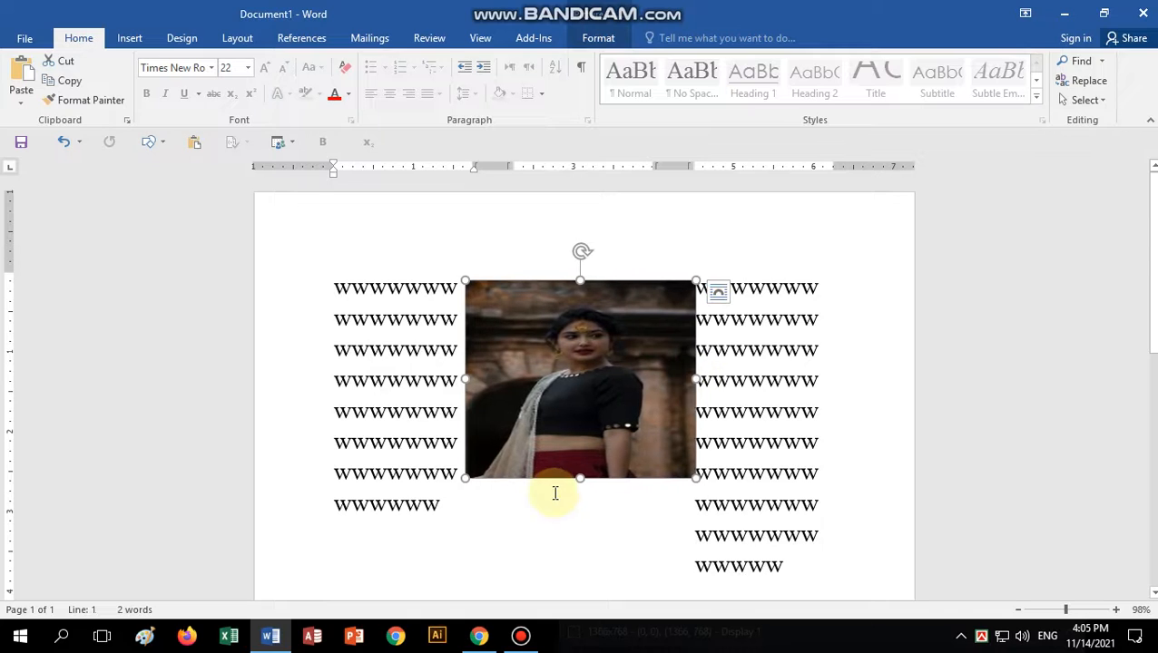
# Resize the picture to about 3.13" high by 2.63" wide and align its upper edge with the first text line.
pyautogui.moveTo(584, 480); pyautogui.dragTo(582, 553)
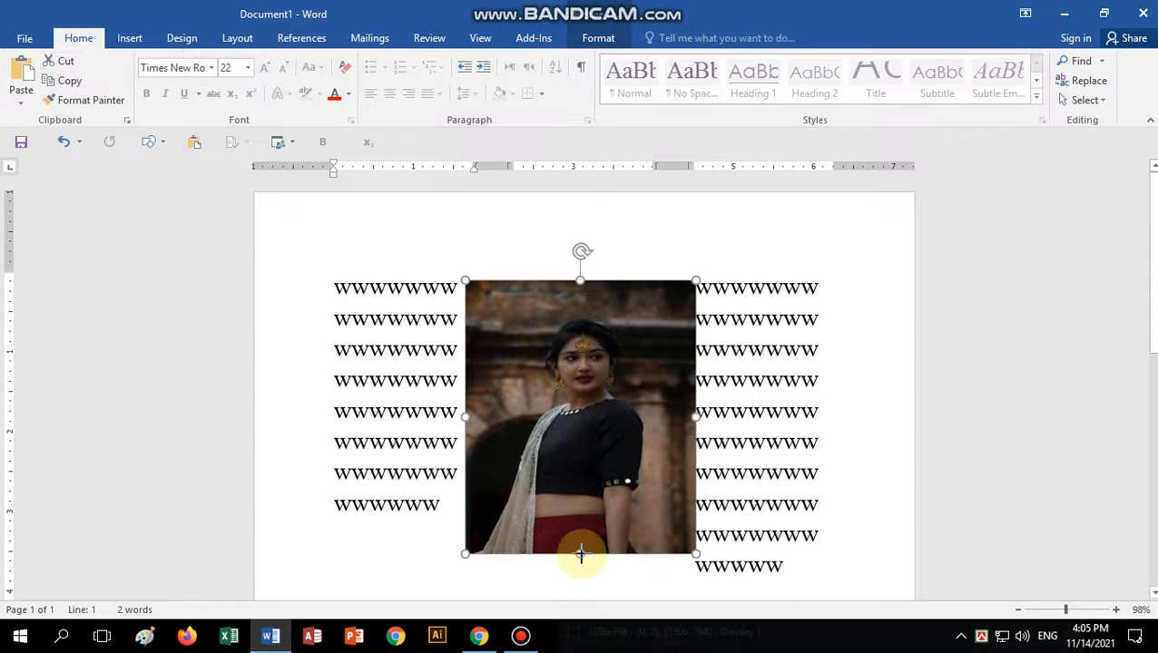
pyautogui.moveTo(626, 382); pyautogui.dragTo(620, 381)
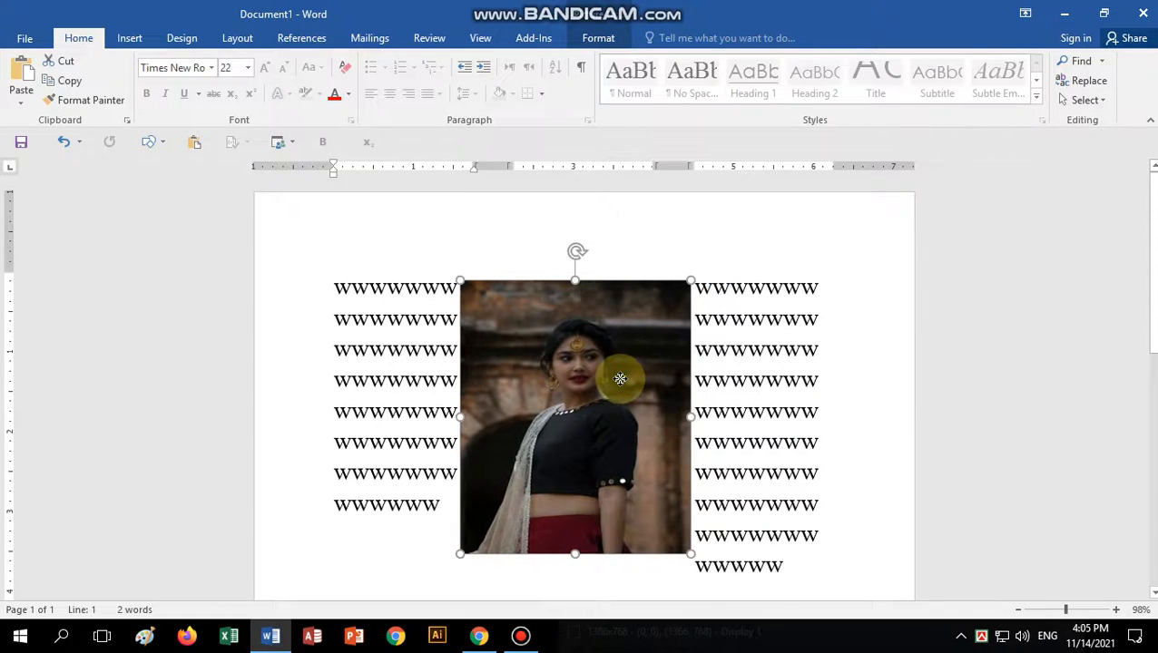
pyautogui.moveTo(460, 280); pyautogui.dragTo(481, 304)
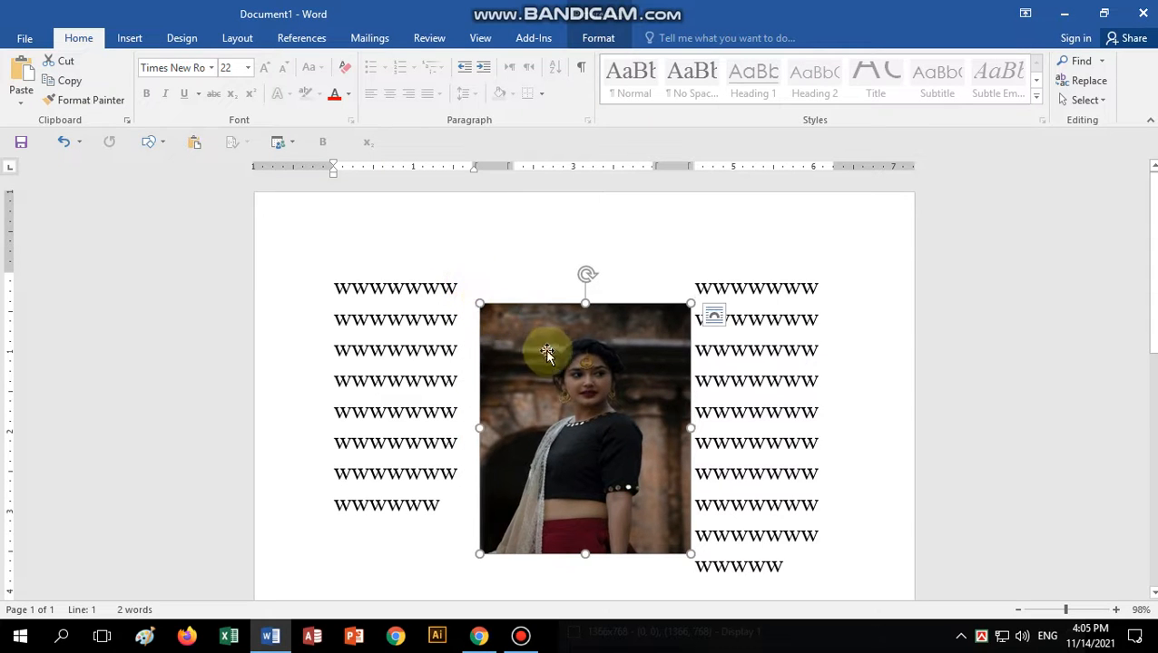
pyautogui.moveTo(547, 345); pyautogui.dragTo(547, 324)
# Recolor the picture with the light magenta accent variation.
pyautogui.click(598, 37)
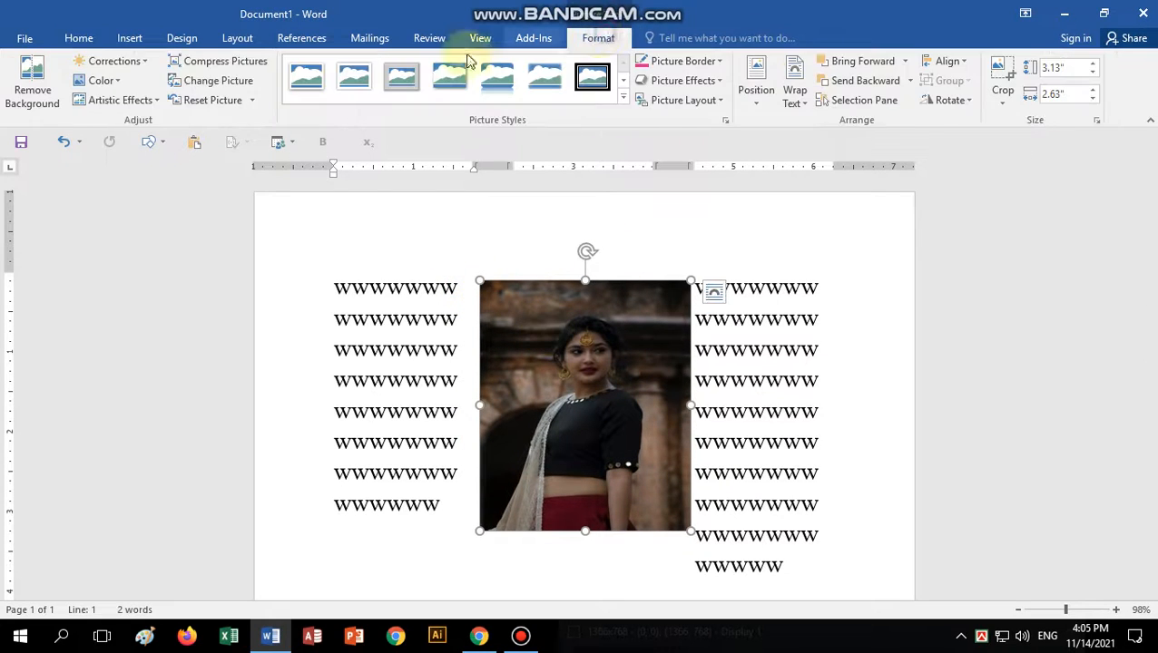
pyautogui.click(101, 80)
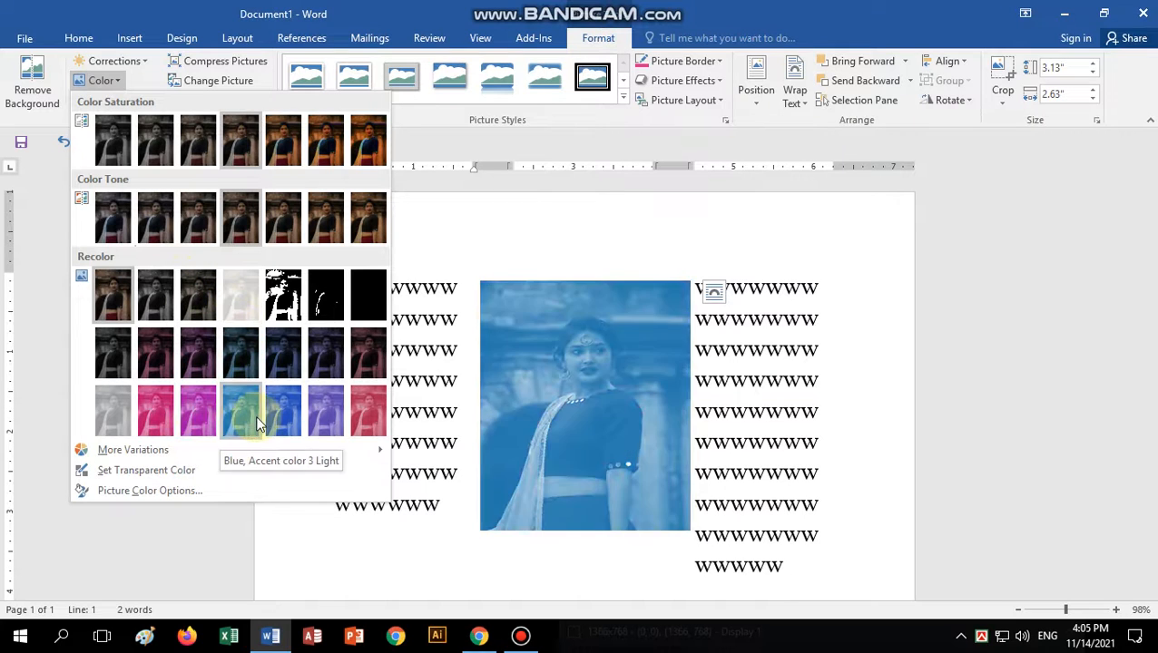
pyautogui.click(205, 412)
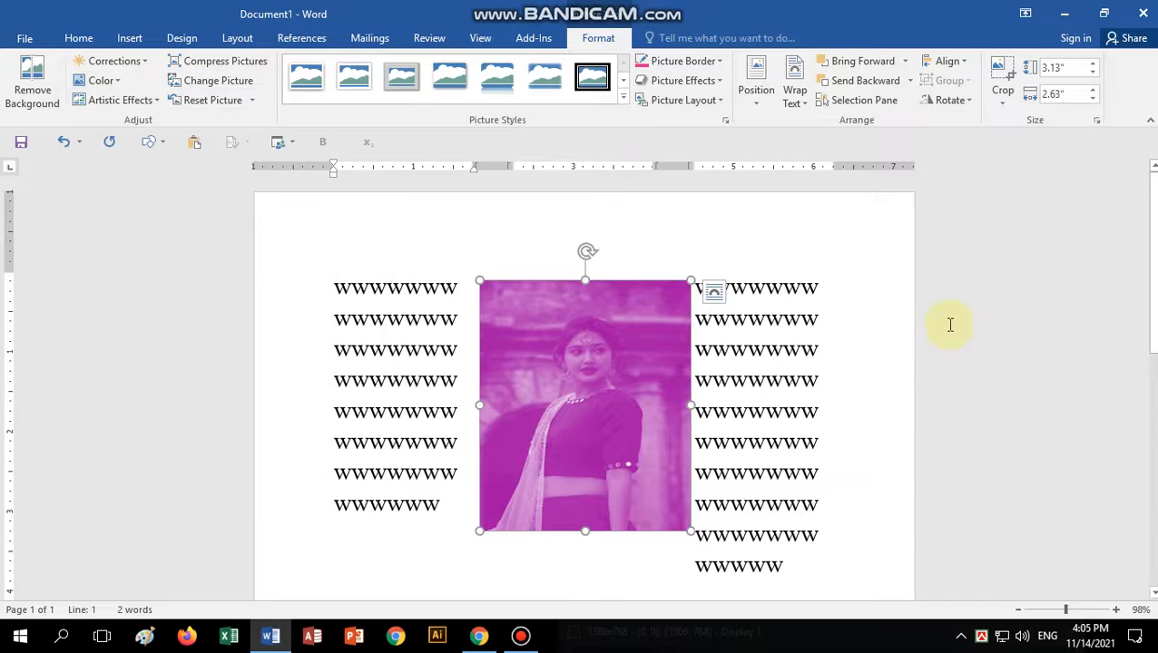
pyautogui.click(855, 315)
# Delete the picture and the sample text in both columns.
pyautogui.click(633, 373)
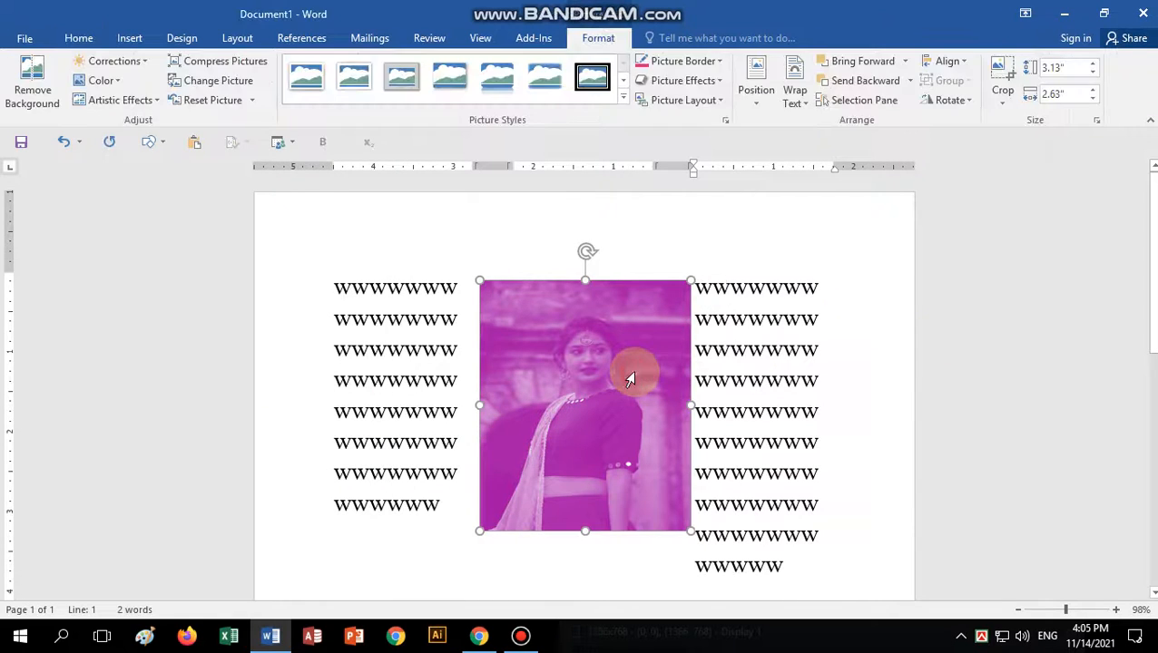
pyautogui.press('Delete')
pyautogui.moveTo(307, 253); pyautogui.dragTo(898, 599)
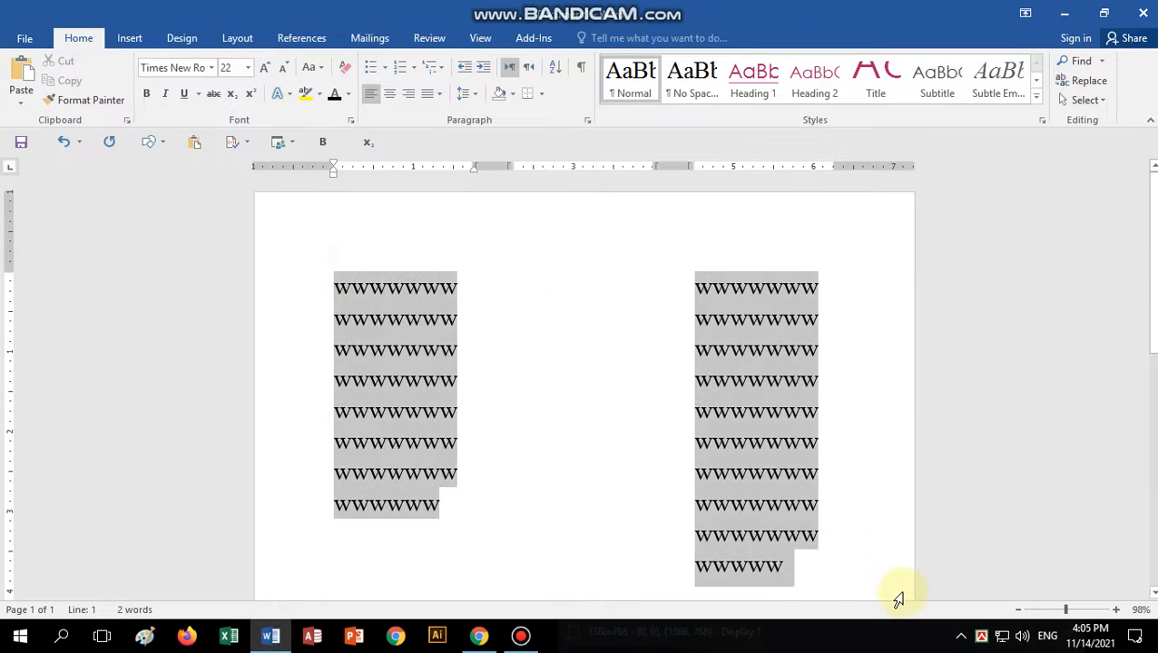
pyautogui.press('Delete')
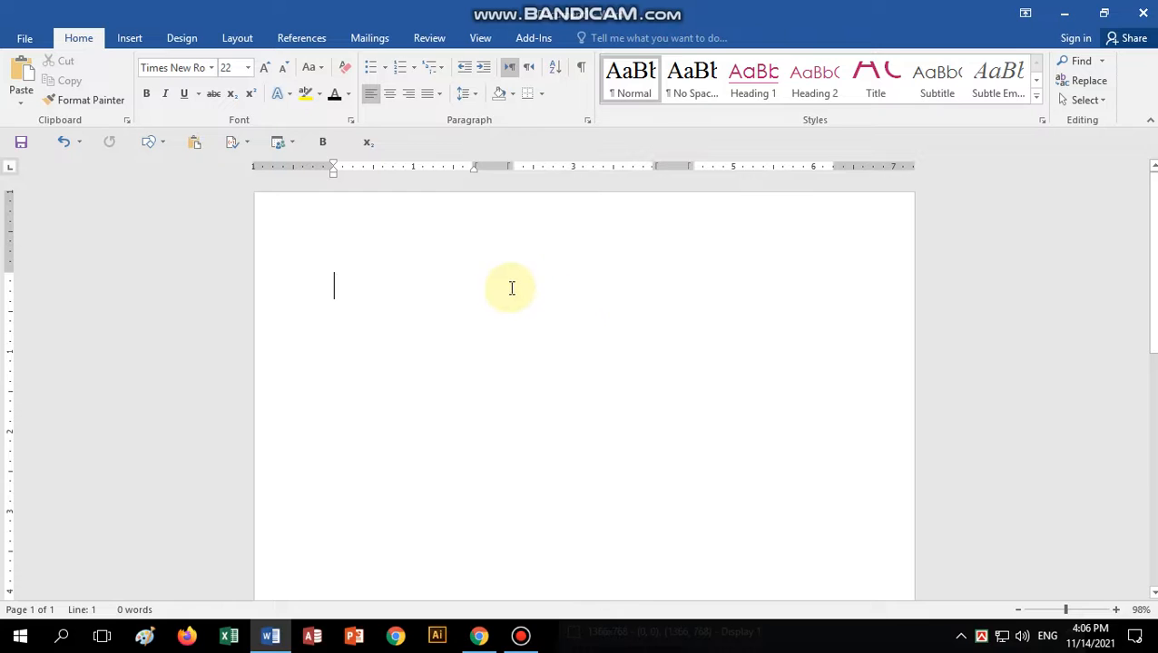
# Fill the first column with about 22 lines of repeated "w" characters.
pyautogui.write('wwwwwwwwwwwwwwwwwwwwwwwwwwwwwww')
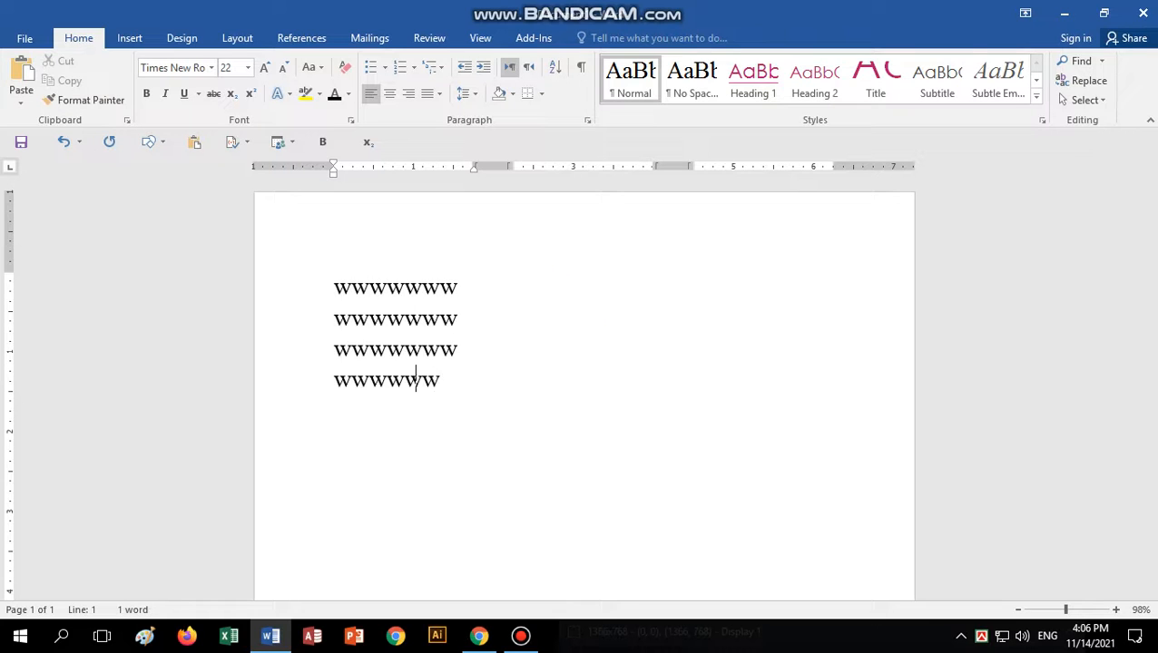
pyautogui.write('wwwwwwwwwwwwwwwwwwwwwwwwwwwwwwwwwwwwwwwwwwwwwwwwwwwwwwwwwwwwwwww')
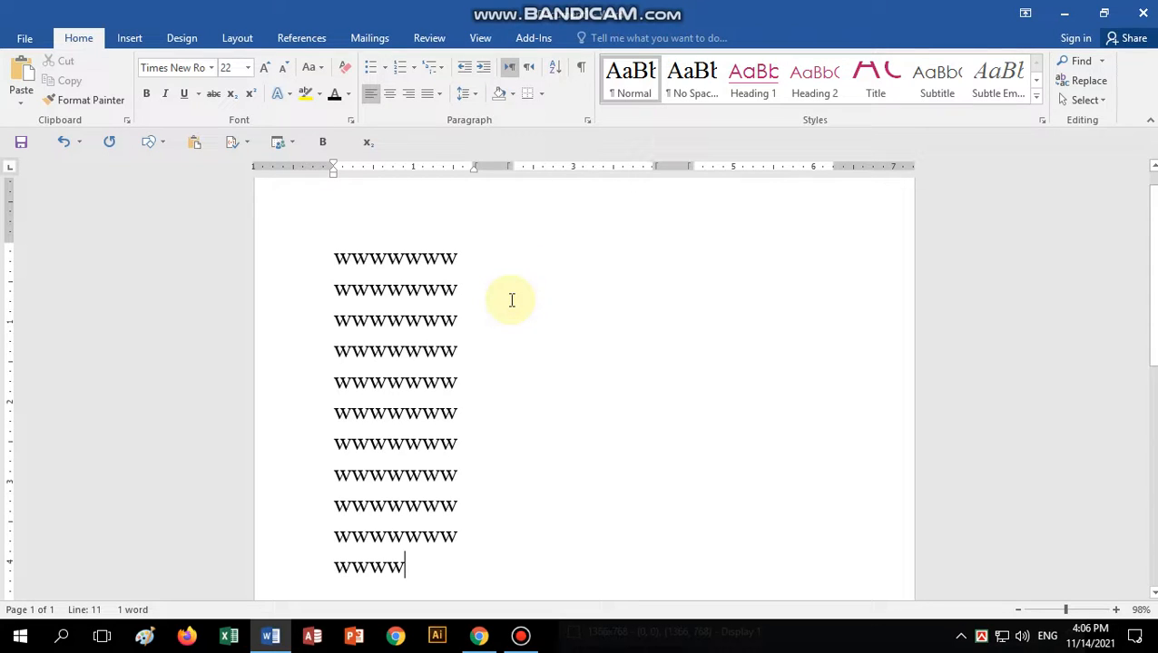
pyautogui.write('wwwwwwwwww')
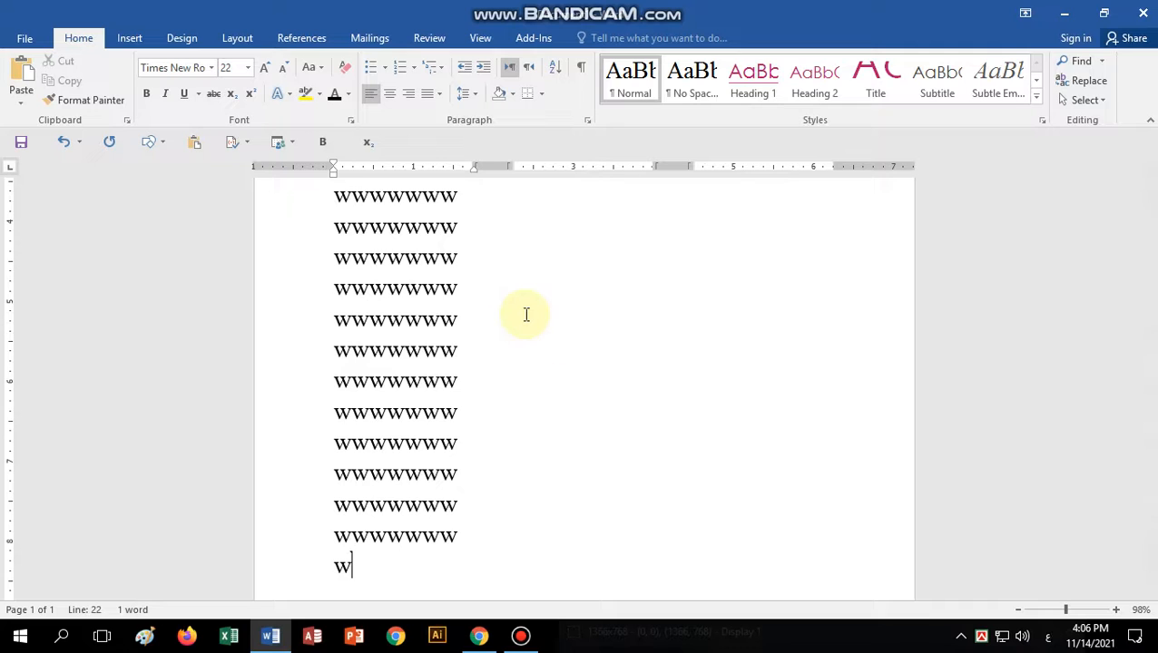
# Cut all the text from the document.
pyautogui.scroll(5, 525, 314)
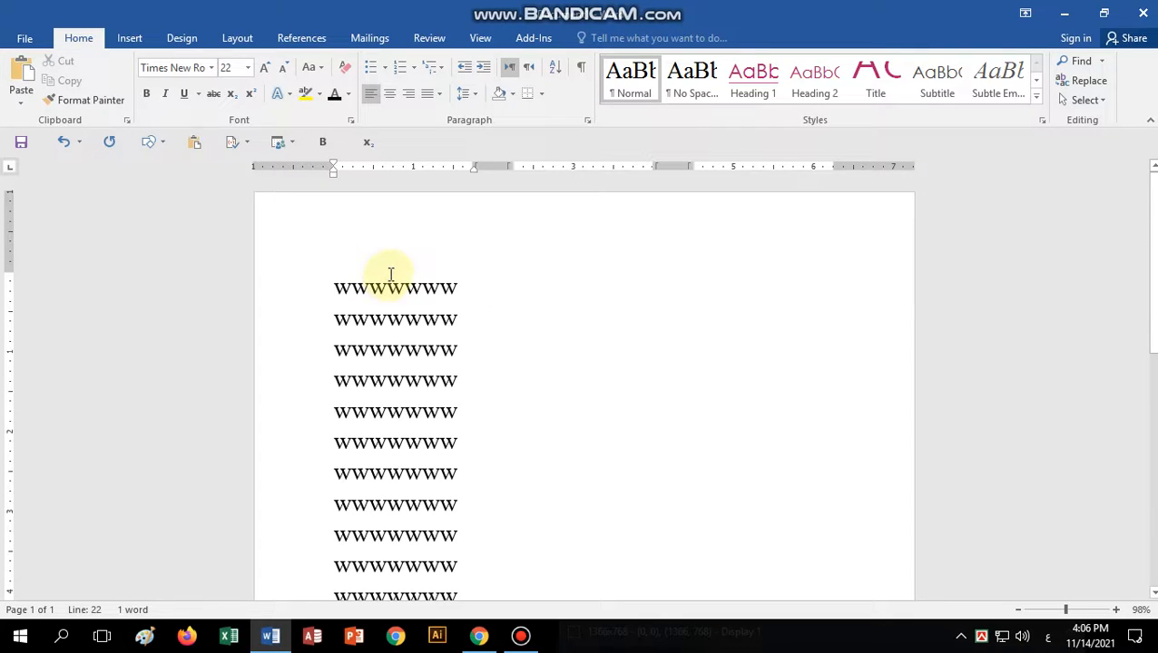
pyautogui.hotkey('ctrl', 'a')
pyautogui.click(57, 61)
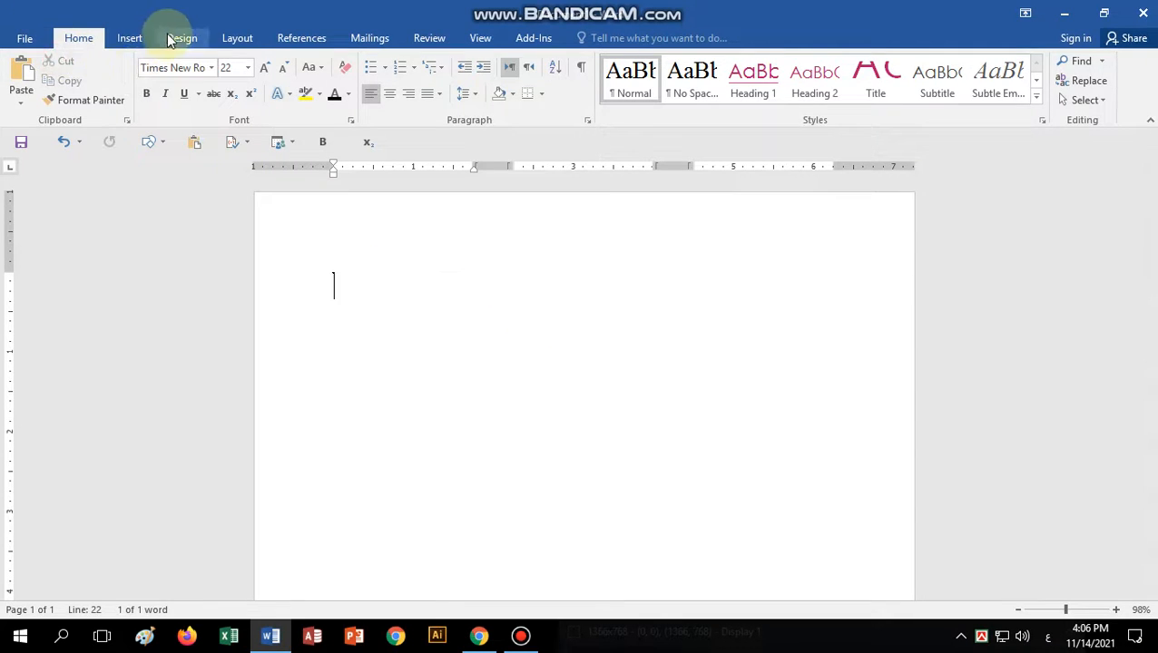
# Review the available break types, column presets, page orientations and paper sizes without applying any.
pyautogui.click(228, 37)
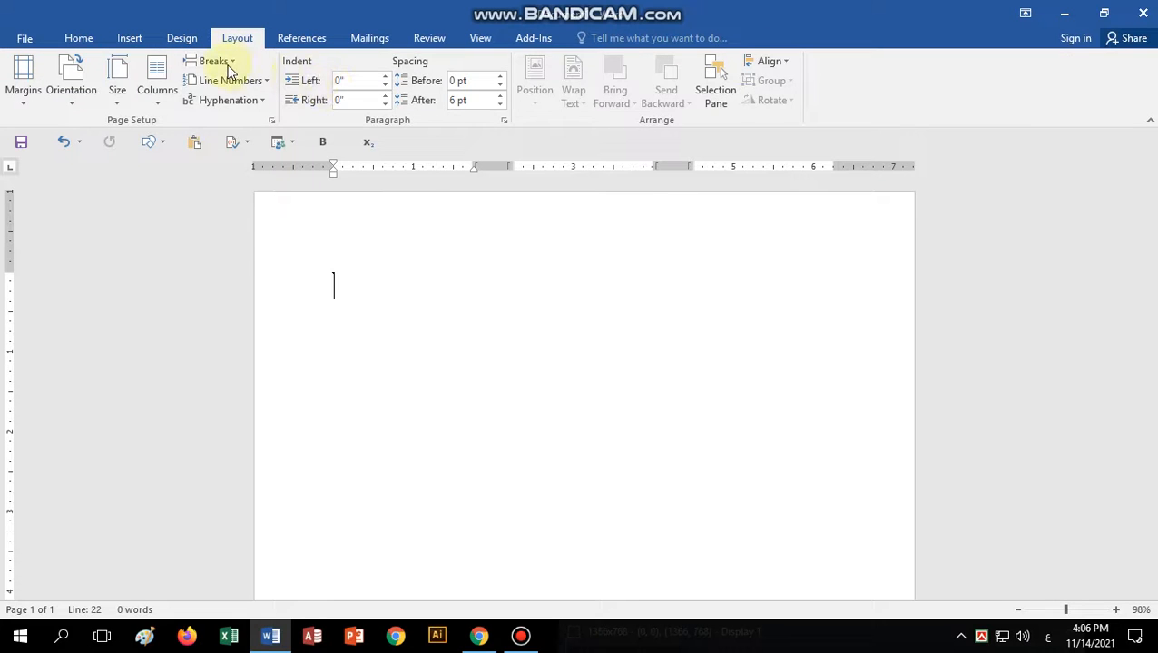
pyautogui.click(229, 71)
pyautogui.click(572, 320)
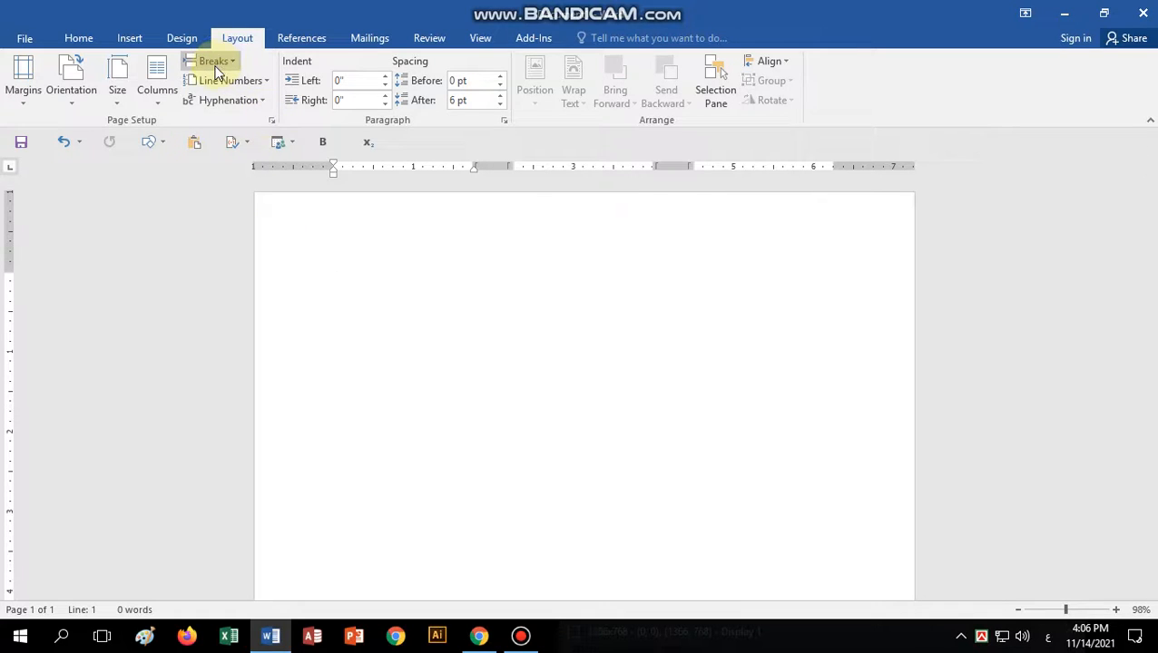
pyautogui.click(155, 102)
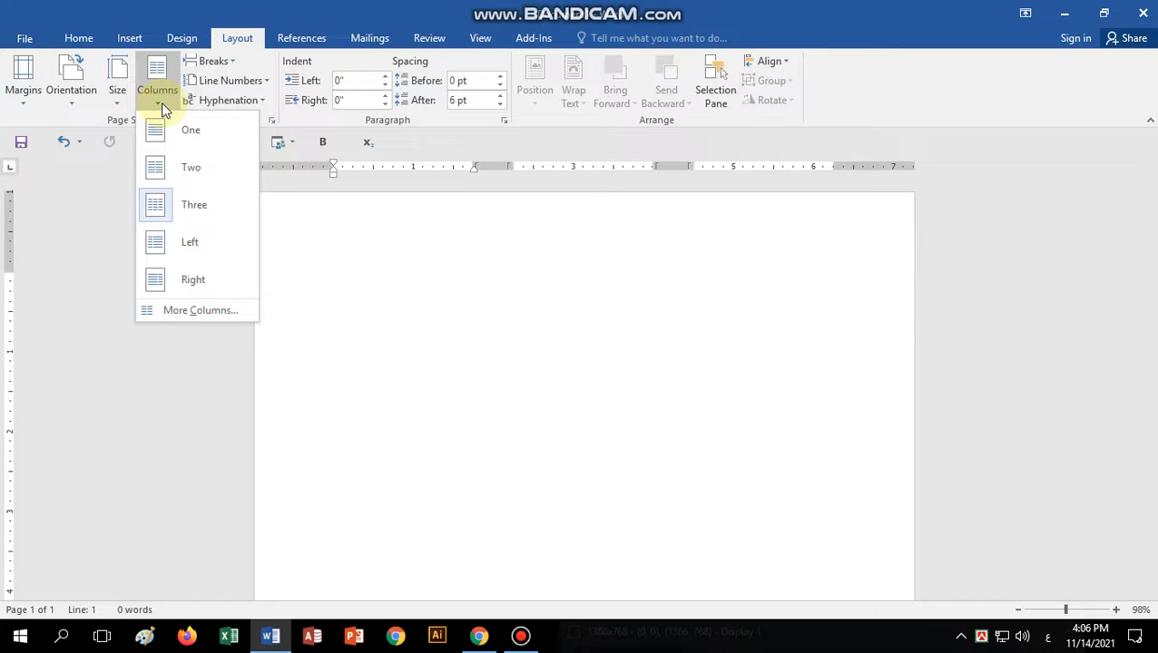
pyautogui.click(73, 96)
pyautogui.click(114, 102)
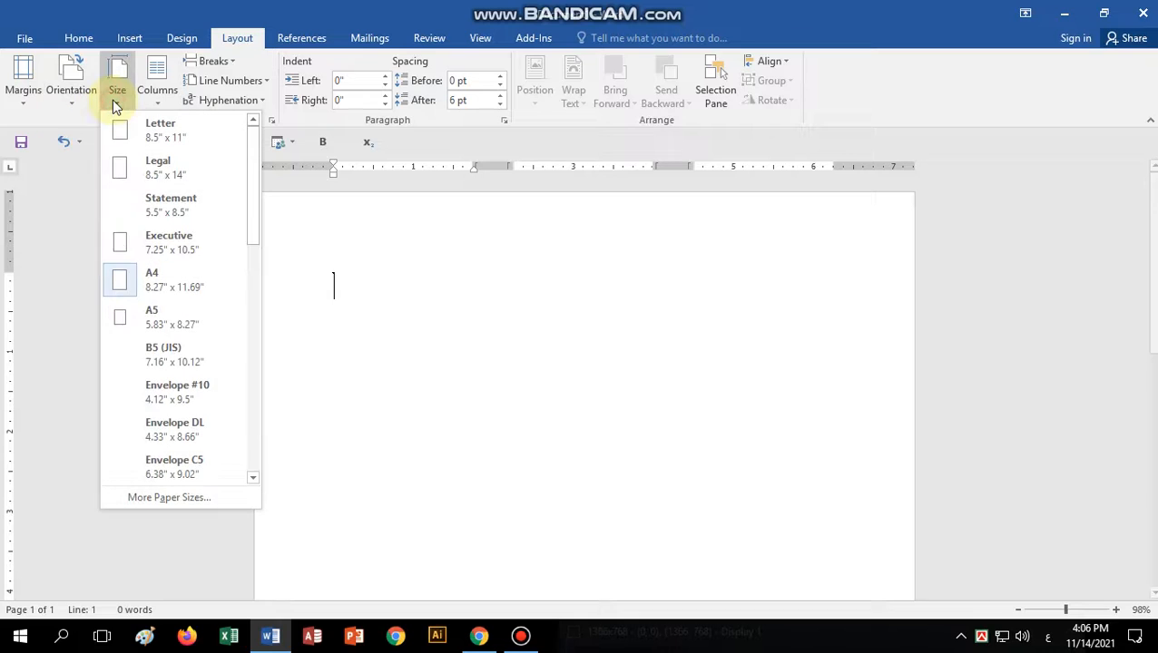
pyautogui.click(159, 105)
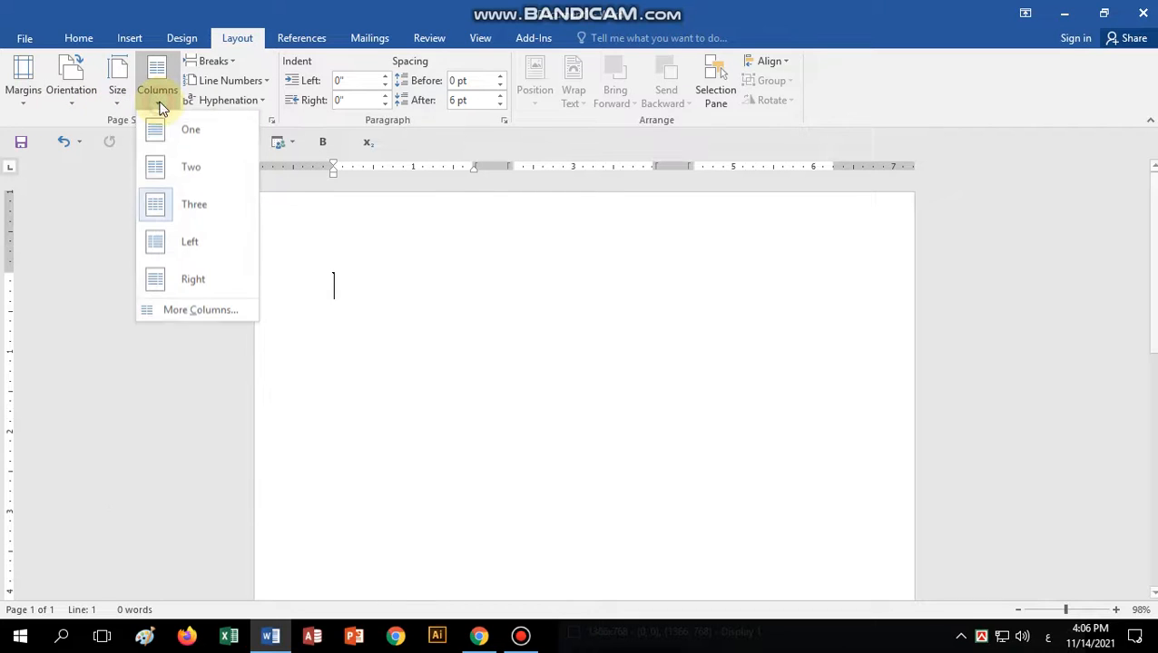
pyautogui.click(233, 63)
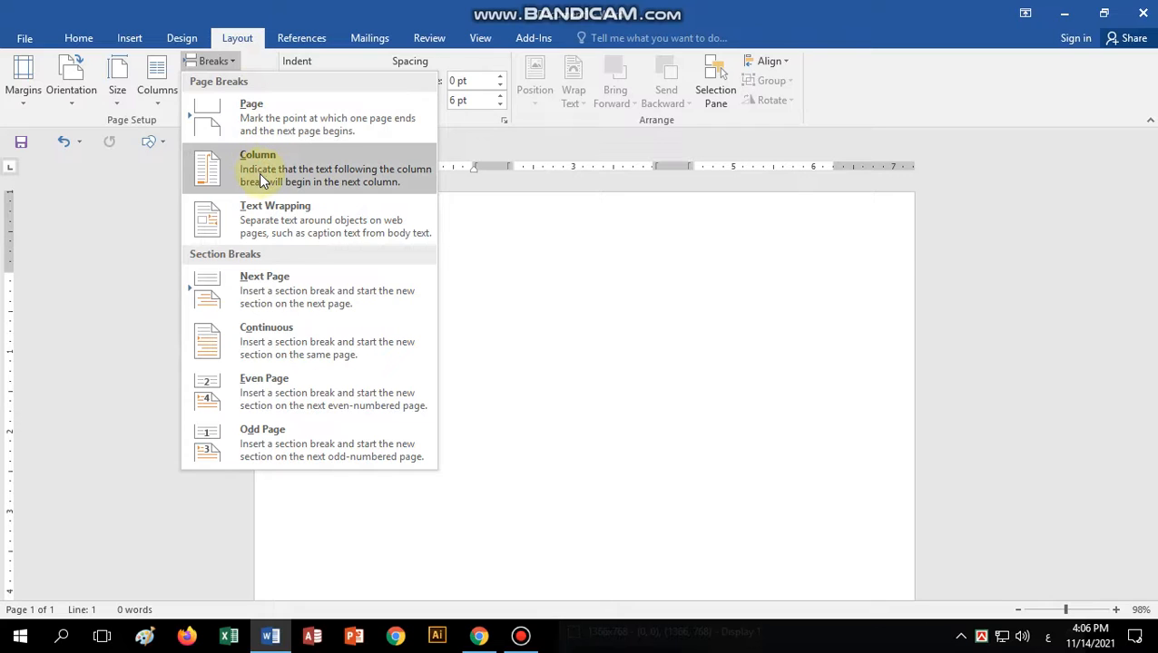
pyautogui.click(535, 325)
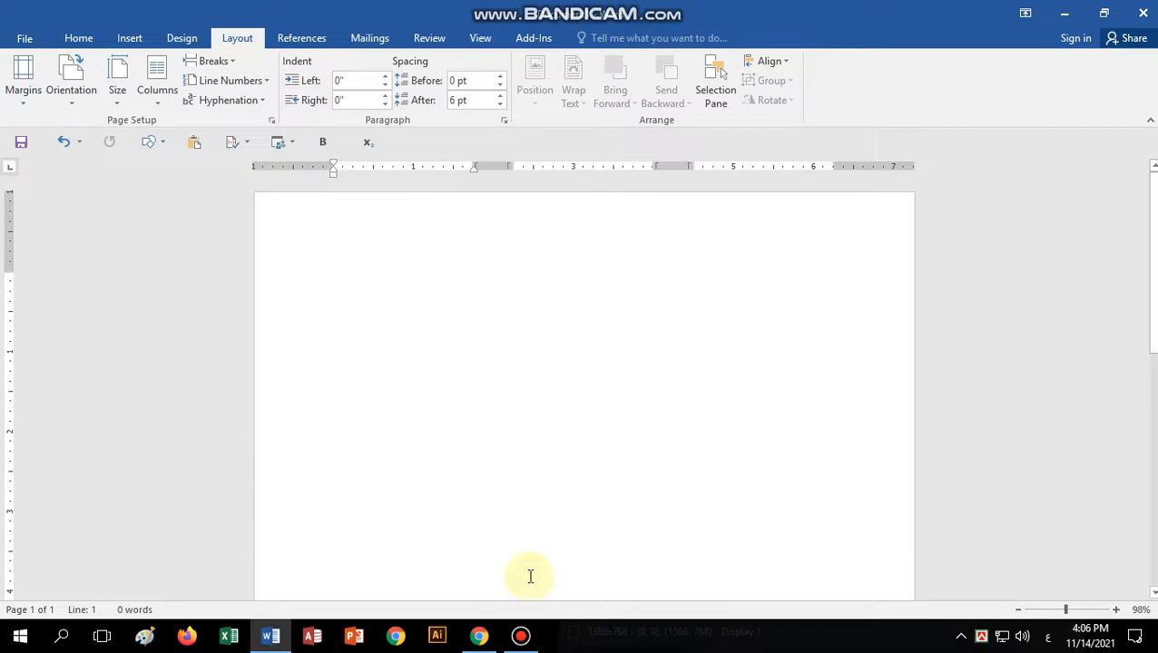
pyautogui.moveTo(523, 637)
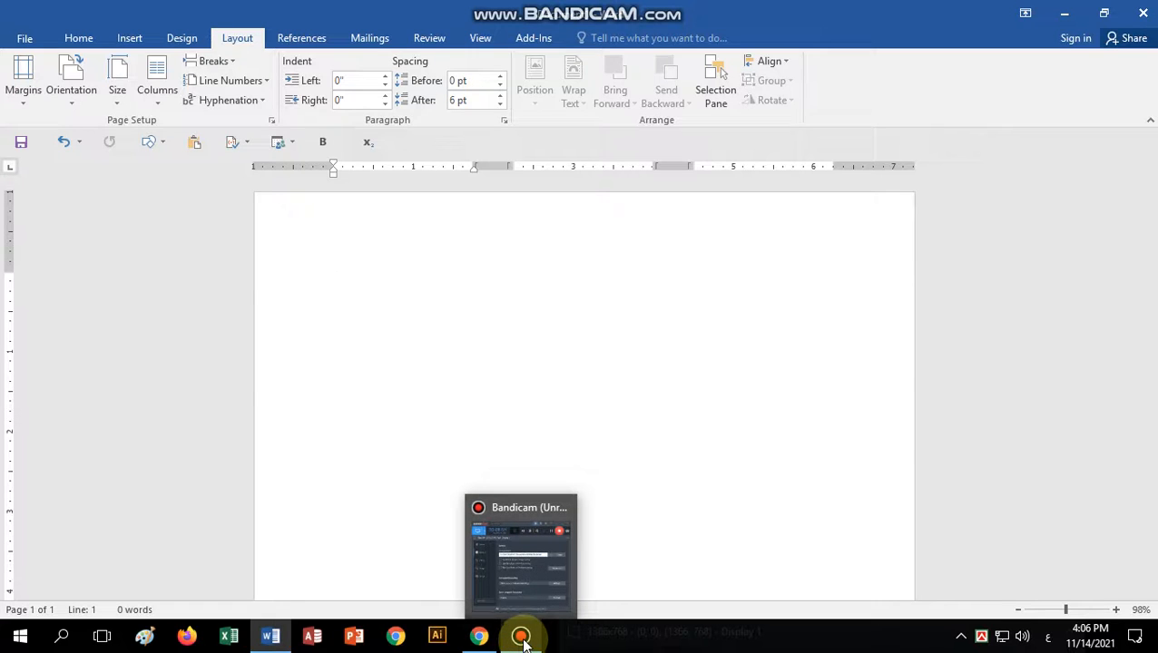